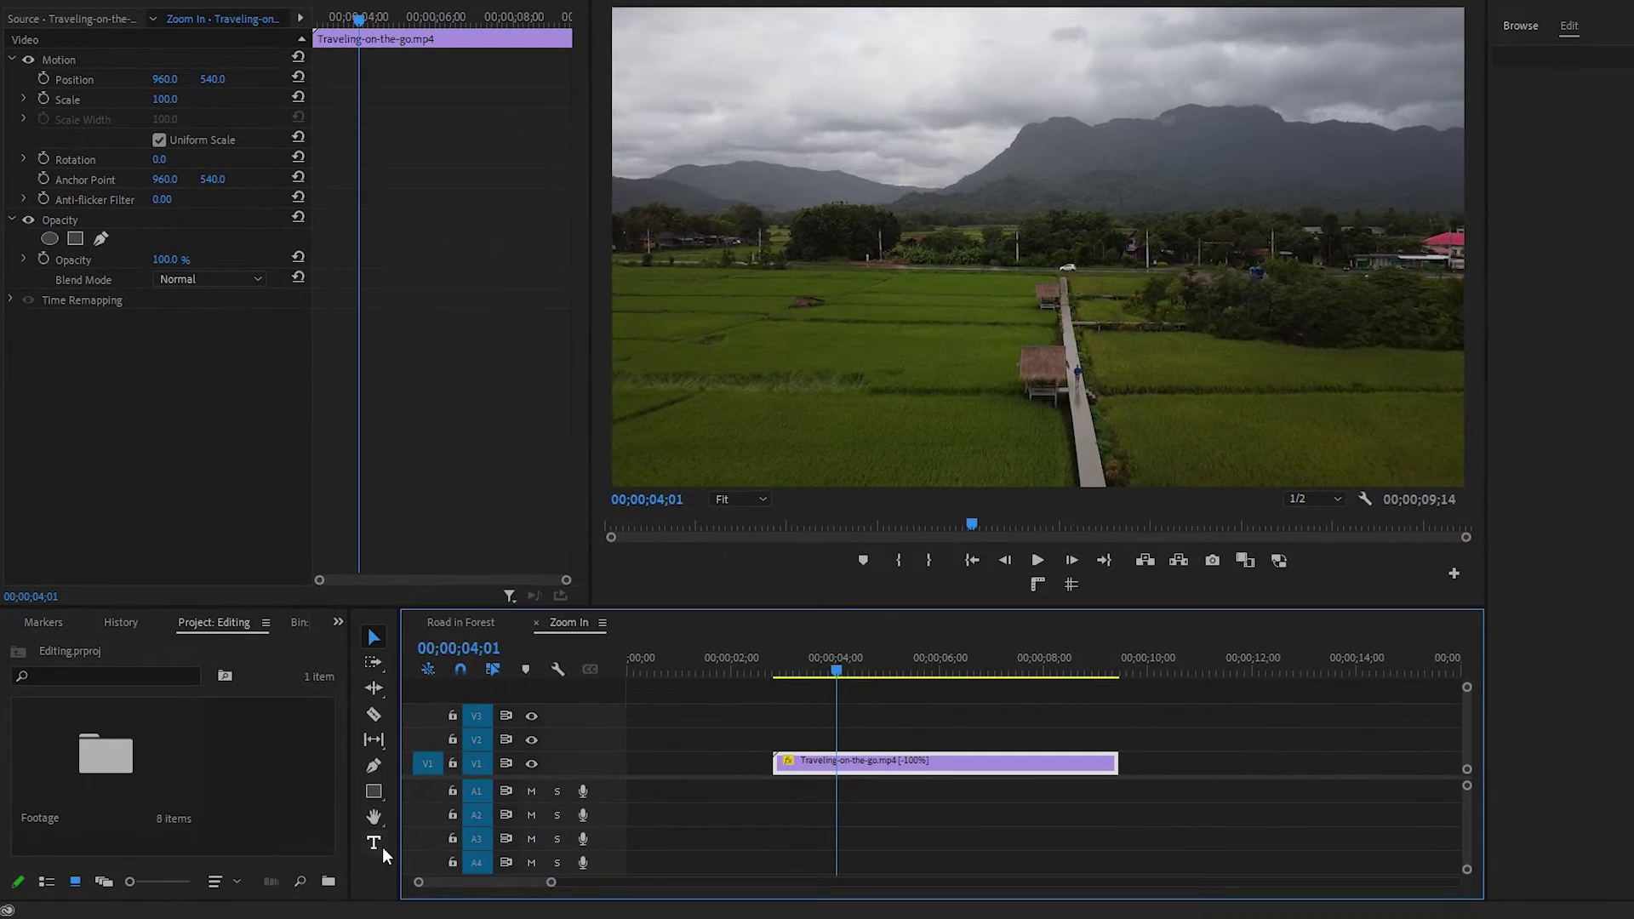
Step: Type an 'indonesia' title over the drone footage and select the whole word
{"action": "left_click", "coordinate": [337, 850]}
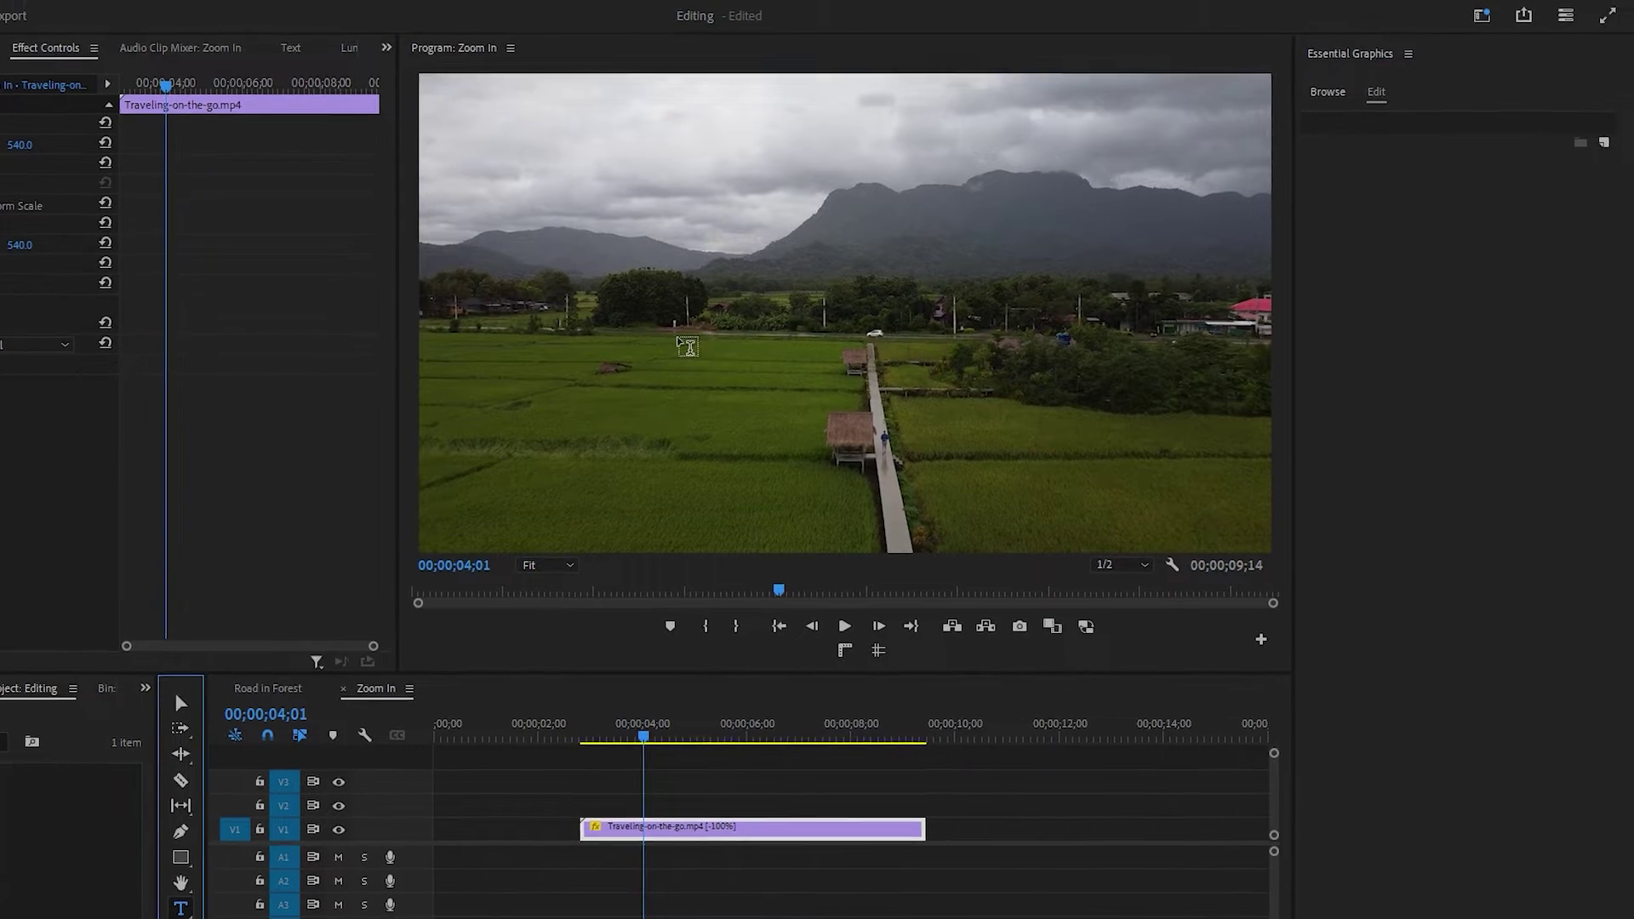
{"action": "left_click", "coordinate": [871, 263]}
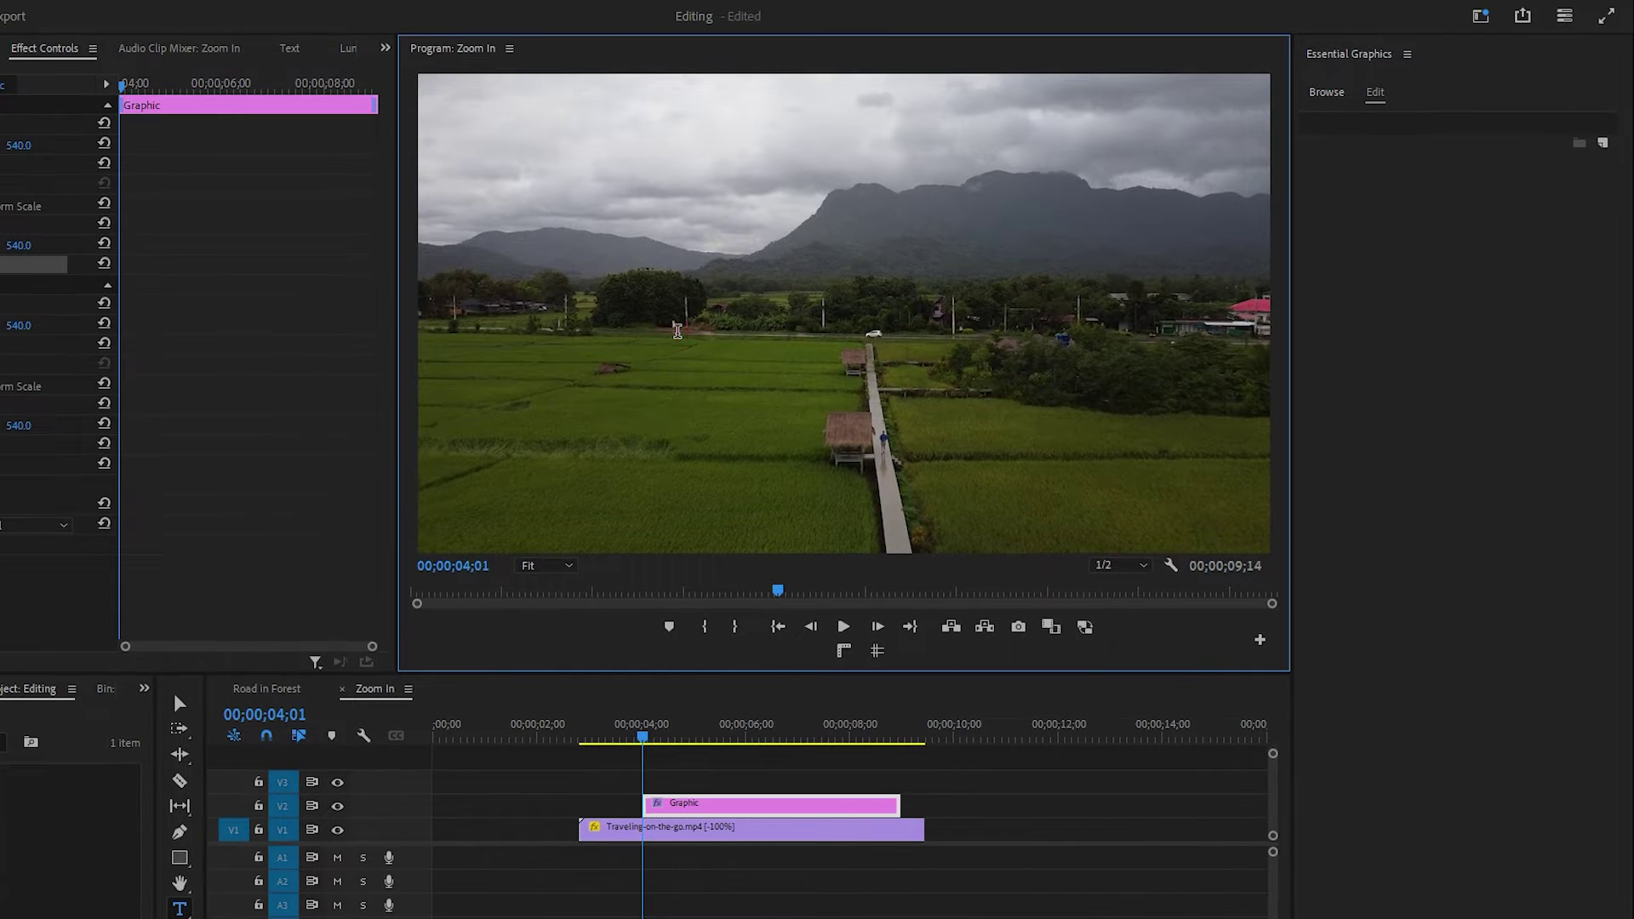
{"action": "type", "text": "indone"}
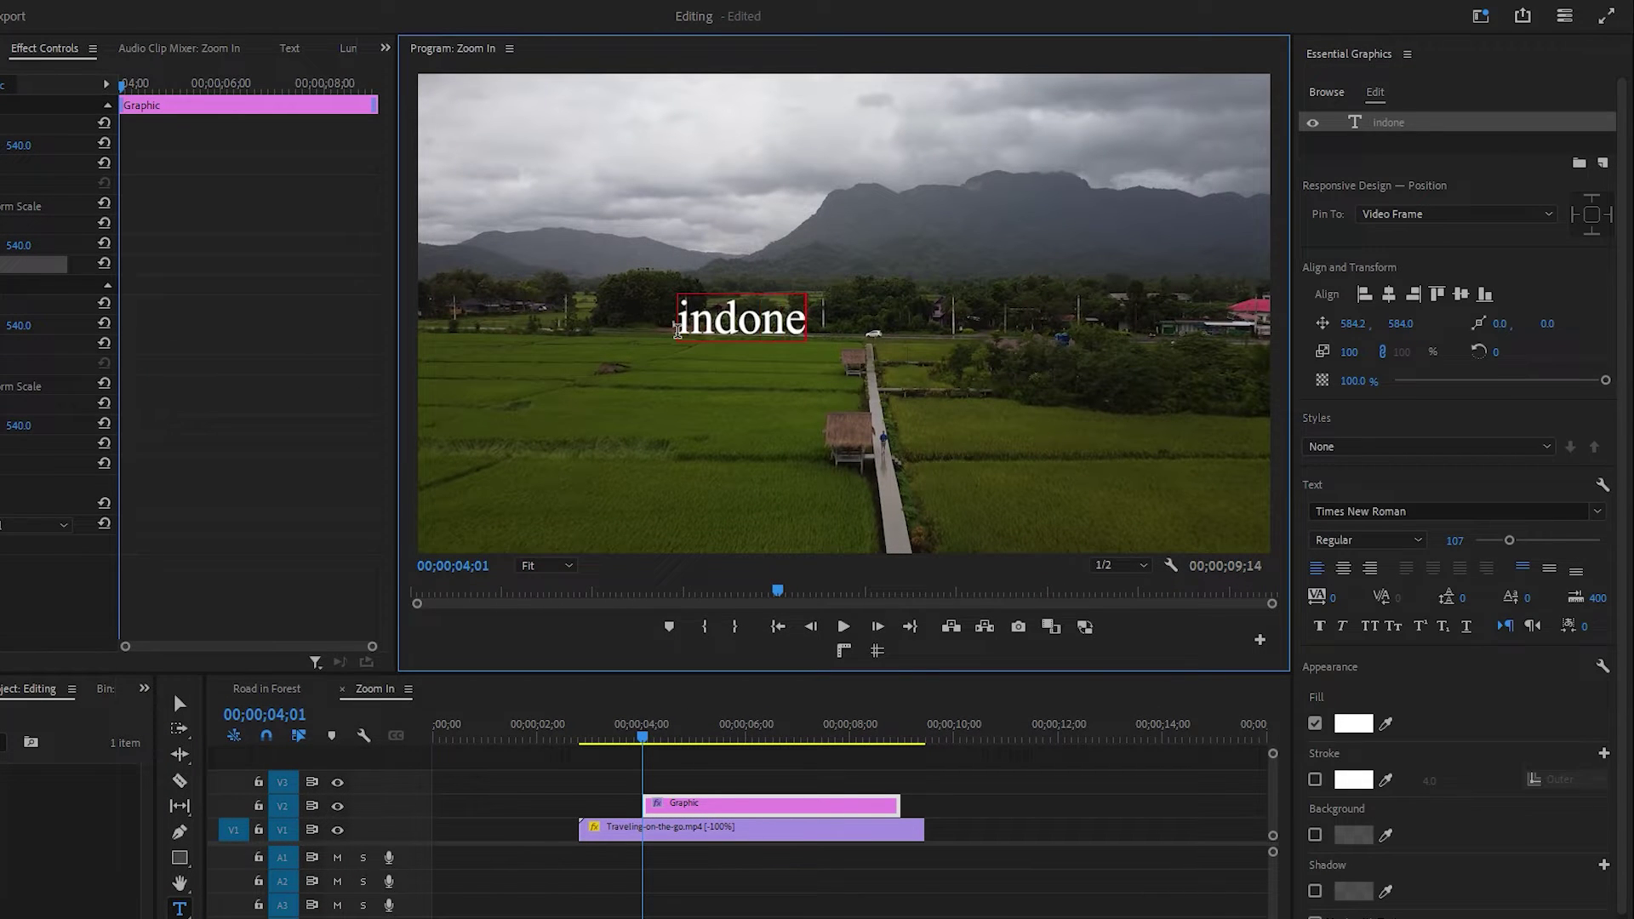
{"action": "type", "text": "sia"}
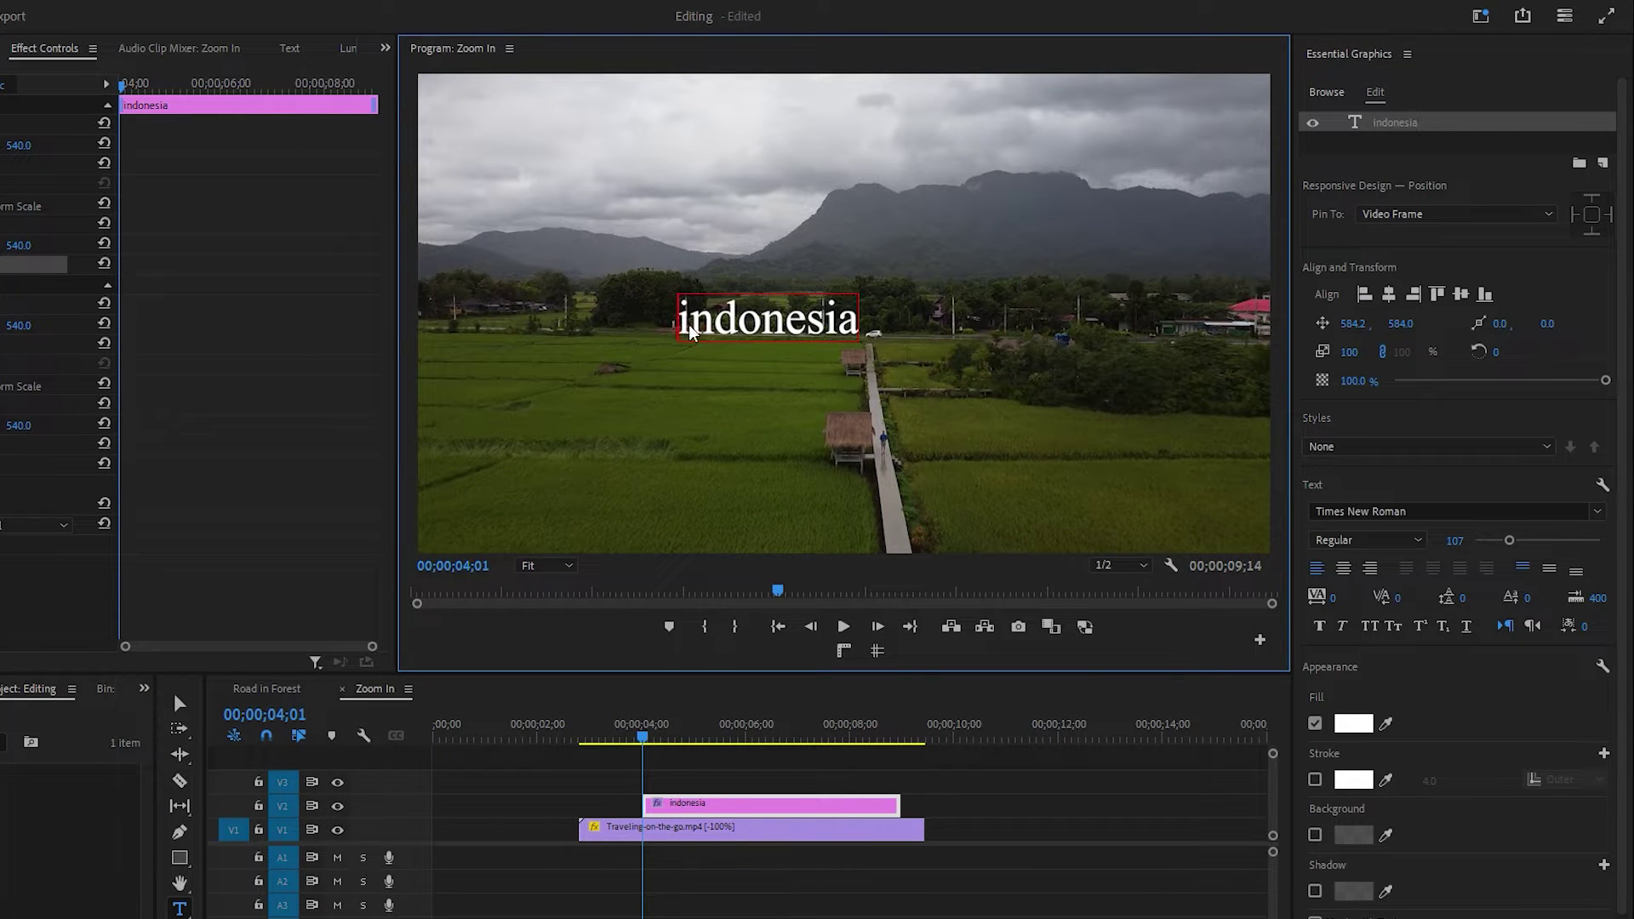
{"action": "left_click_drag", "start_coordinate": [678, 322], "coordinate": [856, 332]}
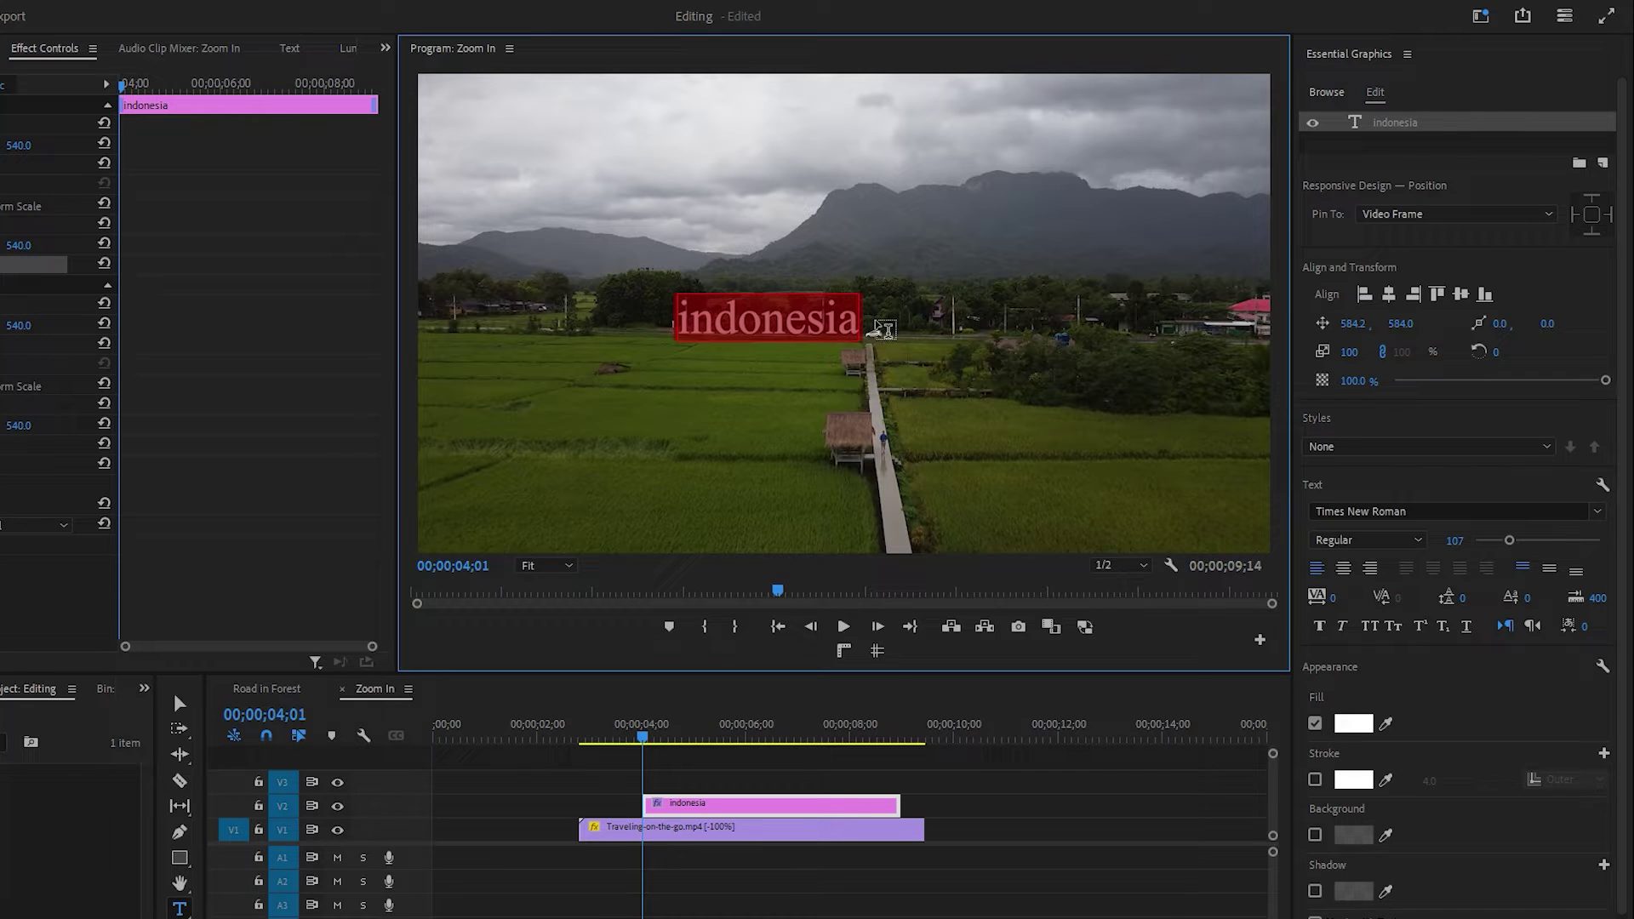
Step: Set the title font to Poppins Bold in Essential Graphics
{"action": "left_click", "coordinate": [1370, 57]}
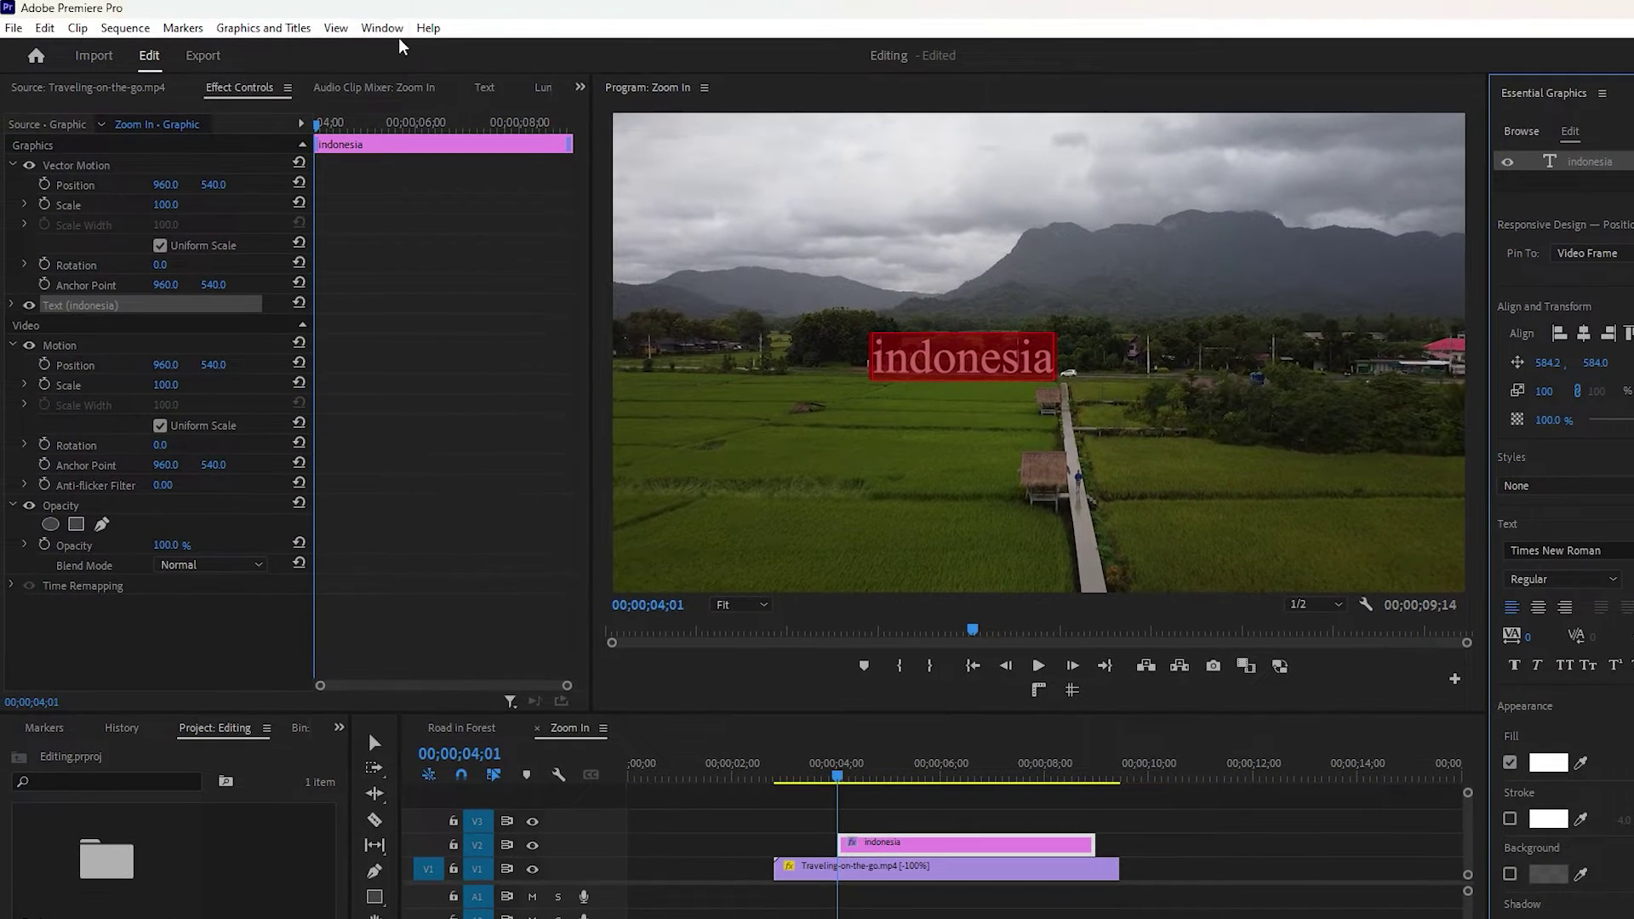
{"action": "left_click", "coordinate": [150, 0]}
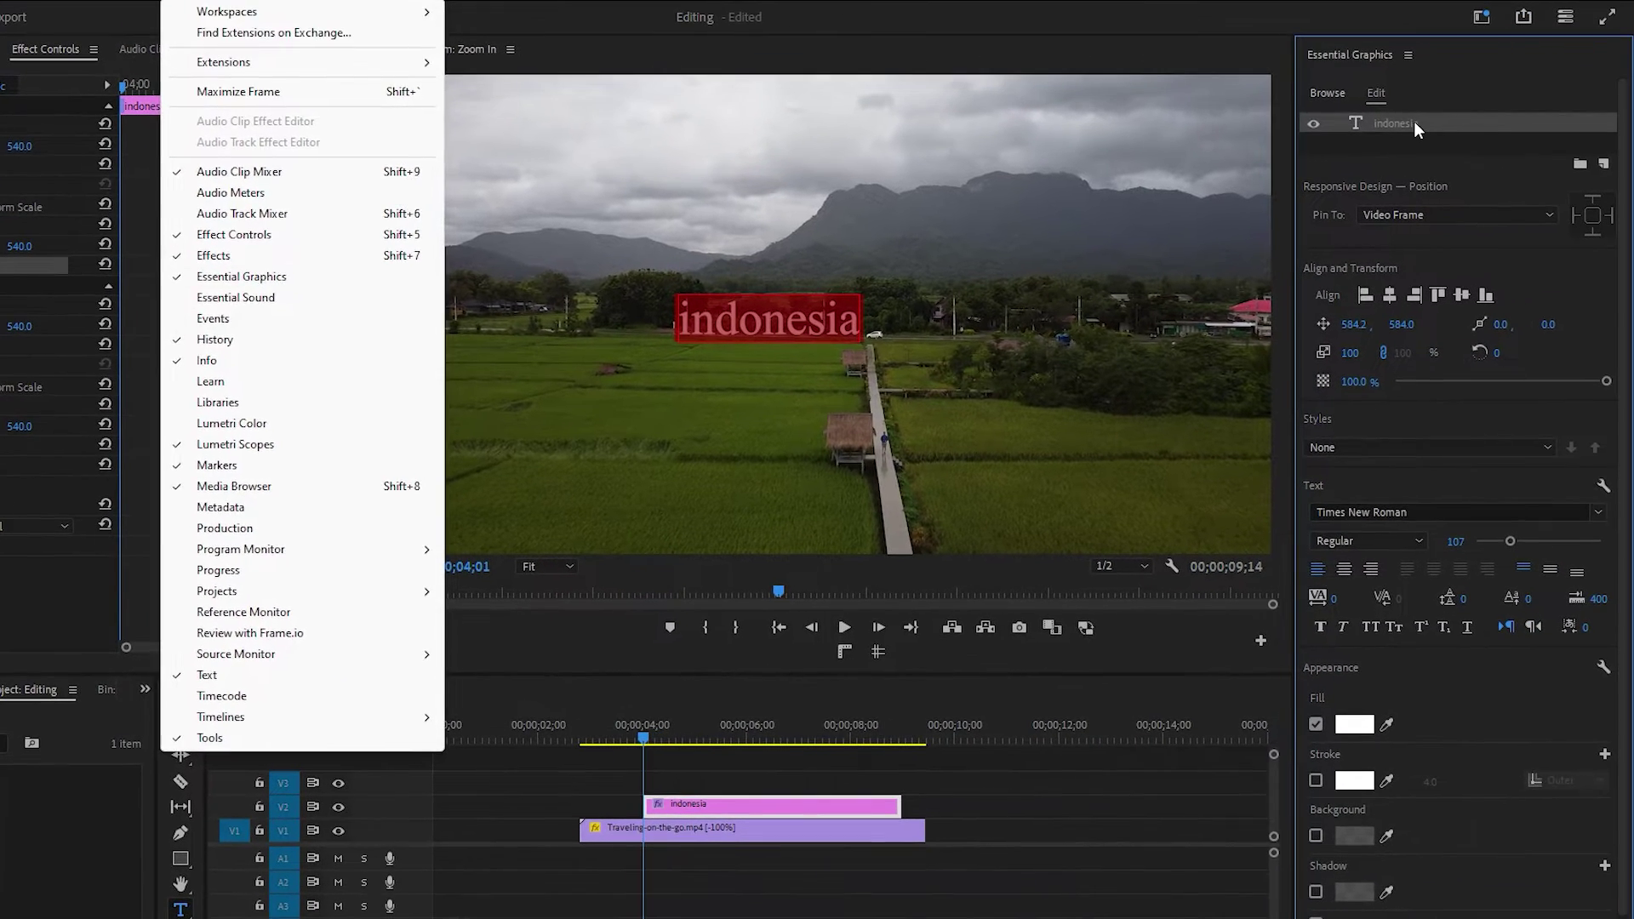
{"action": "left_click", "coordinate": [1602, 164]}
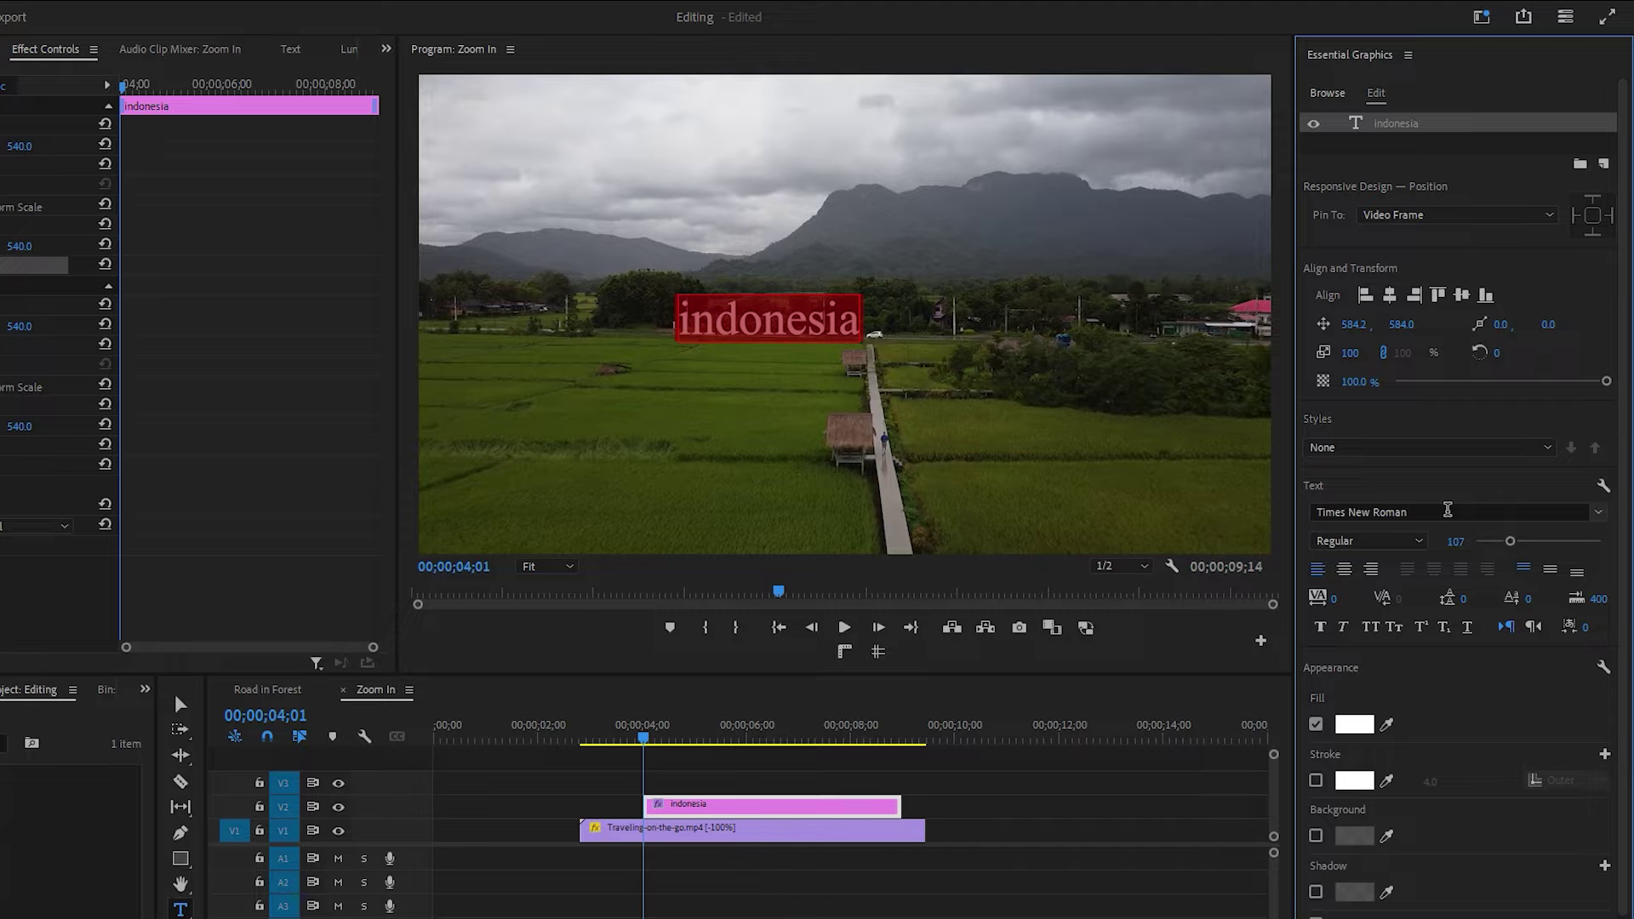
{"action": "left_click", "coordinate": [1448, 509]}
{"action": "type", "text": "popp"}
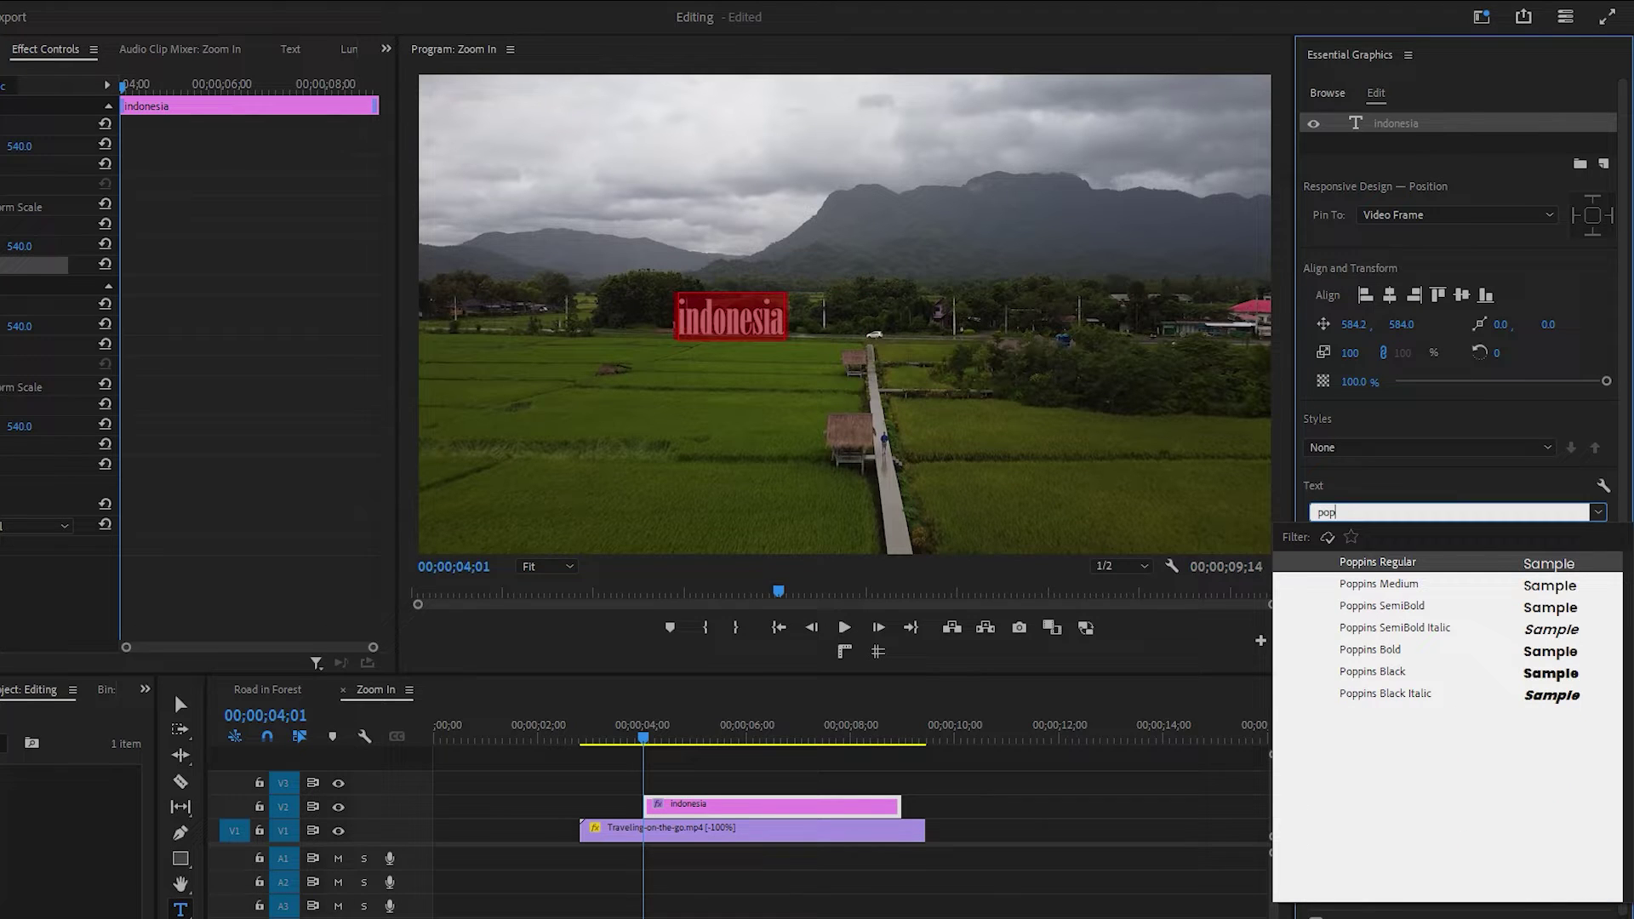
{"action": "left_click", "coordinate": [1383, 652]}
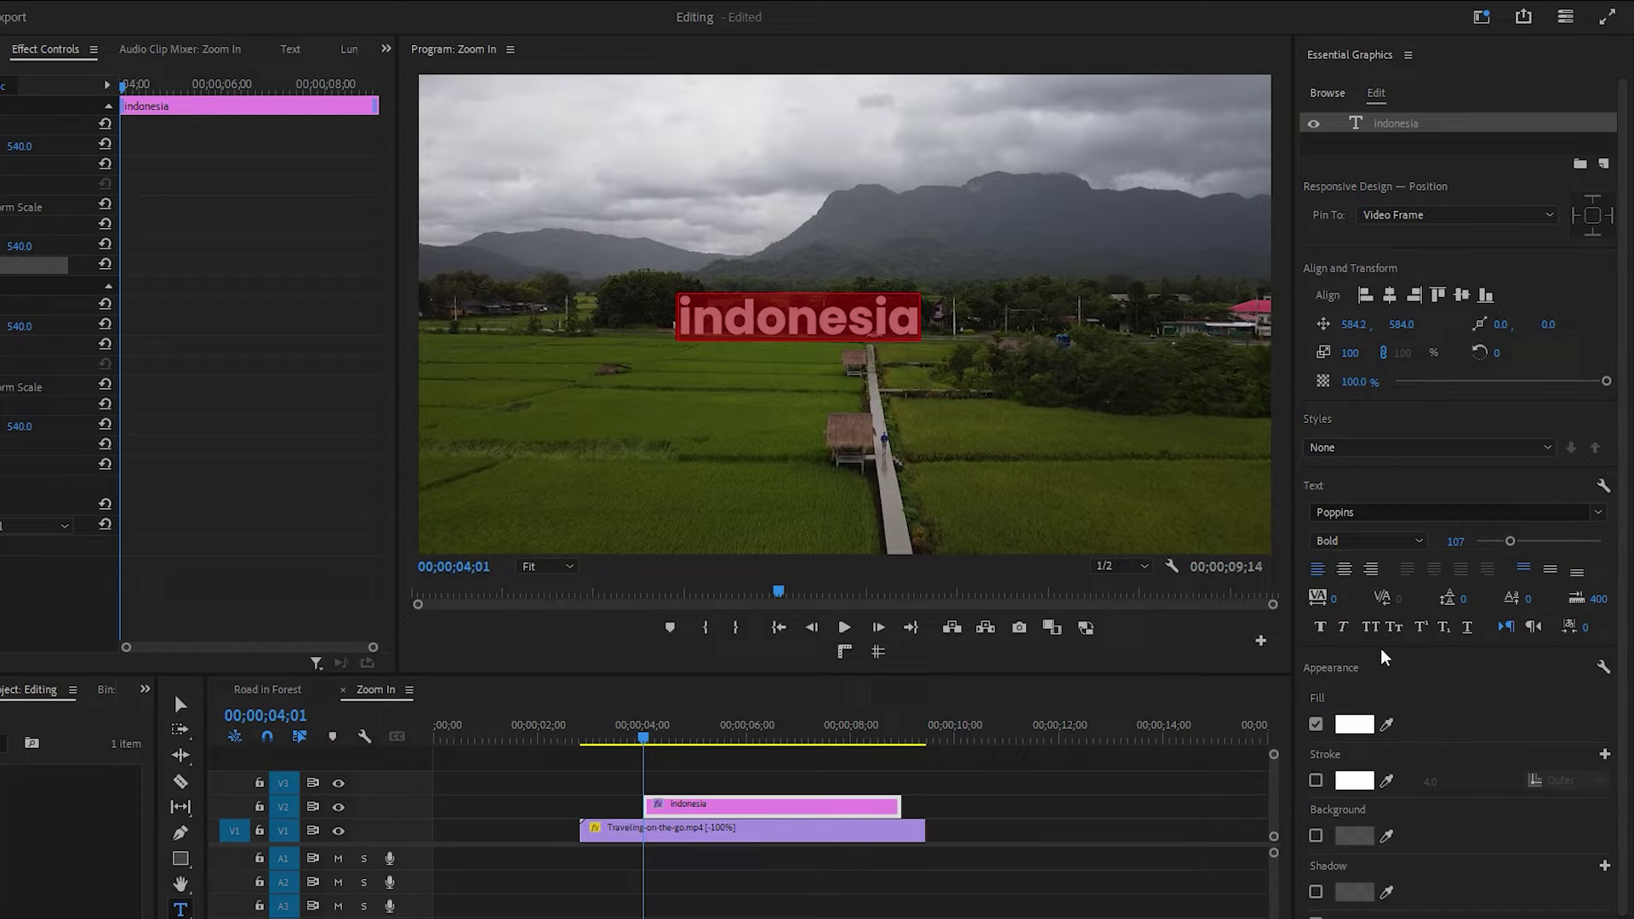
Step: Make the title All Caps at size 155, centred horizontally and vertically
{"action": "left_click", "coordinate": [1371, 627]}
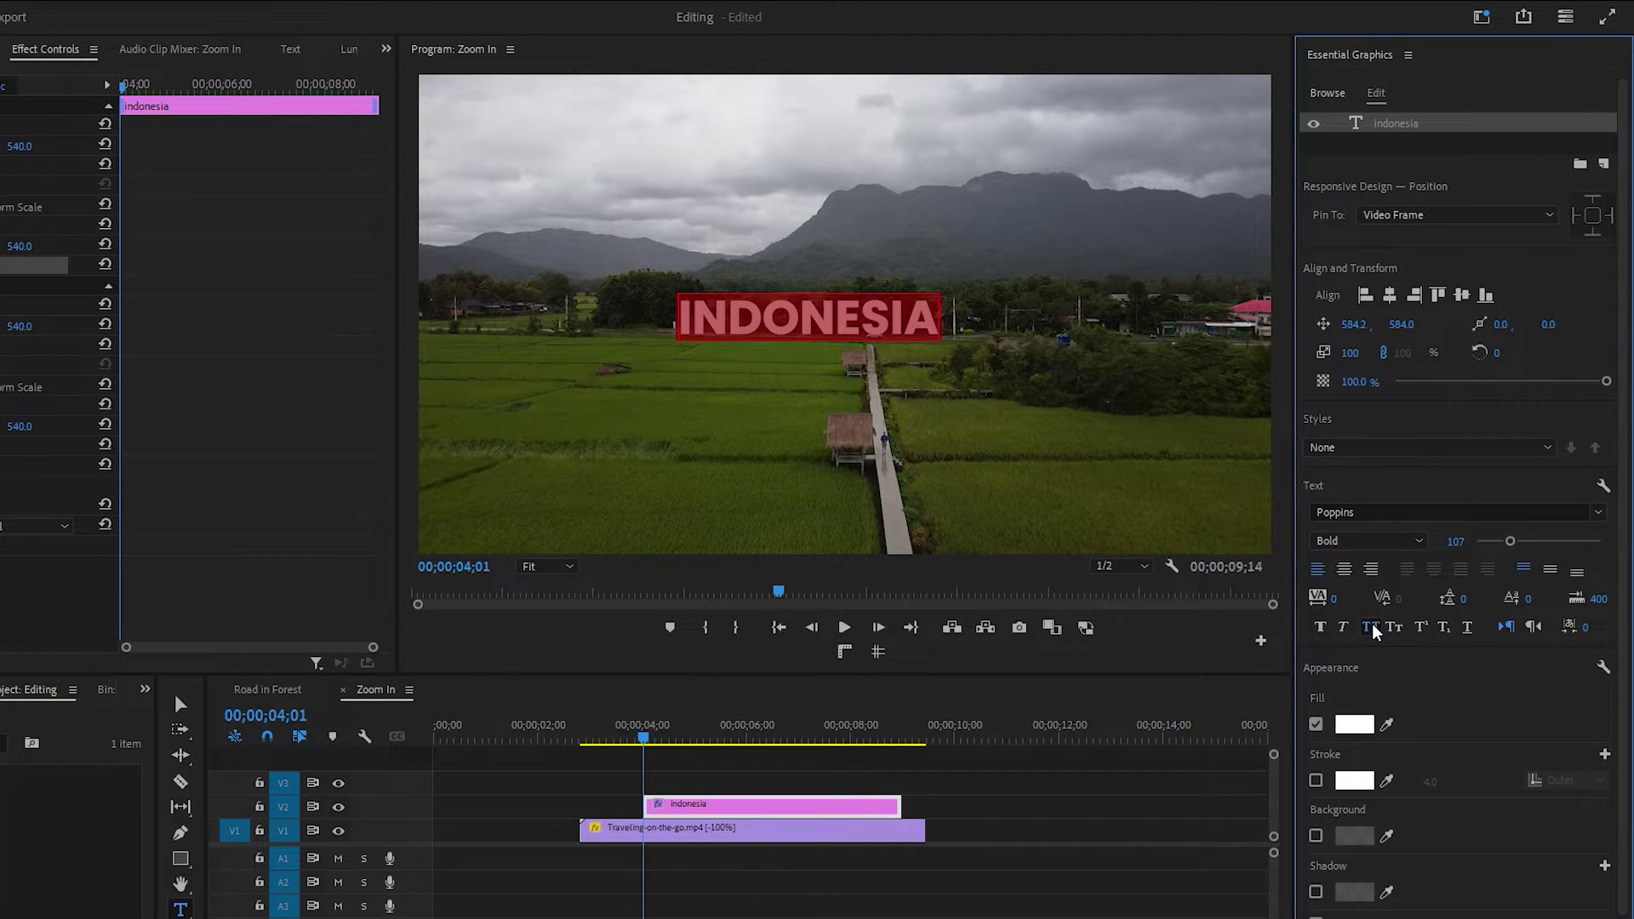
{"action": "left_click_drag", "start_coordinate": [1510, 542], "coordinate": [1526, 546]}
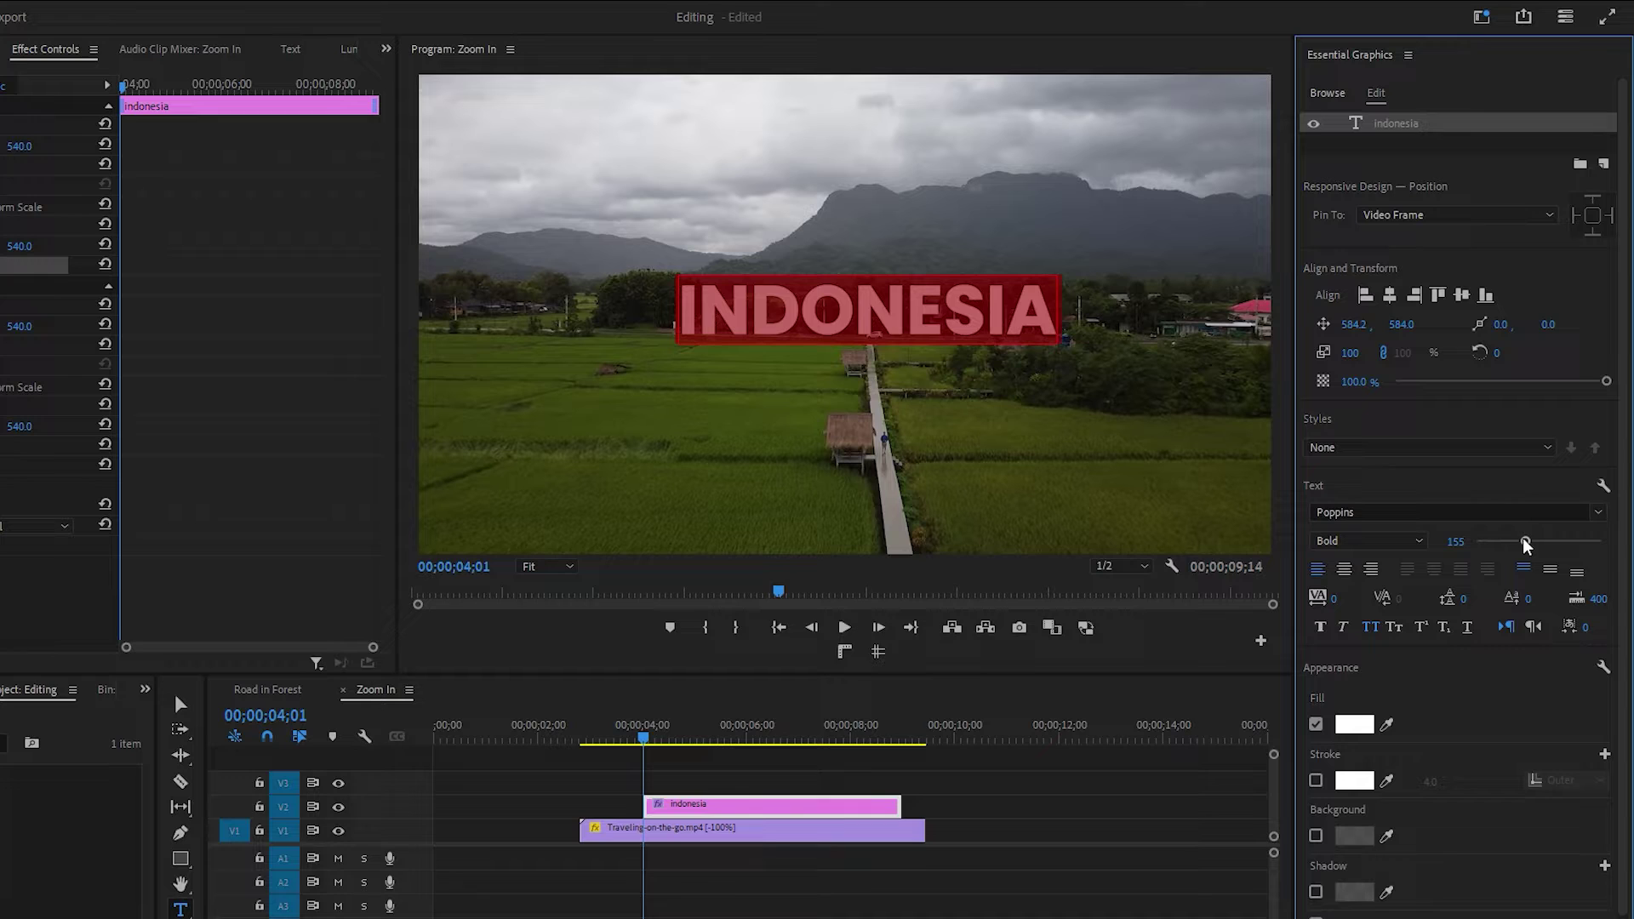
{"action": "left_click", "coordinate": [1390, 295]}
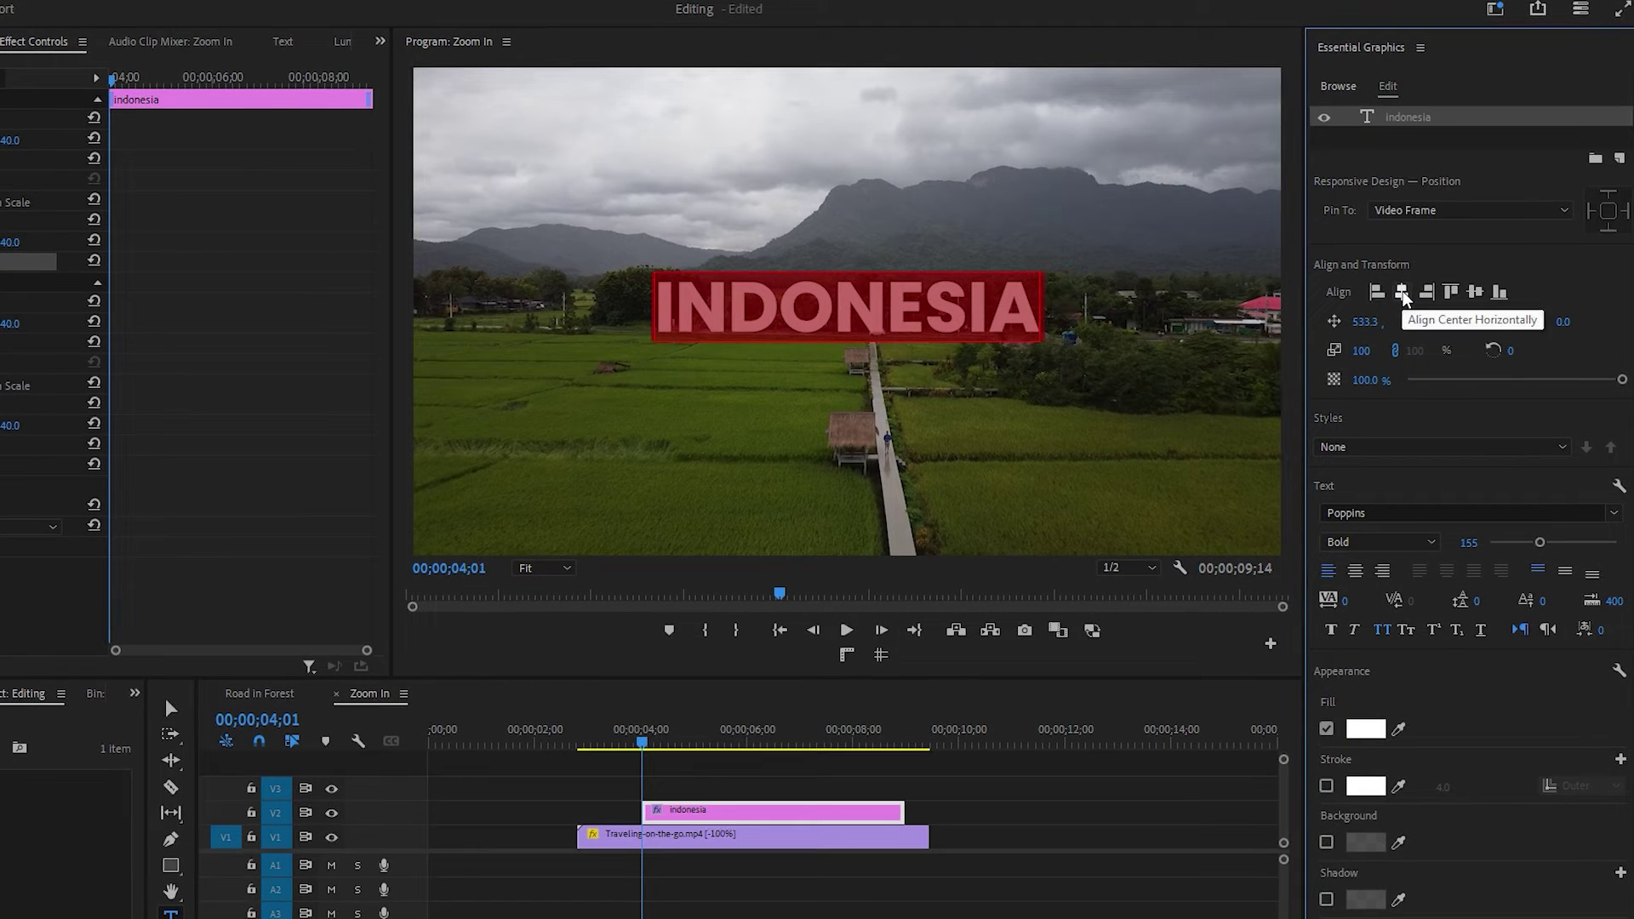
{"action": "left_click", "coordinate": [1474, 296]}
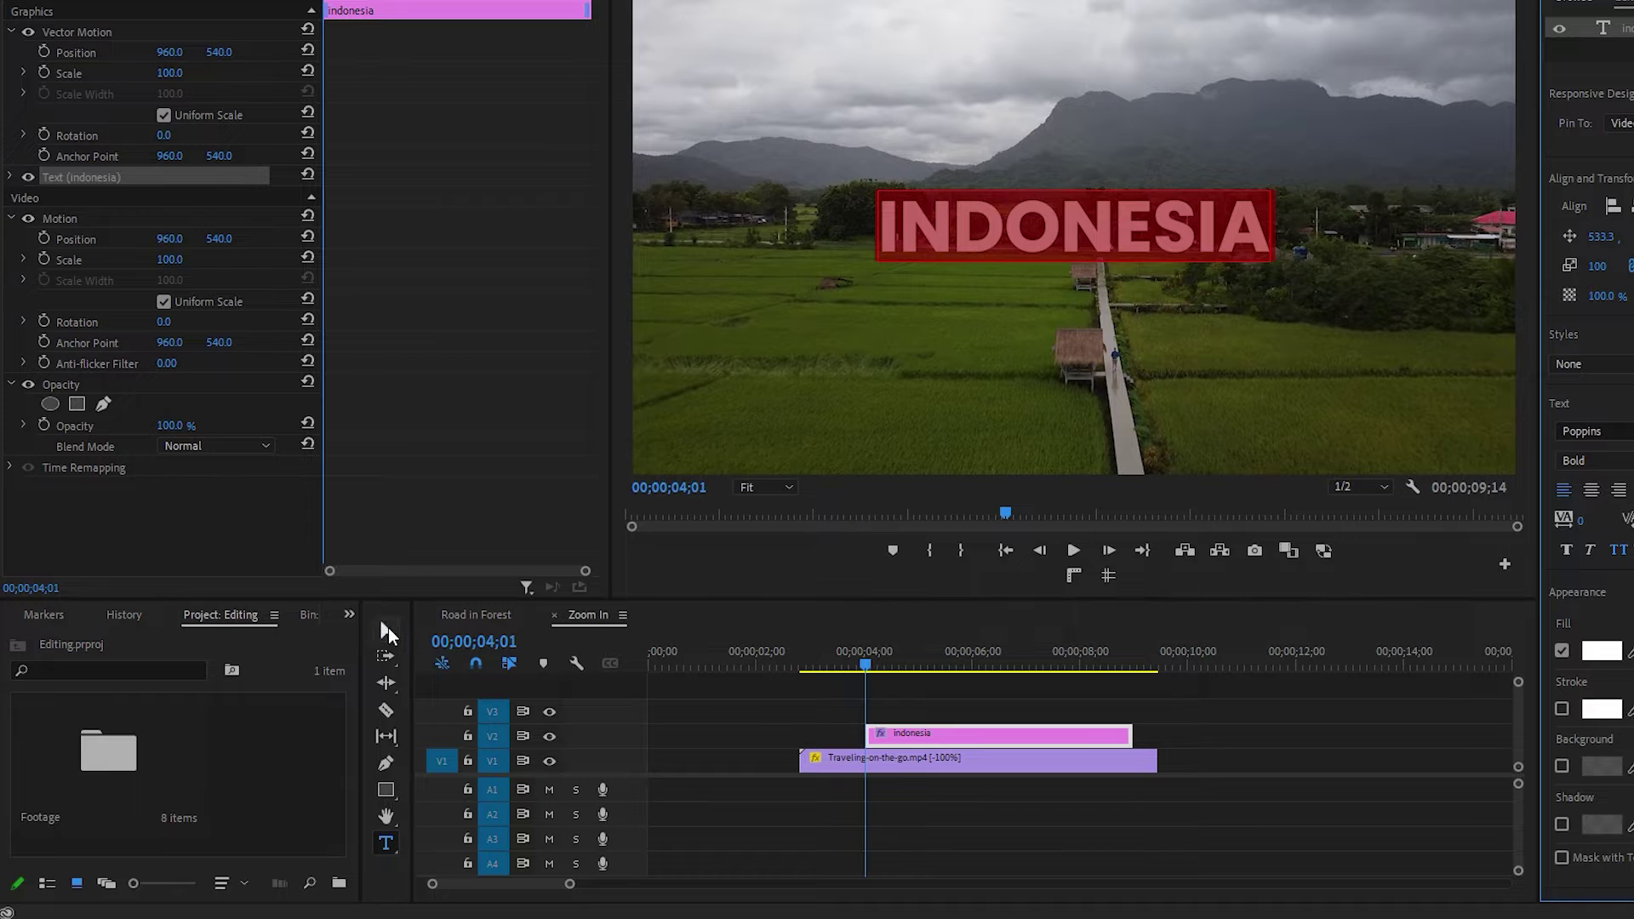
Step: Align the title clip to start and end with the footage clip
{"action": "left_click", "coordinate": [388, 629]}
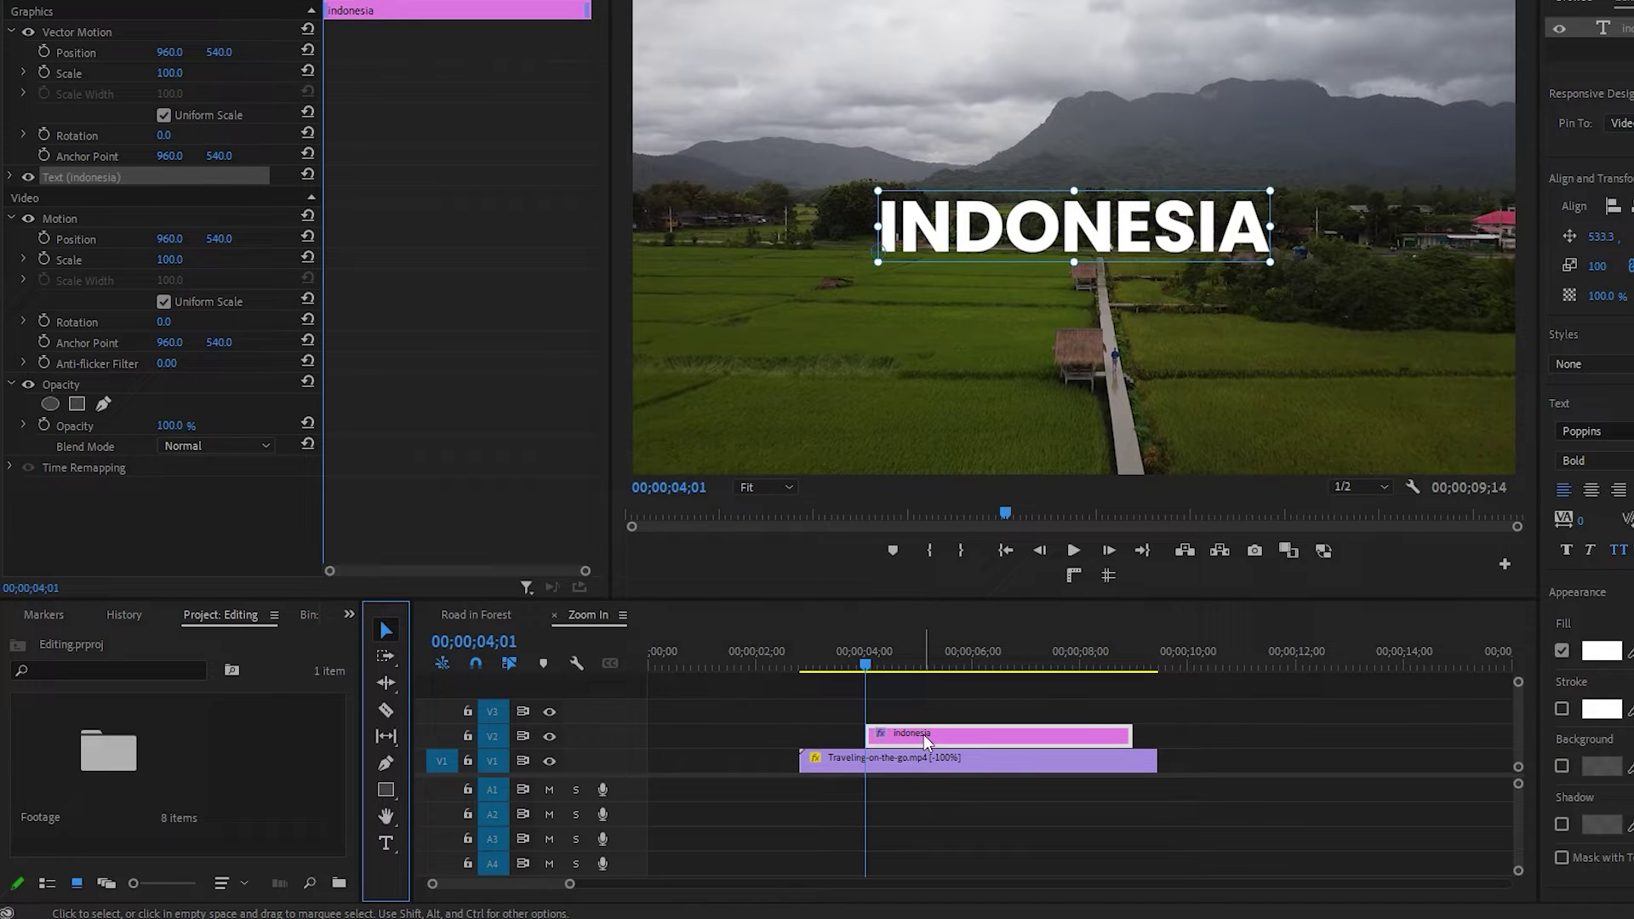
{"action": "left_click_drag", "start_coordinate": [924, 736], "coordinate": [879, 728]}
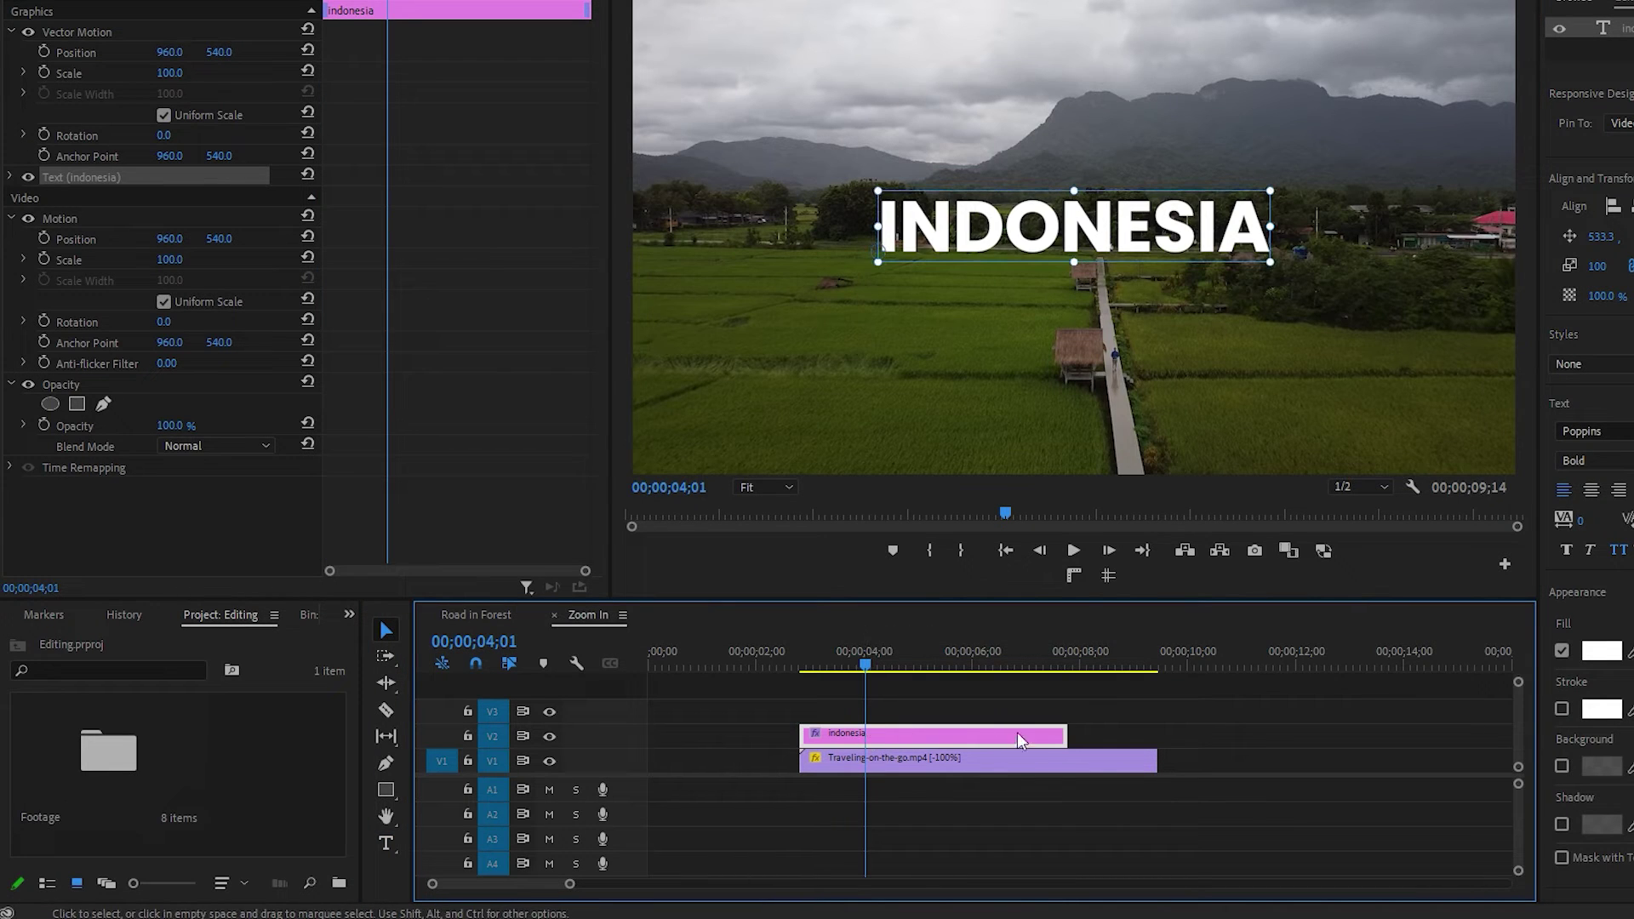
{"action": "left_click_drag", "start_coordinate": [1066, 736], "coordinate": [1142, 734]}
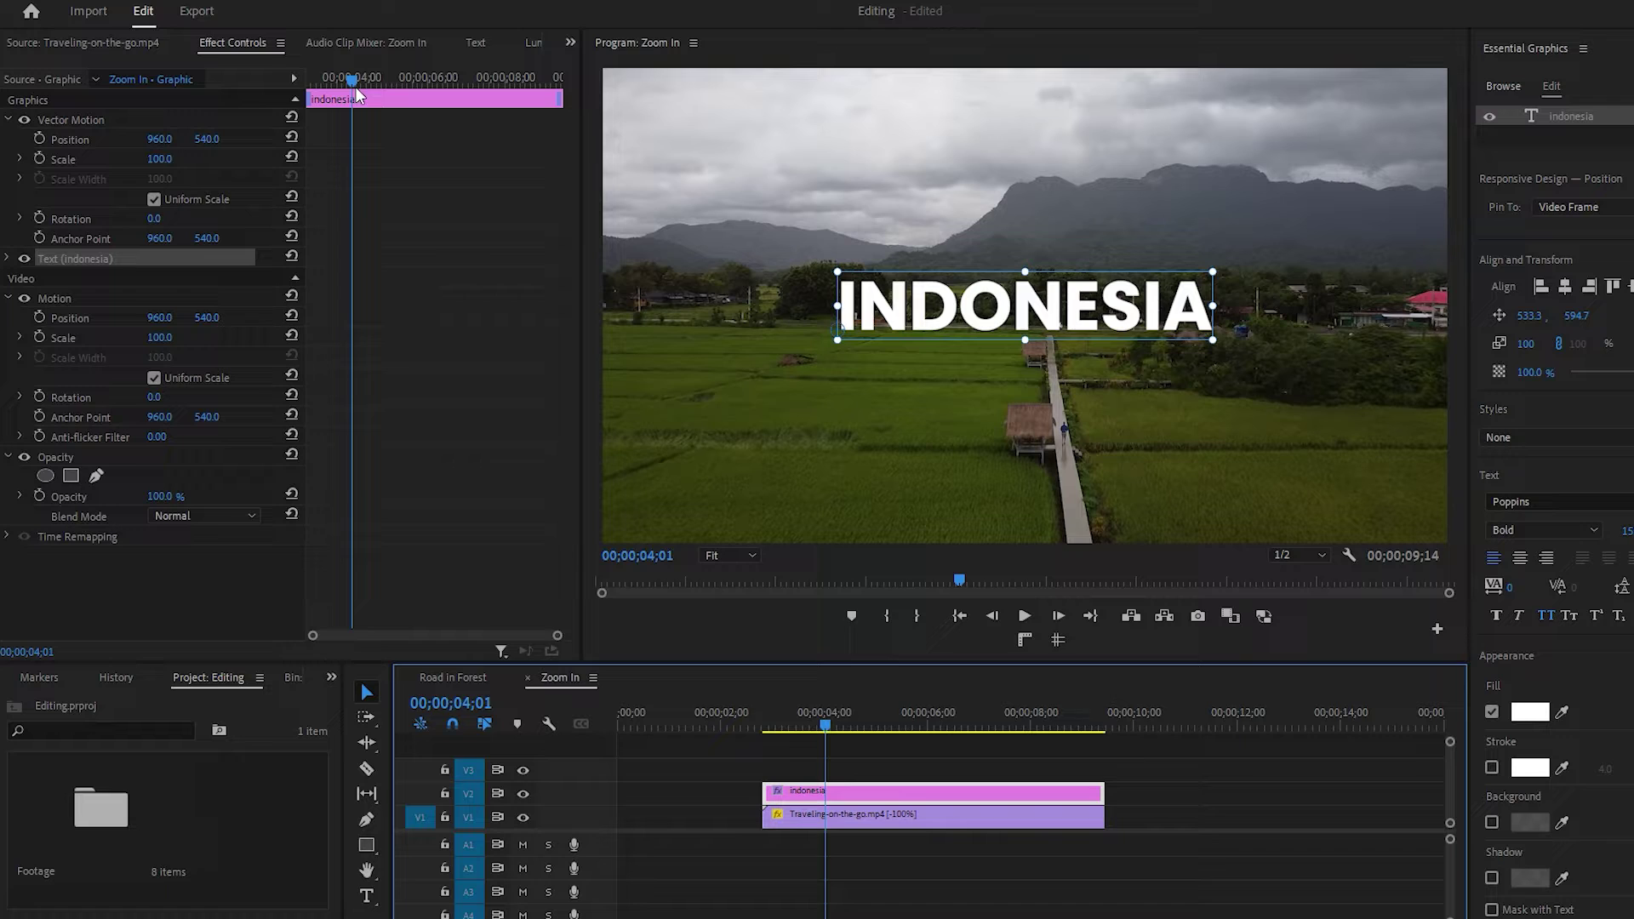
Step: At the title's first frame, enable Position and Scale keyframing
{"action": "left_click_drag", "start_coordinate": [354, 75], "coordinate": [298, 76]}
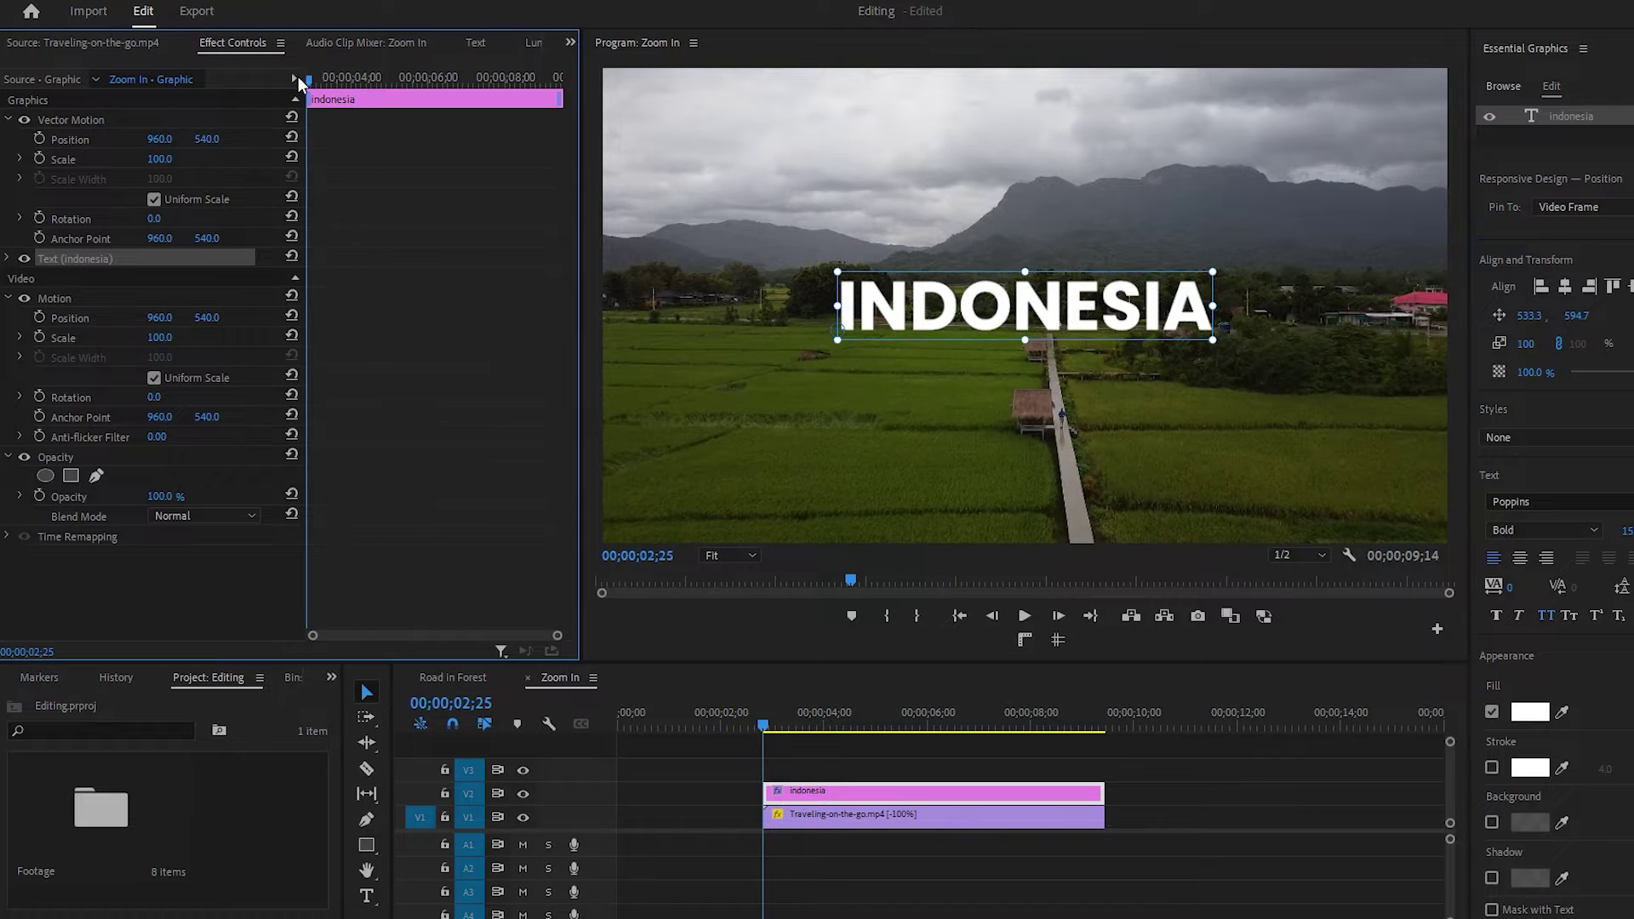
{"action": "left_click", "coordinate": [40, 138]}
{"action": "left_click", "coordinate": [40, 158]}
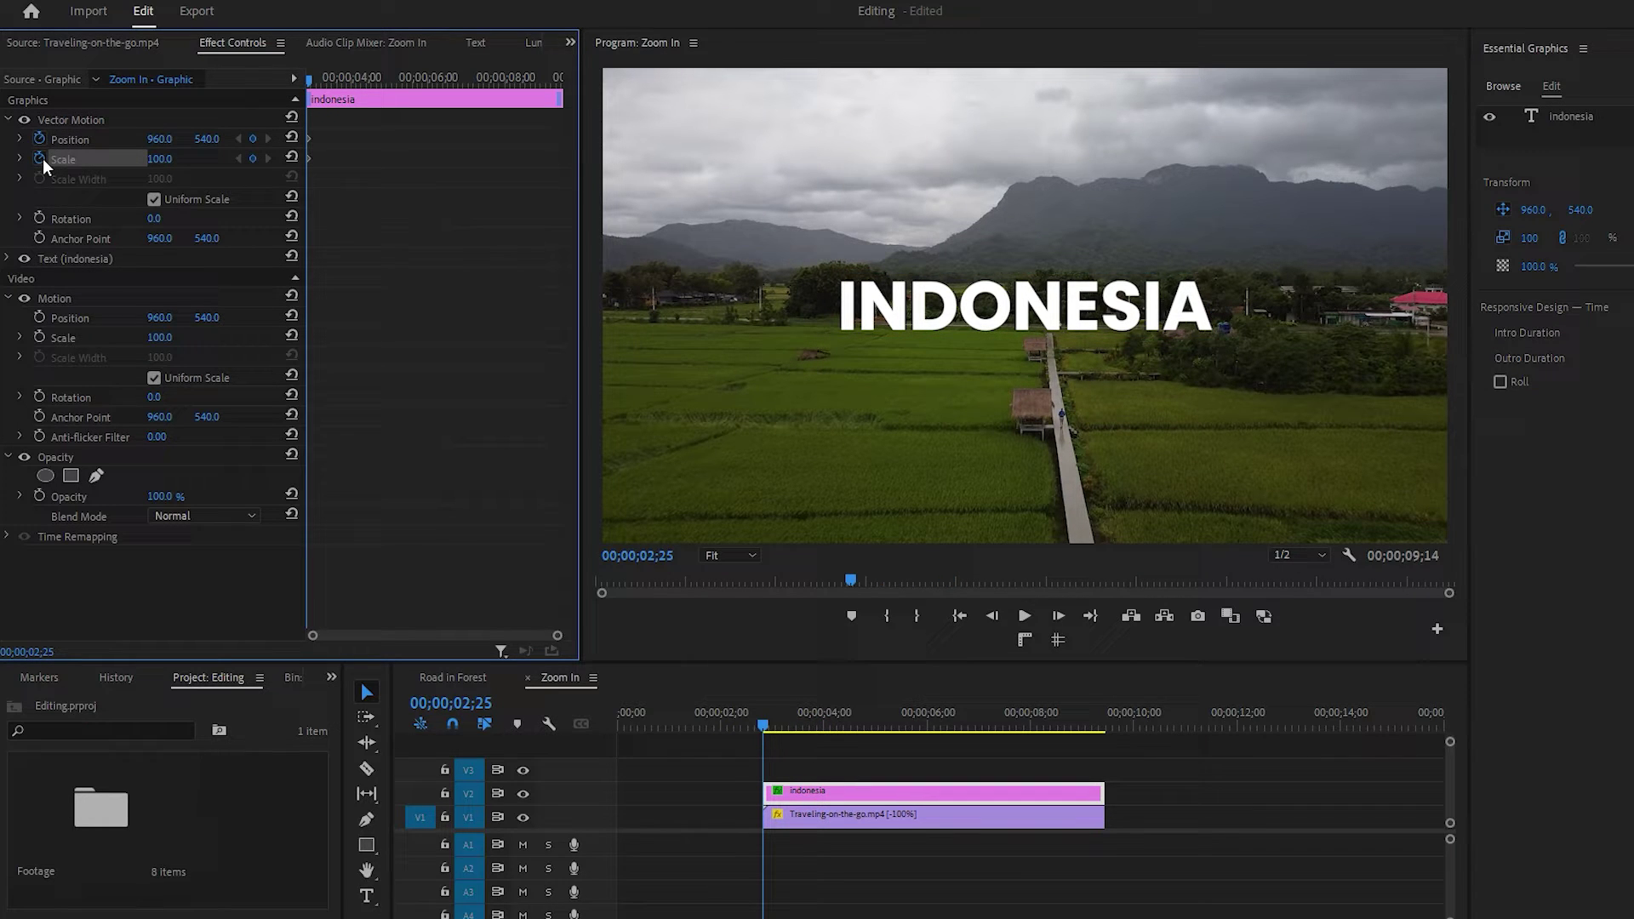
Step: Add Position and Scale keyframes at 00;00;07;25
{"action": "left_click", "coordinate": [651, 555]}
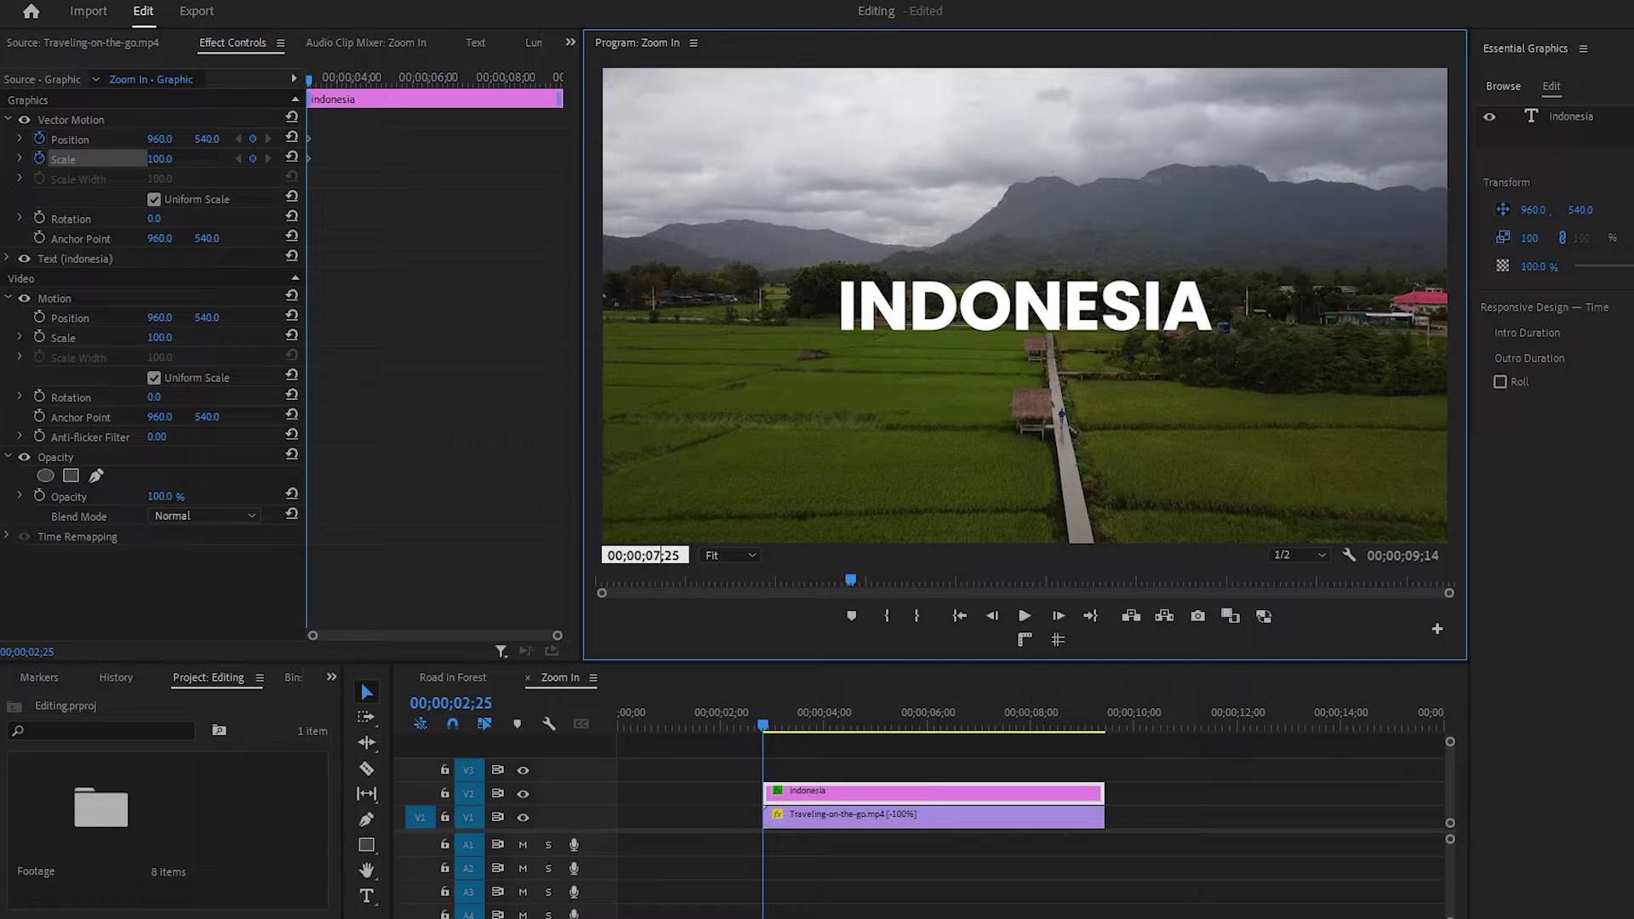
{"action": "key", "text": "Return"}
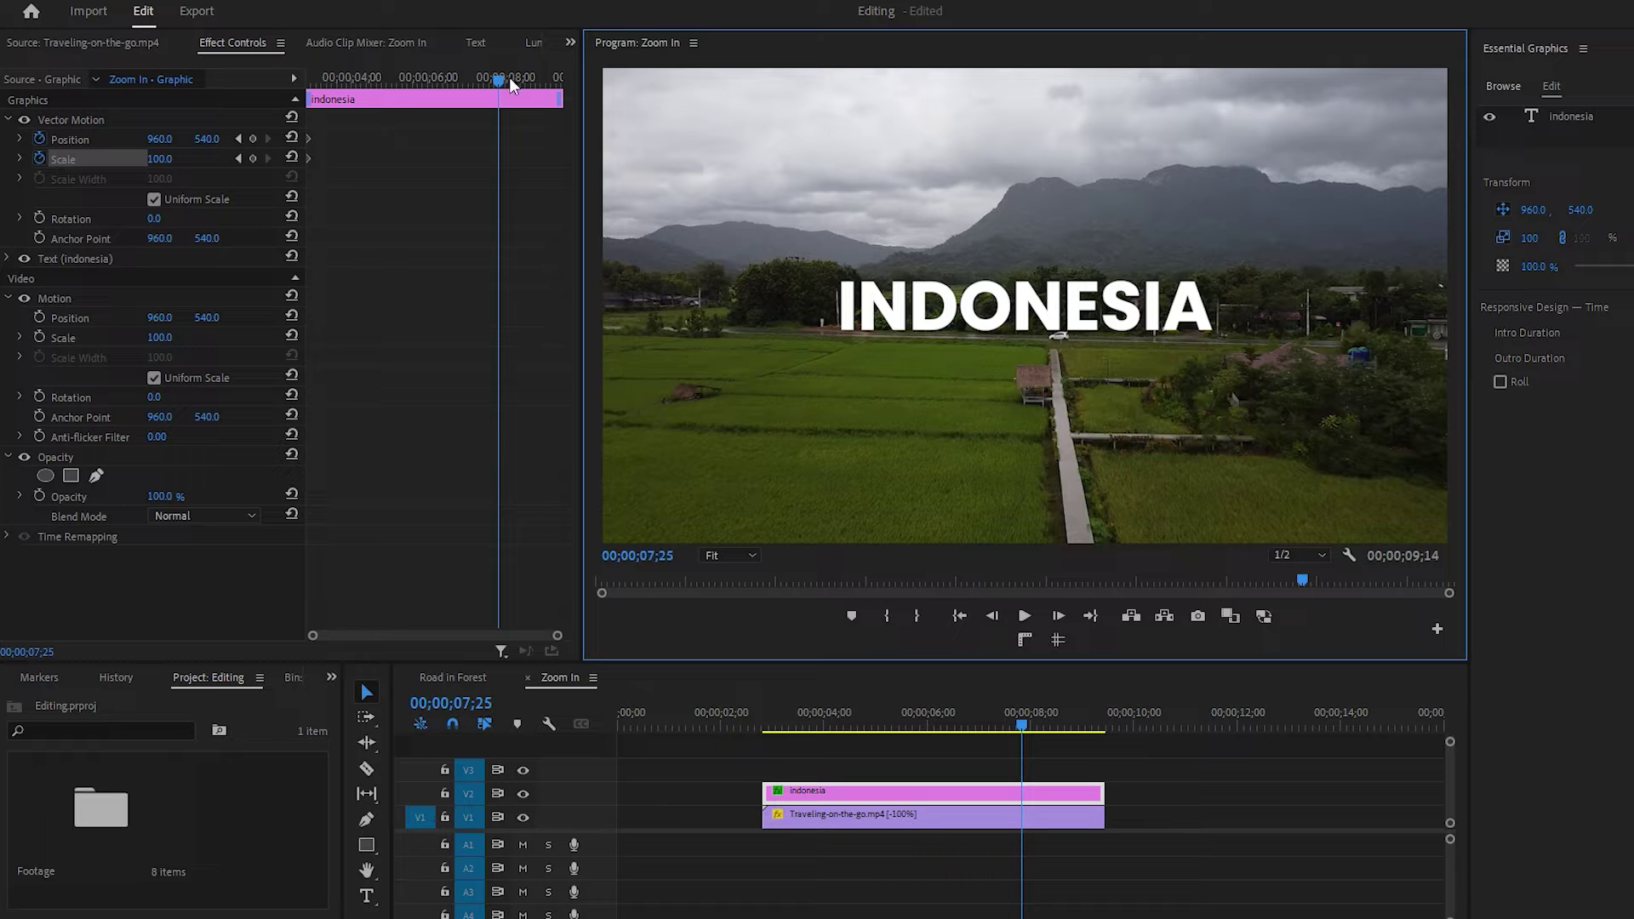
{"action": "left_click", "coordinate": [253, 139]}
{"action": "left_click", "coordinate": [252, 158]}
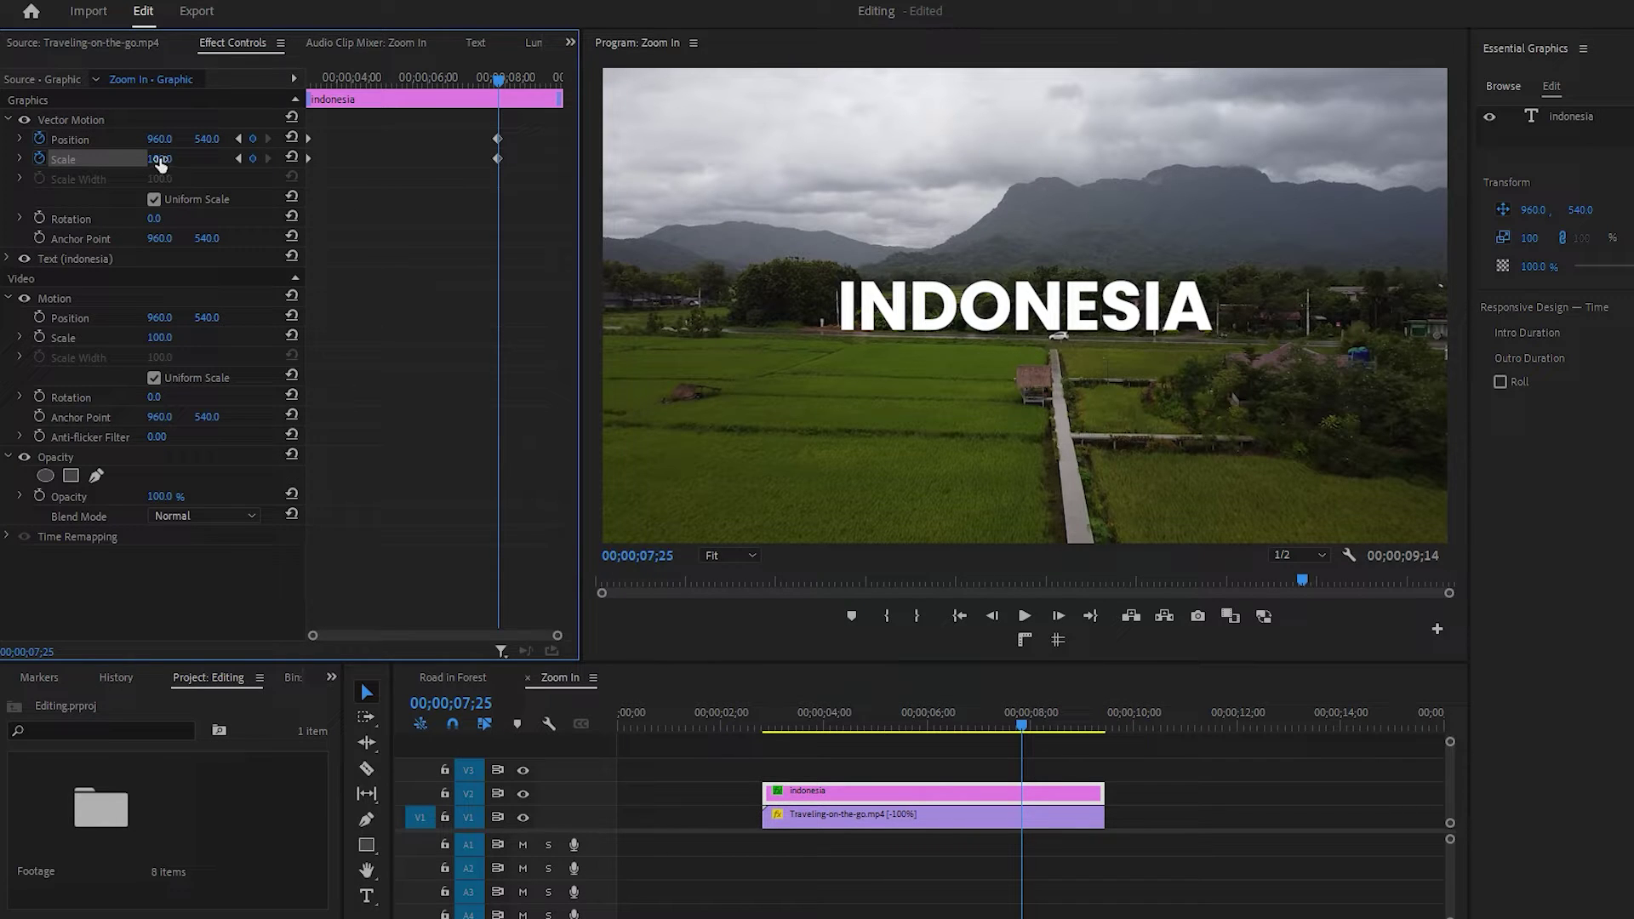
Step: Set Scale to 3965 and Position X to 4496.6 so the O fills the frame
{"action": "left_click_drag", "start_coordinate": [162, 159], "coordinate": [358, 159]}
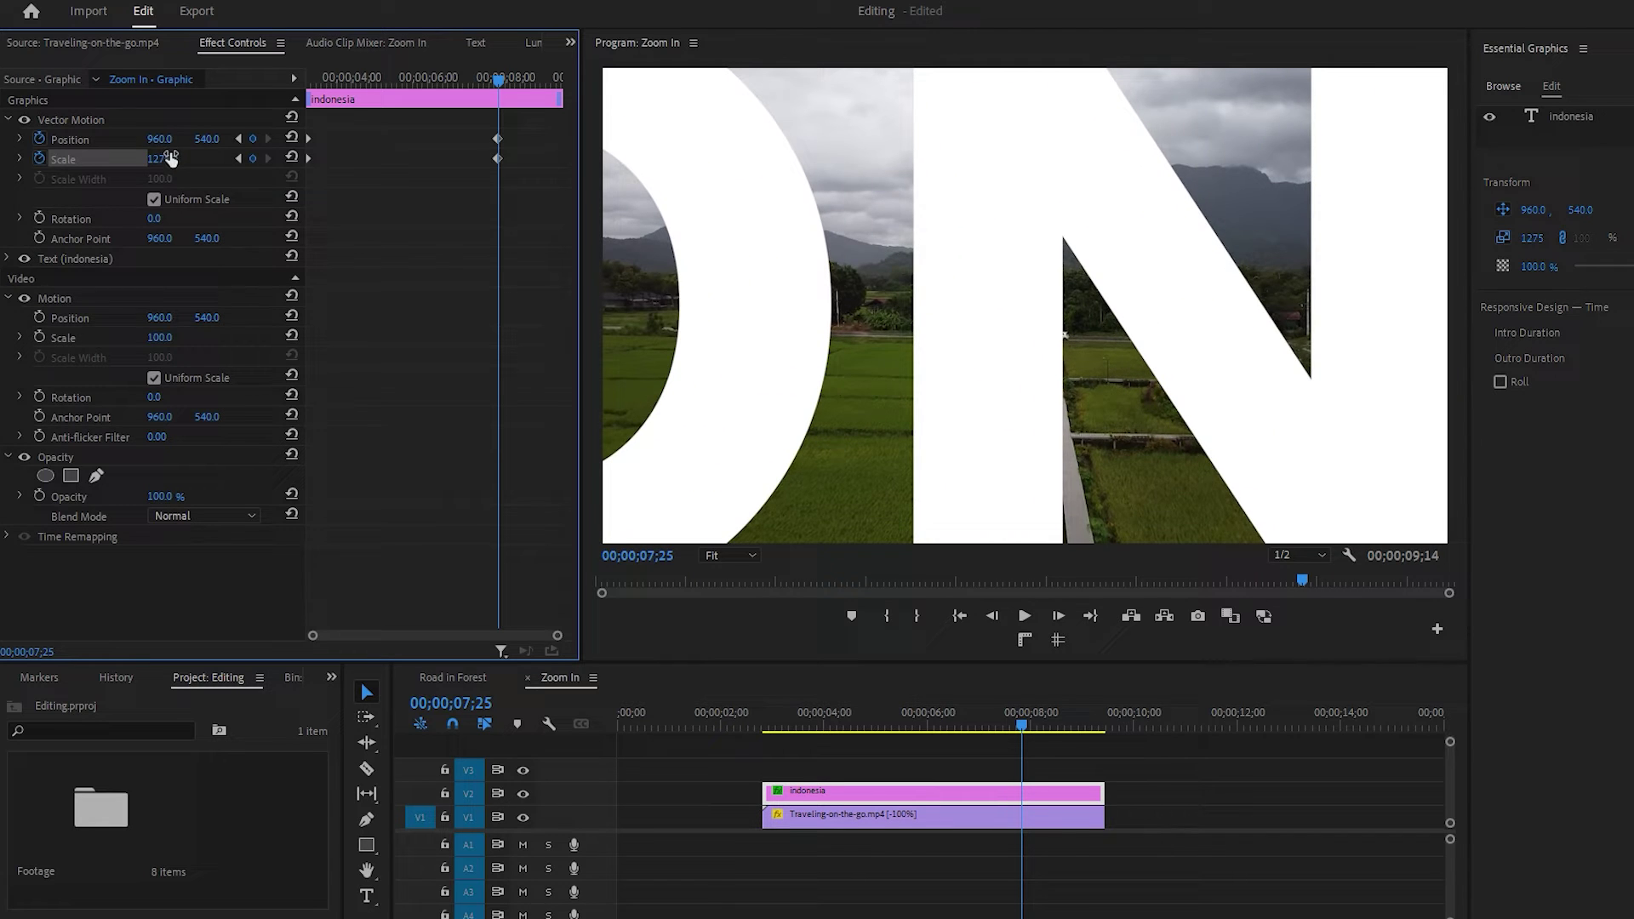
{"action": "left_click_drag", "start_coordinate": [162, 140], "coordinate": [349, 140]}
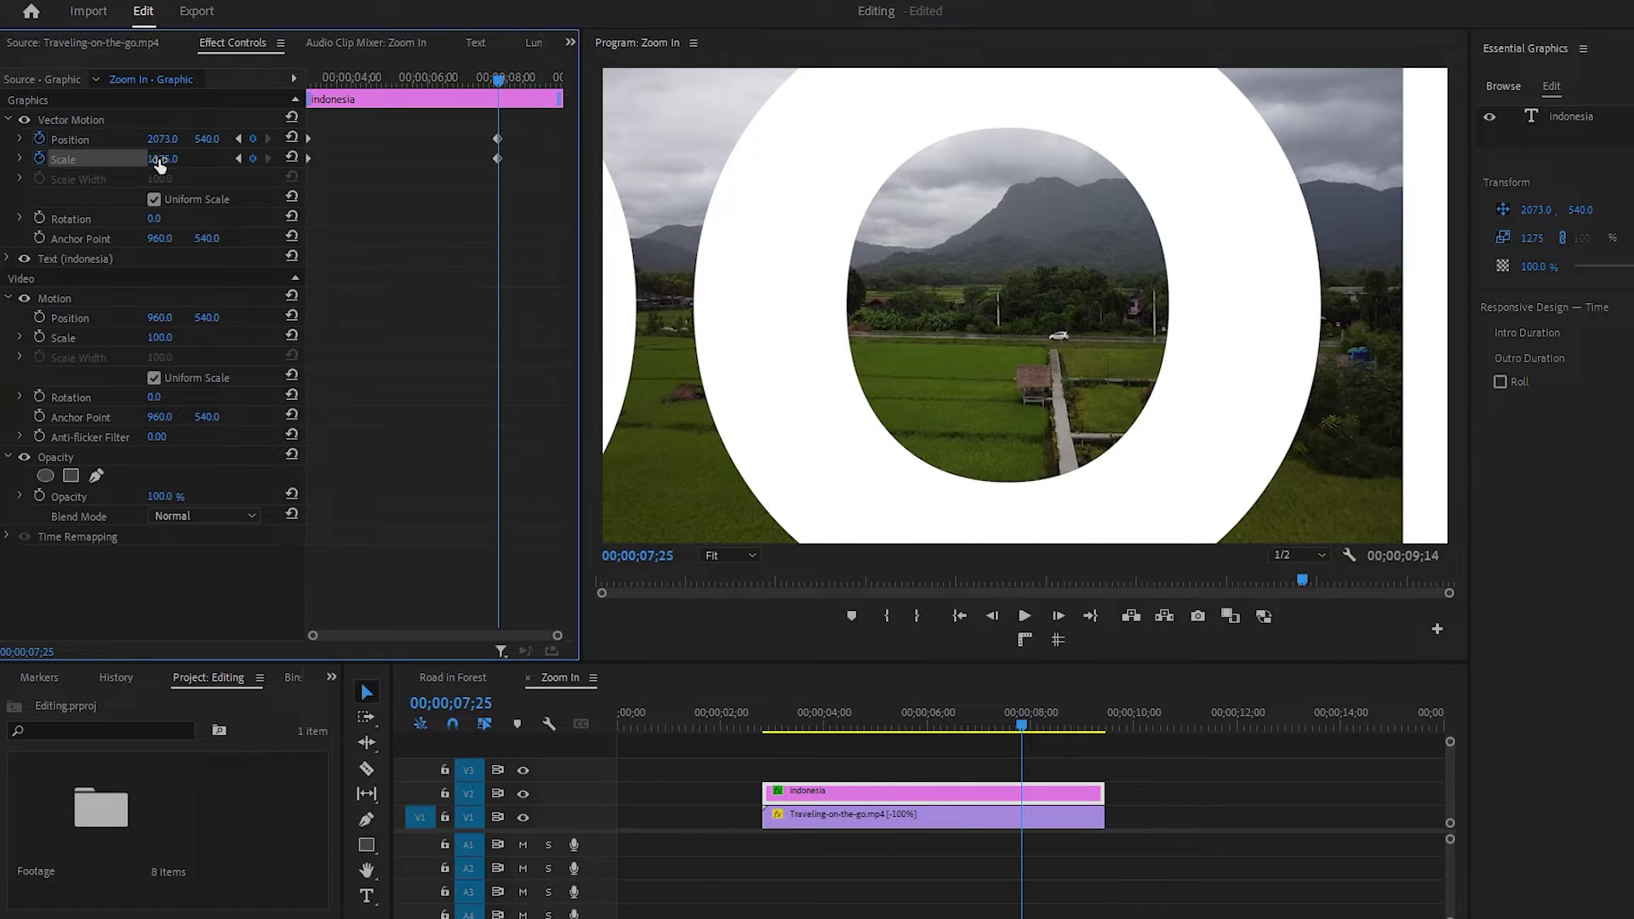
{"action": "mouse_move", "coordinate": [160, 159]}
{"action": "left_mouse_down"}
{"action": "mouse_move", "coordinate": [247, 159]}
{"action": "mouse_move", "coordinate": [221, 139]}
{"action": "mouse_move", "coordinate": [246, 138]}
{"action": "mouse_move", "coordinate": [204, 159]}
{"action": "mouse_move", "coordinate": [205, 139]}
{"action": "mouse_move", "coordinate": [164, 138]}
{"action": "left_mouse_up"}
{"action": "mouse_move", "coordinate": [160, 159]}
{"action": "left_mouse_down"}
{"action": "mouse_move", "coordinate": [232, 159]}
{"action": "mouse_move", "coordinate": [170, 139]}
{"action": "left_mouse_up"}
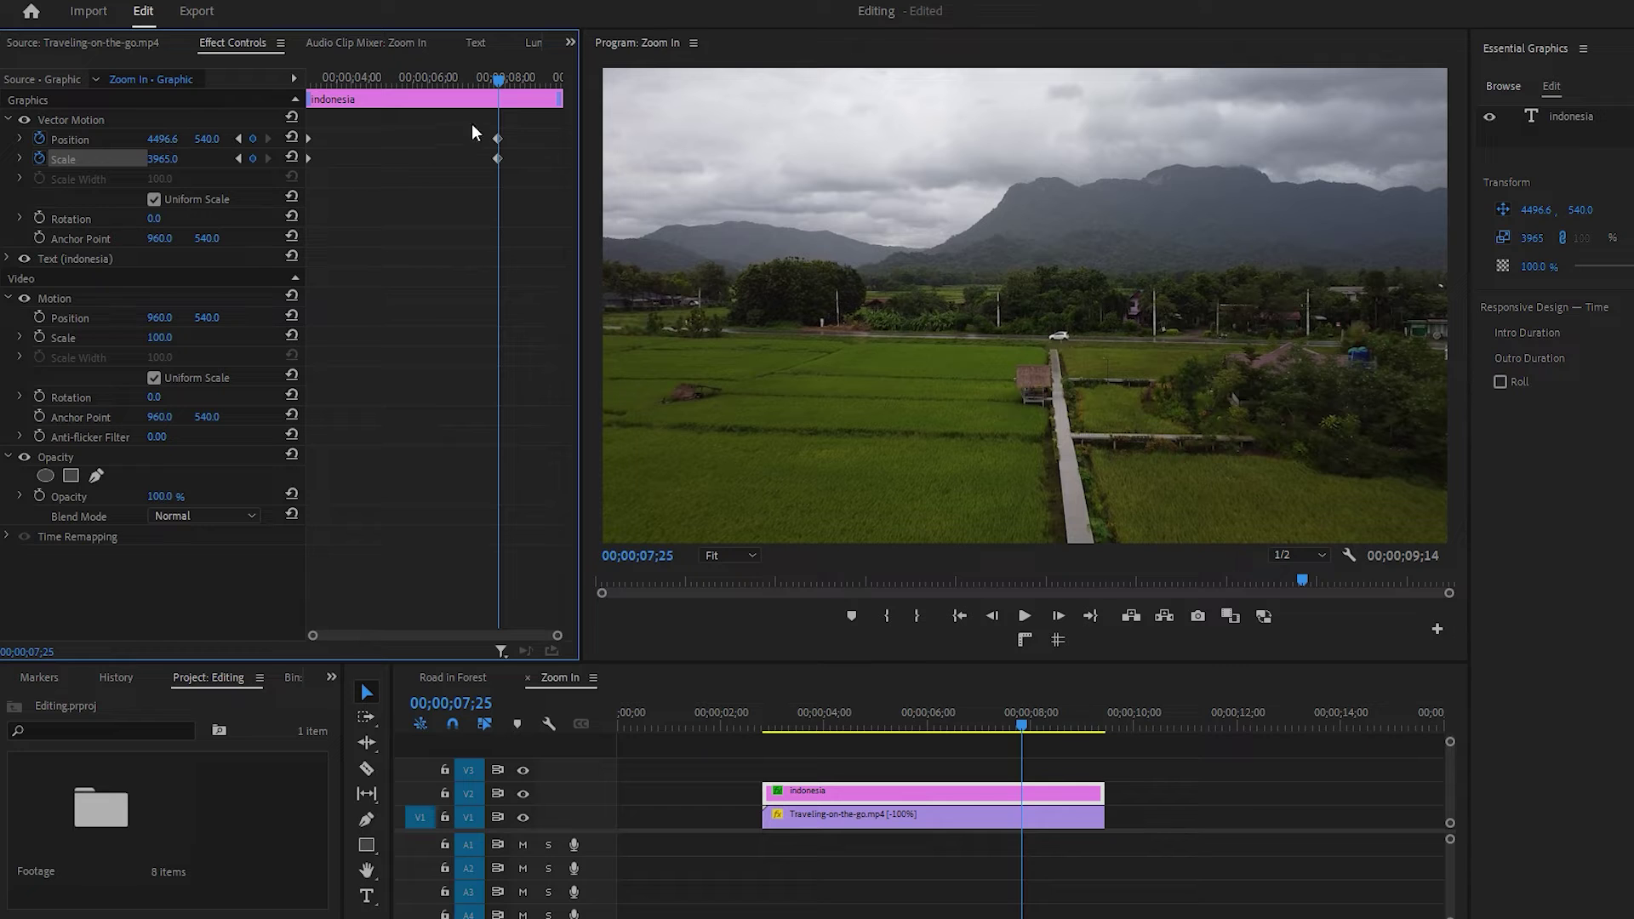
{"action": "left_click_drag", "start_coordinate": [498, 78], "coordinate": [309, 82]}
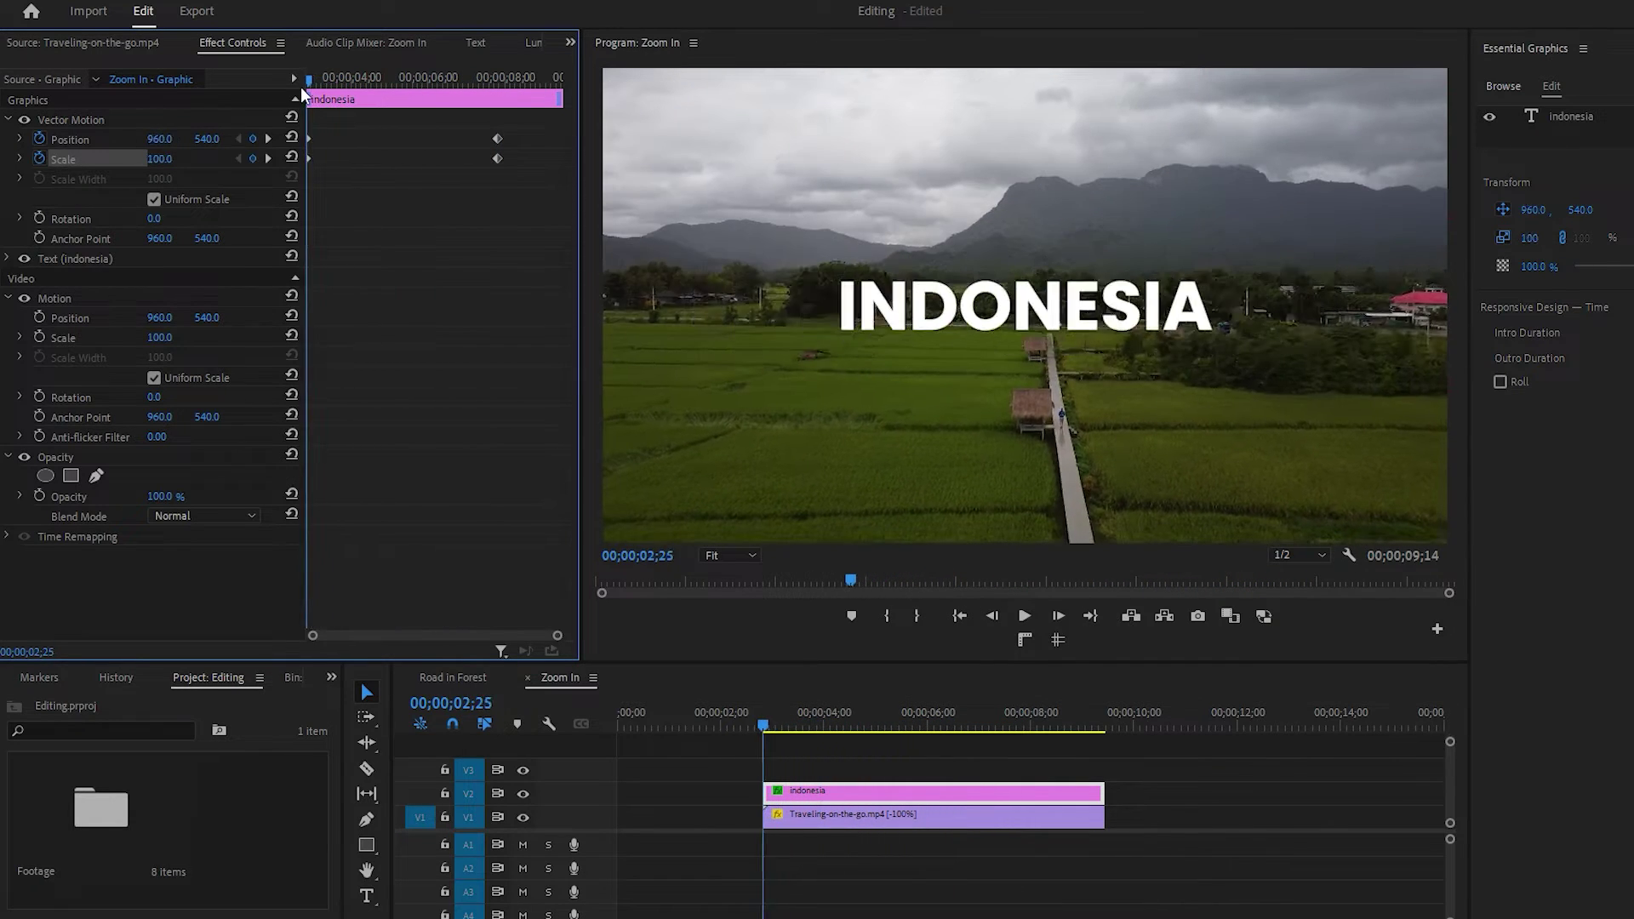
{"action": "key", "text": "space"}
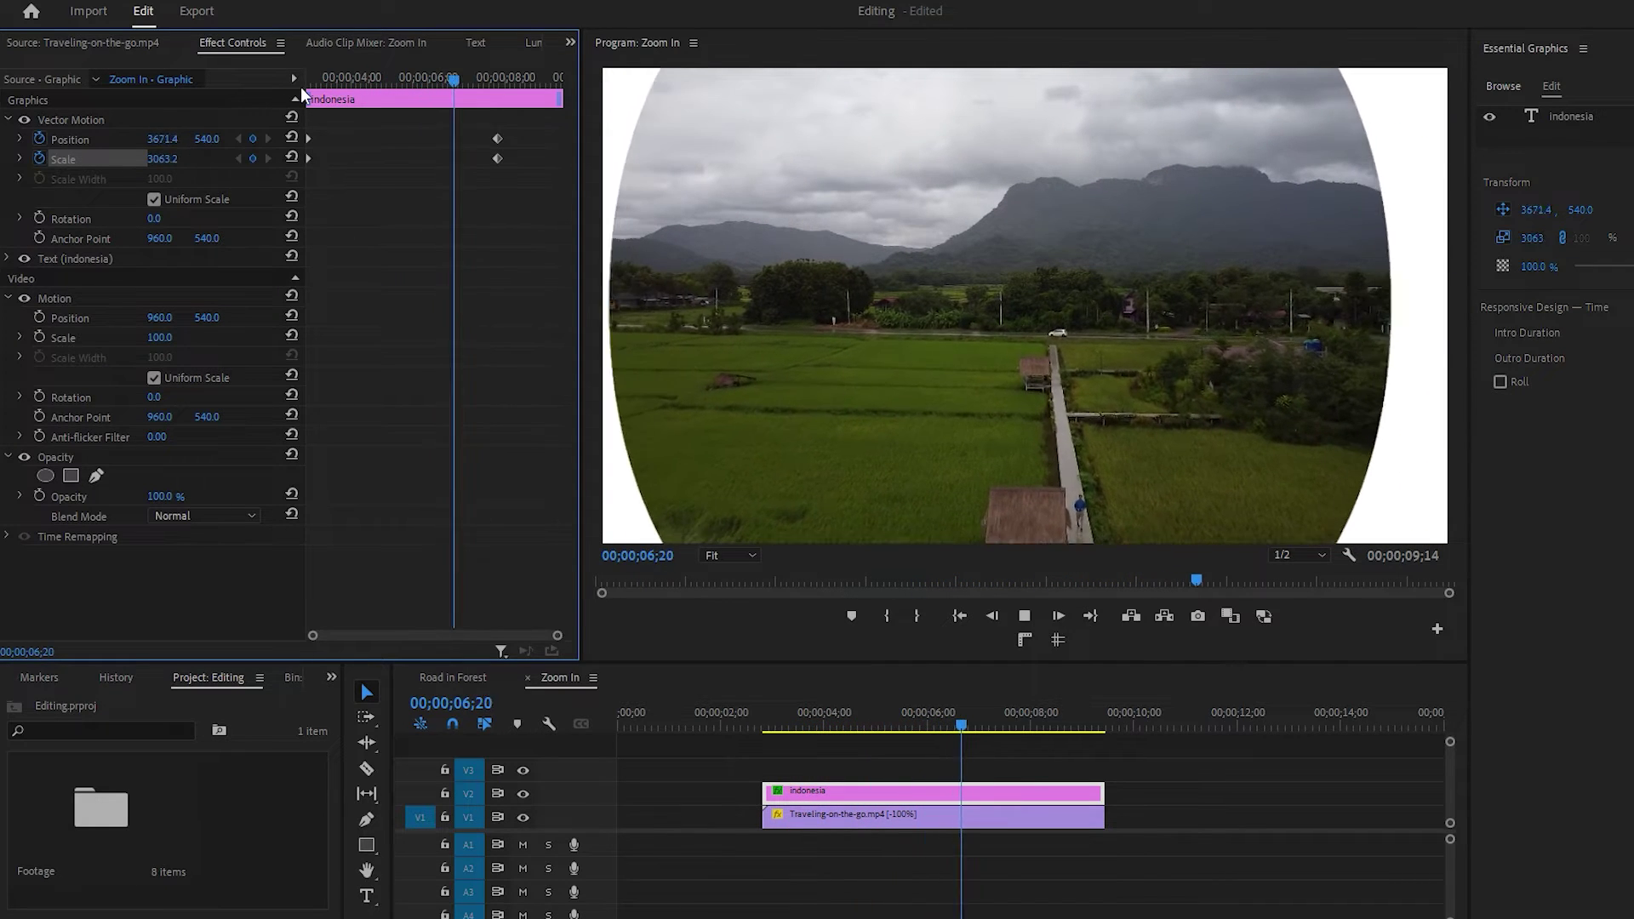
{"action": "key", "text": "space"}
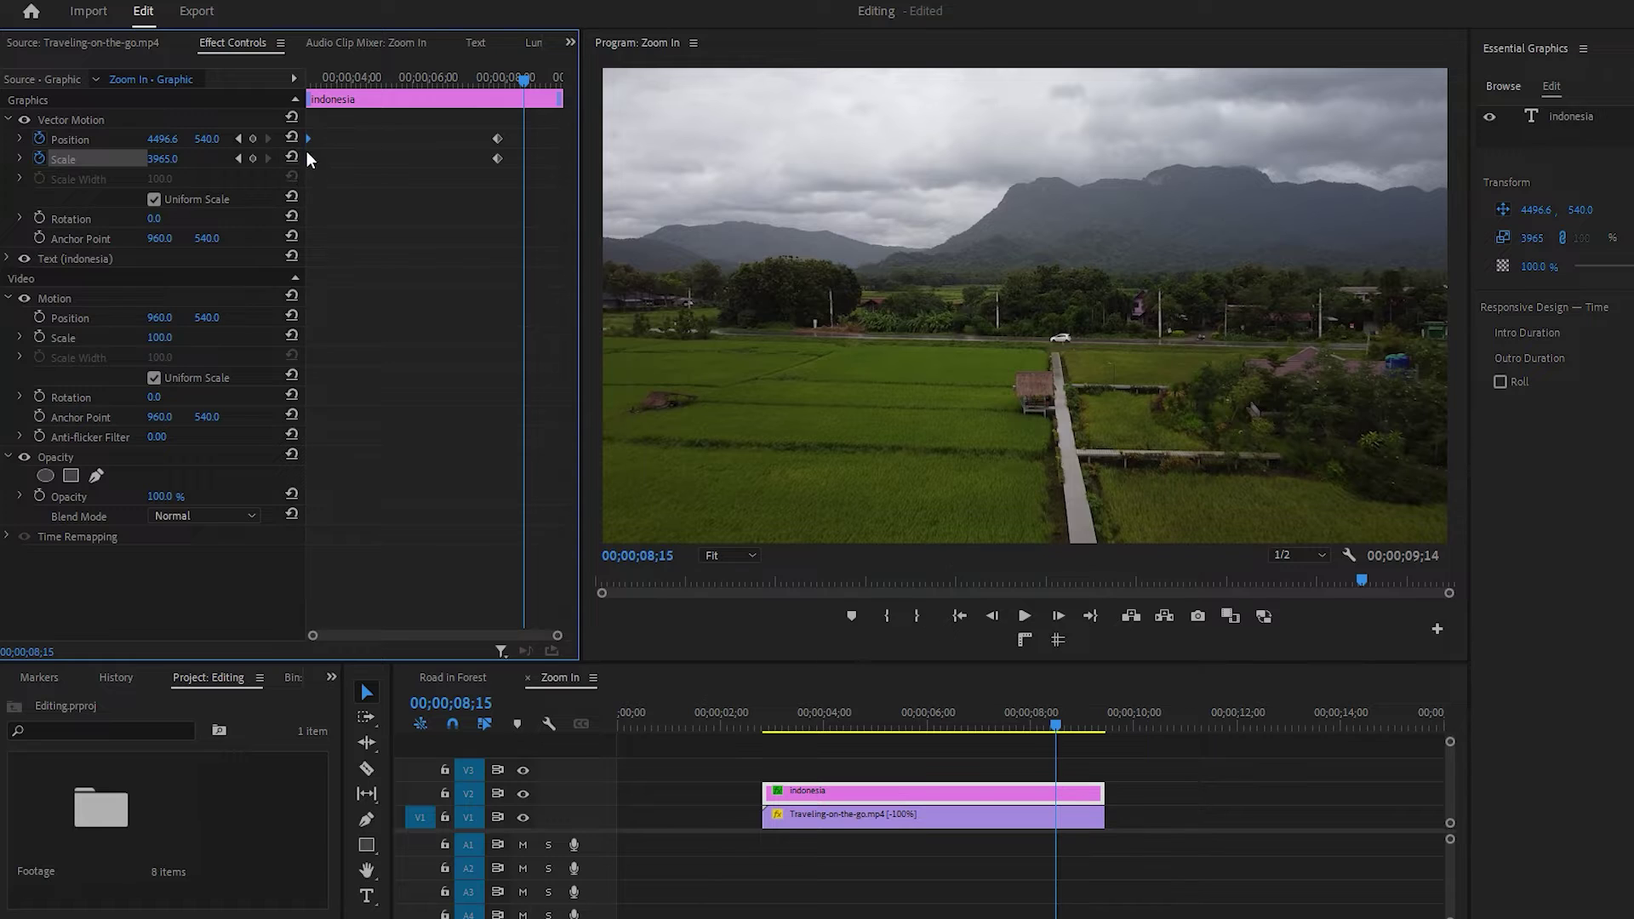
Step: Apply Ease Out to the starting Position and Scale keyframes
{"action": "right_click", "coordinate": [313, 146]}
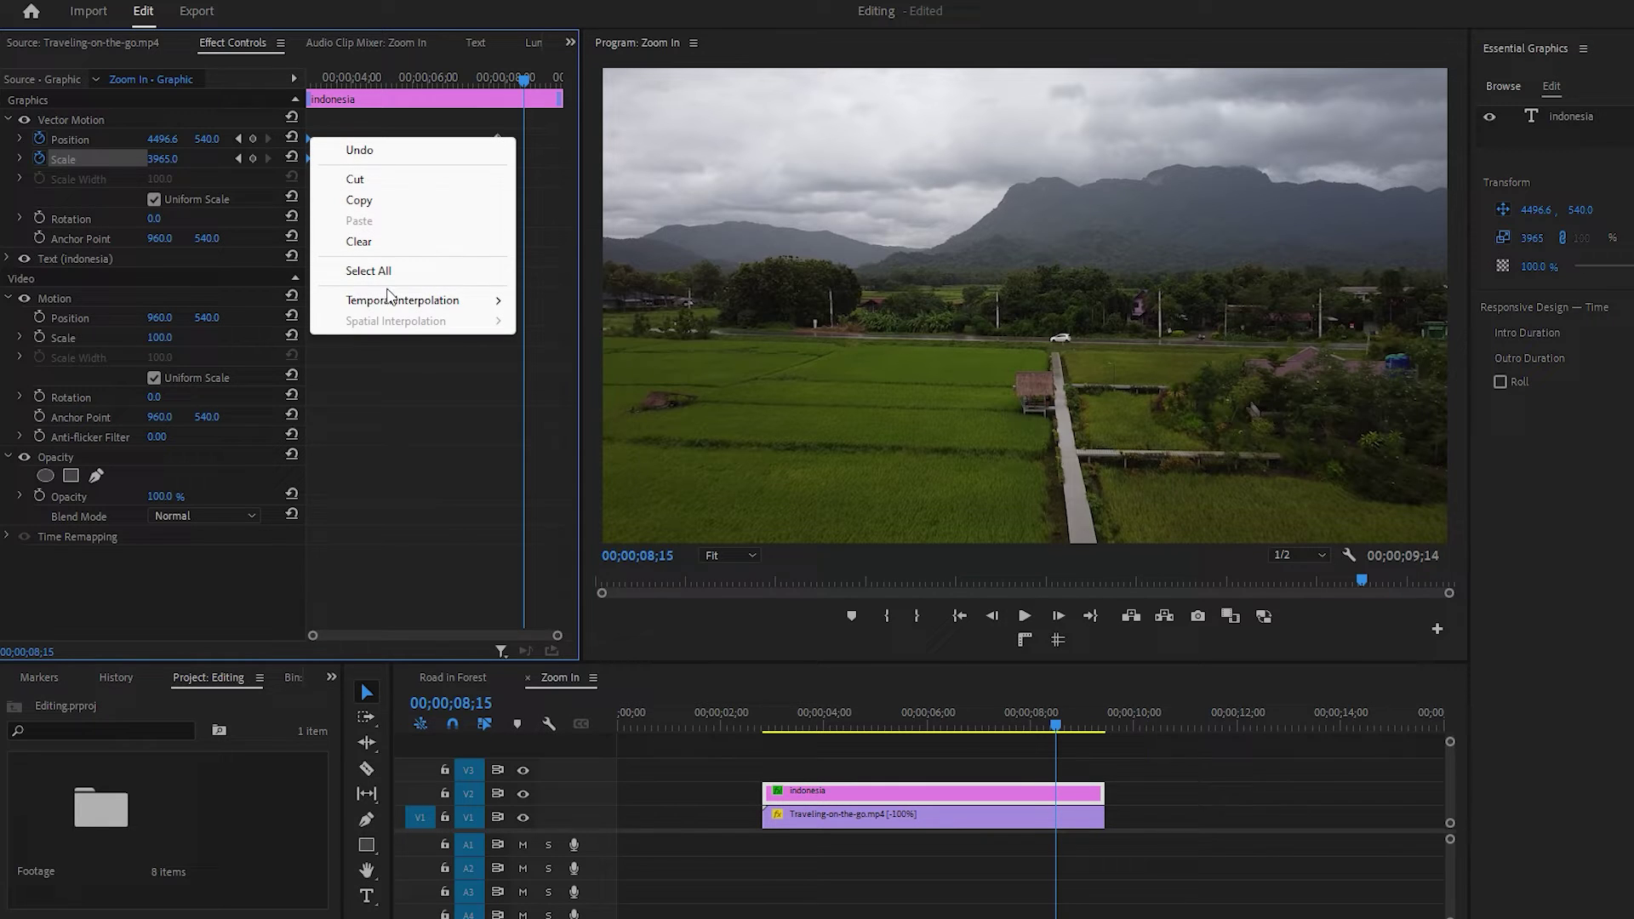
{"action": "mouse_move", "coordinate": [398, 305]}
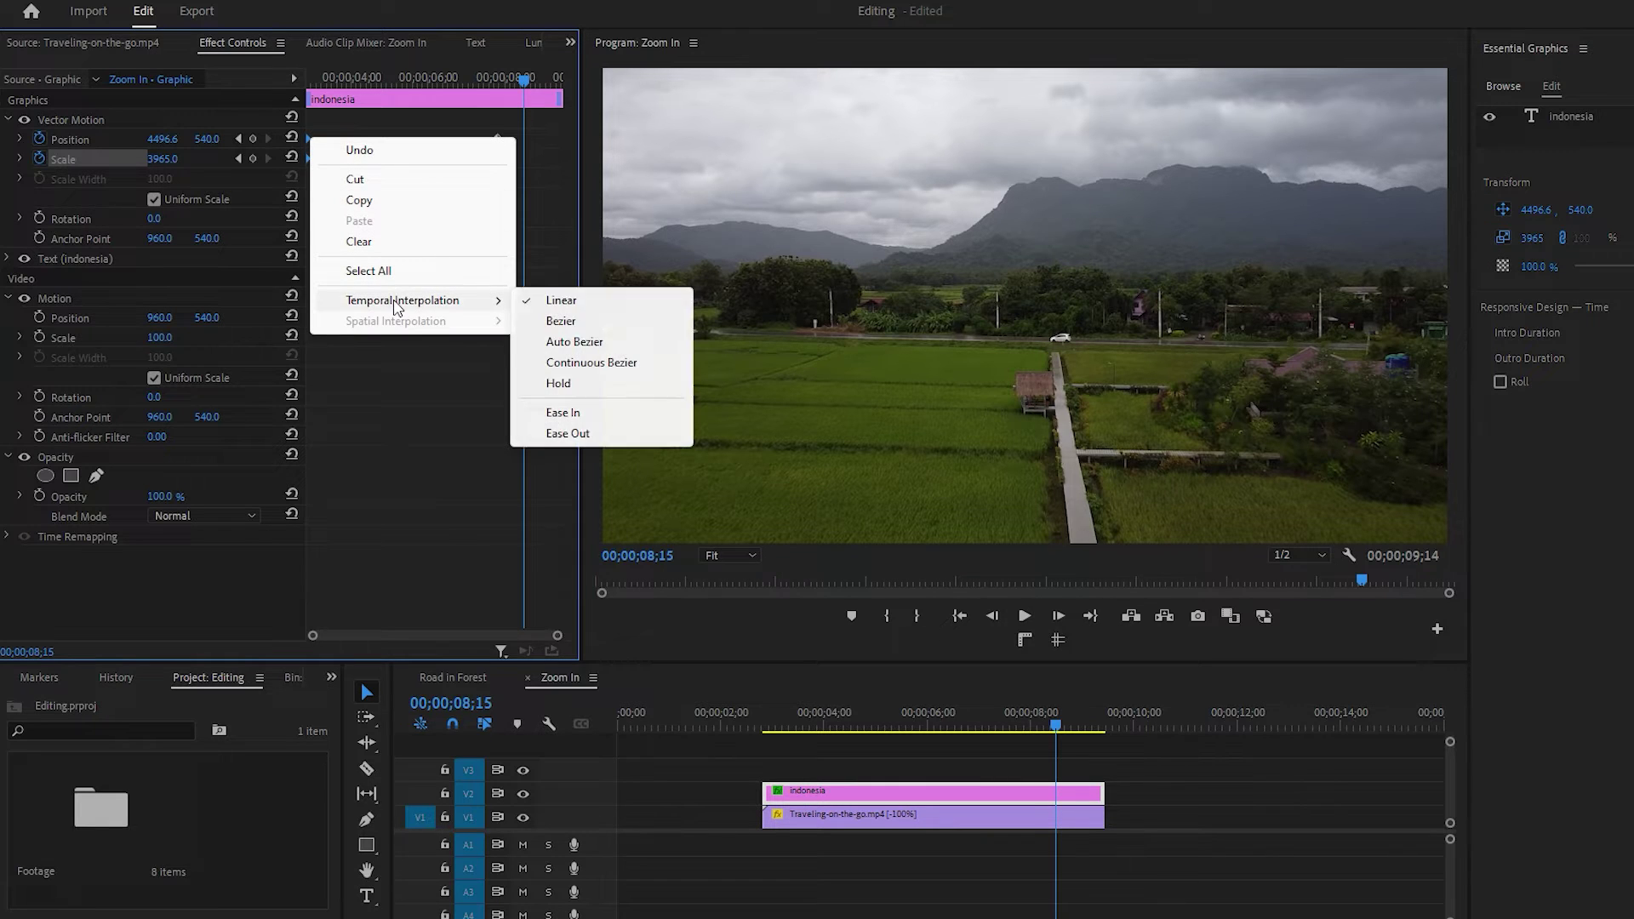
{"action": "left_click", "coordinate": [619, 434]}
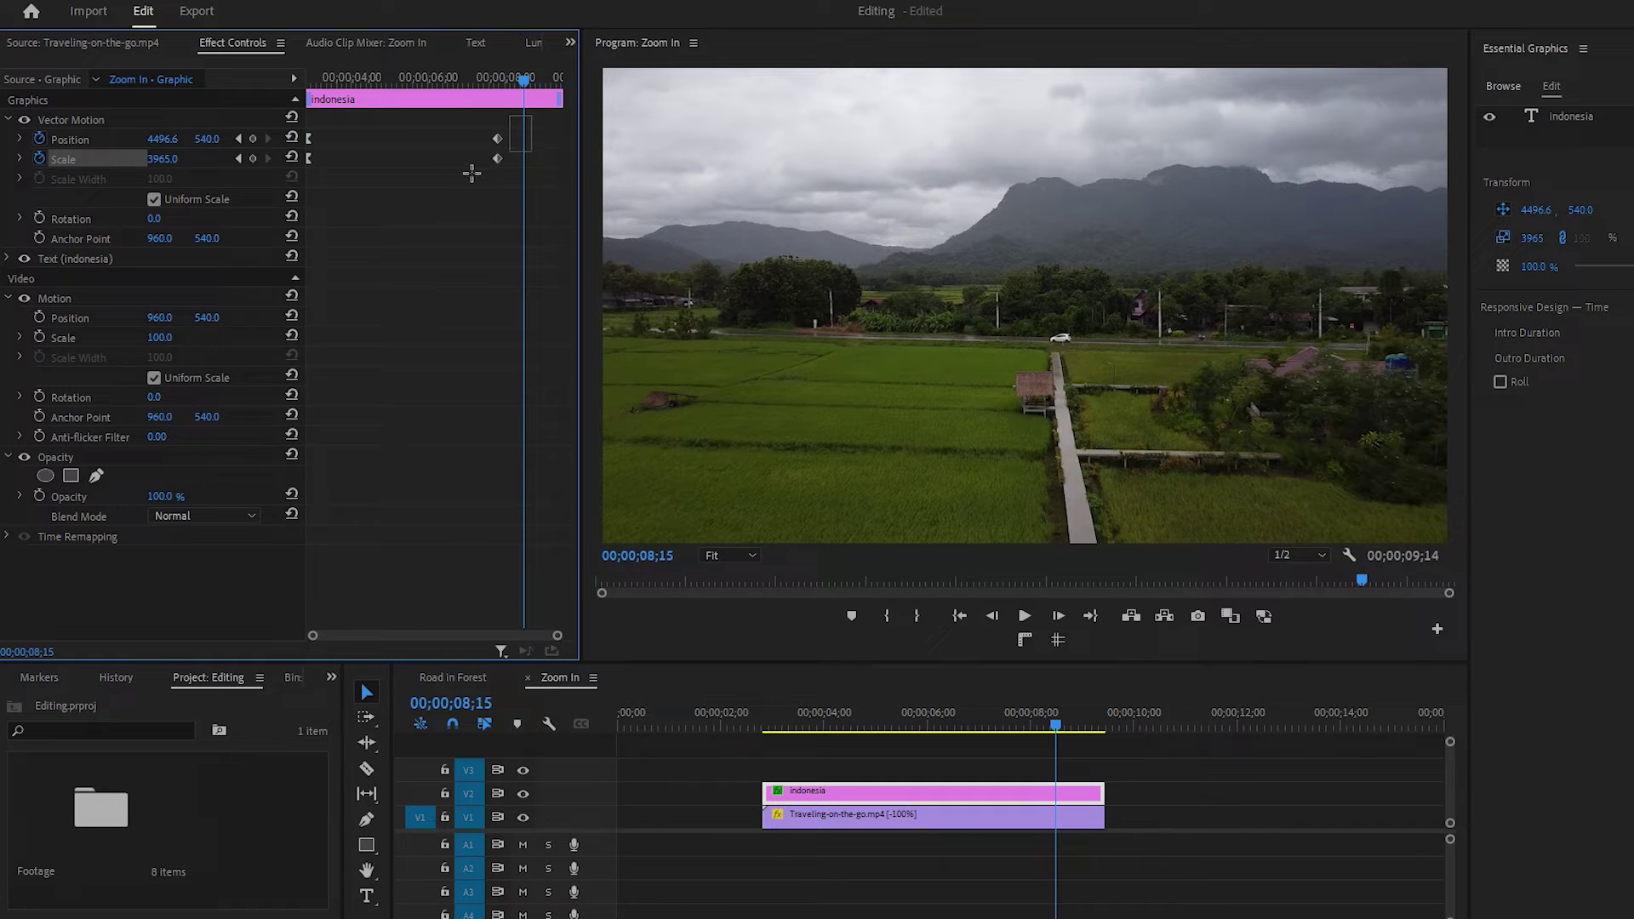
Step: Apply Ease In to the final Position and Scale keyframes at 00;00;07;25
{"action": "left_click_drag", "start_coordinate": [533, 117], "coordinate": [460, 184]}
{"action": "right_click", "coordinate": [499, 142]}
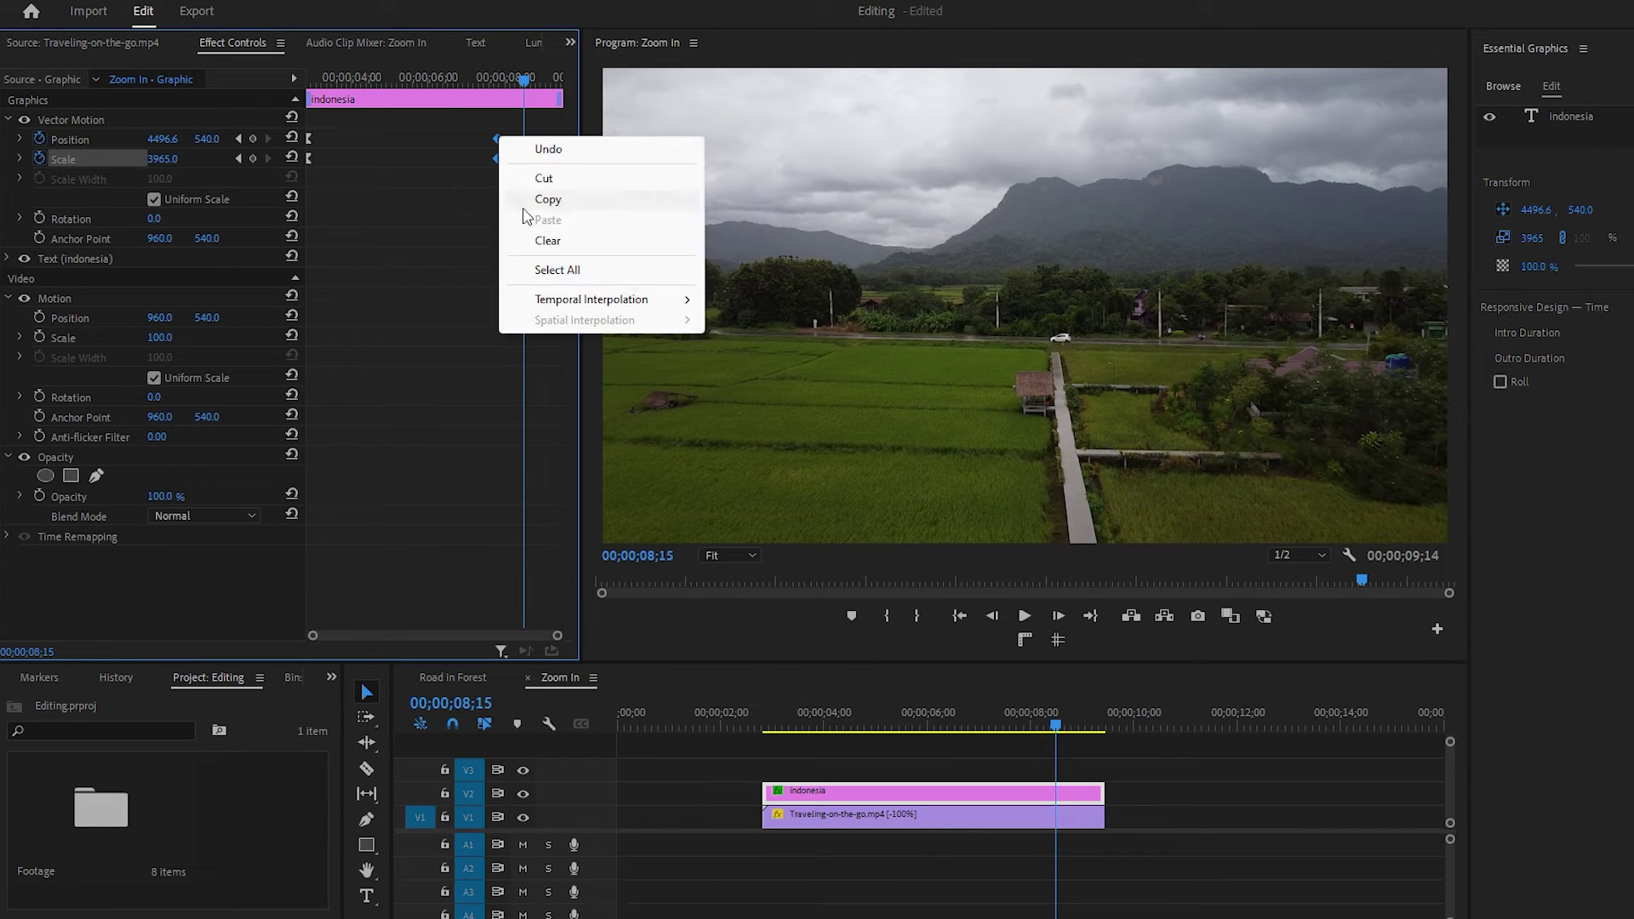
{"action": "mouse_move", "coordinate": [545, 303]}
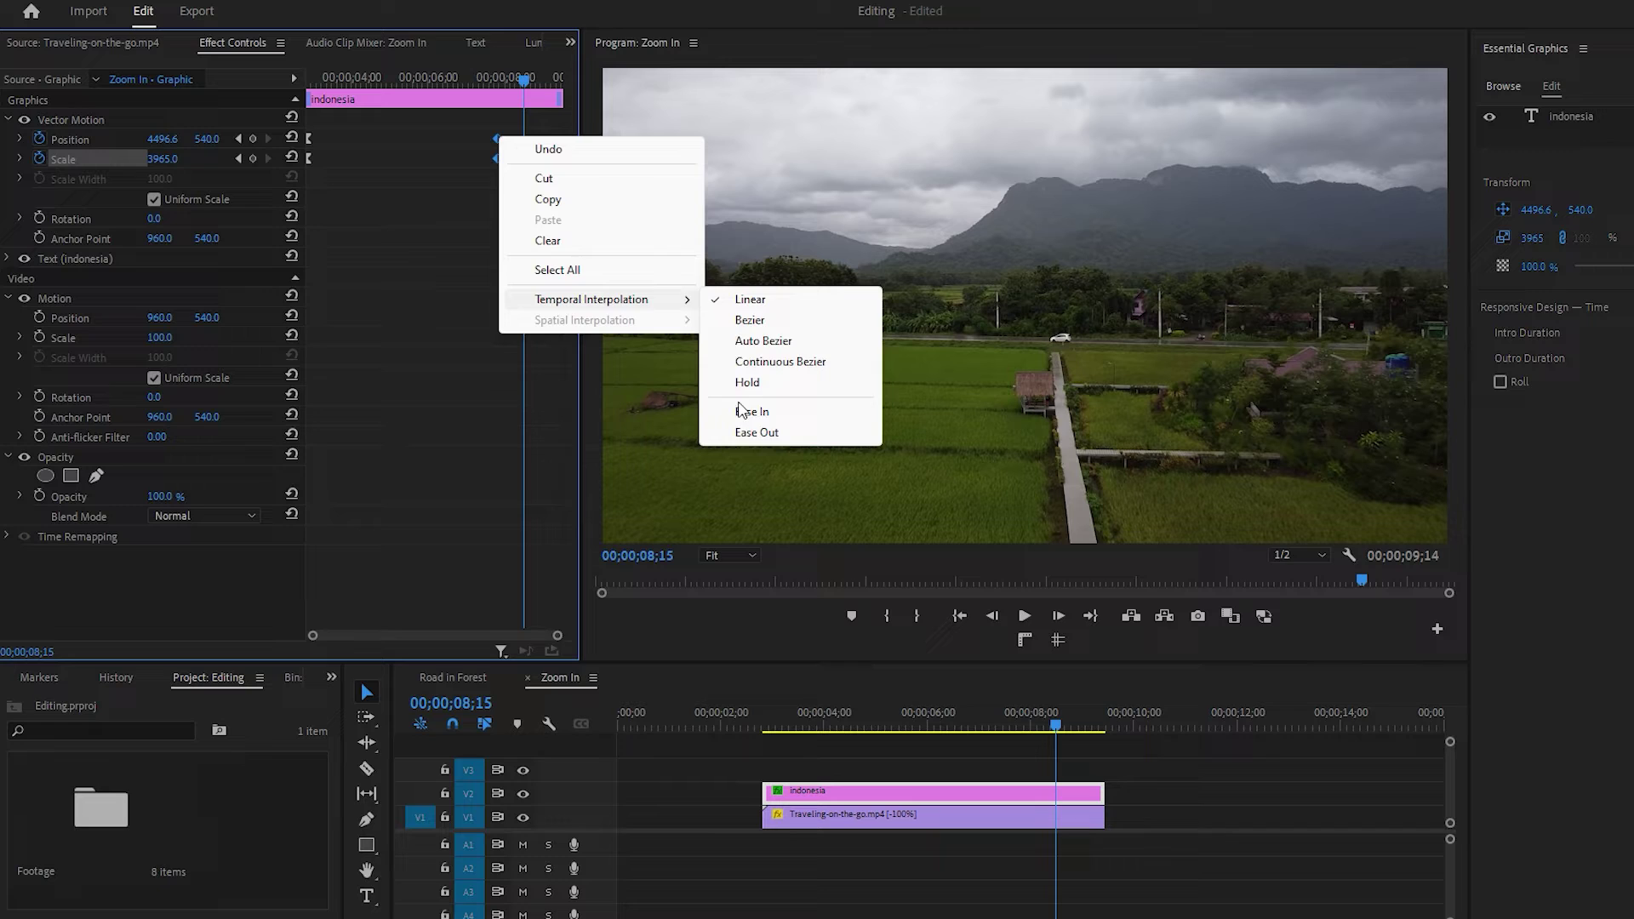
{"action": "left_click", "coordinate": [749, 412]}
Step: Maximize Effect Controls and expand taller Position and Scale speed graphs
{"action": "key", "text": "grave"}
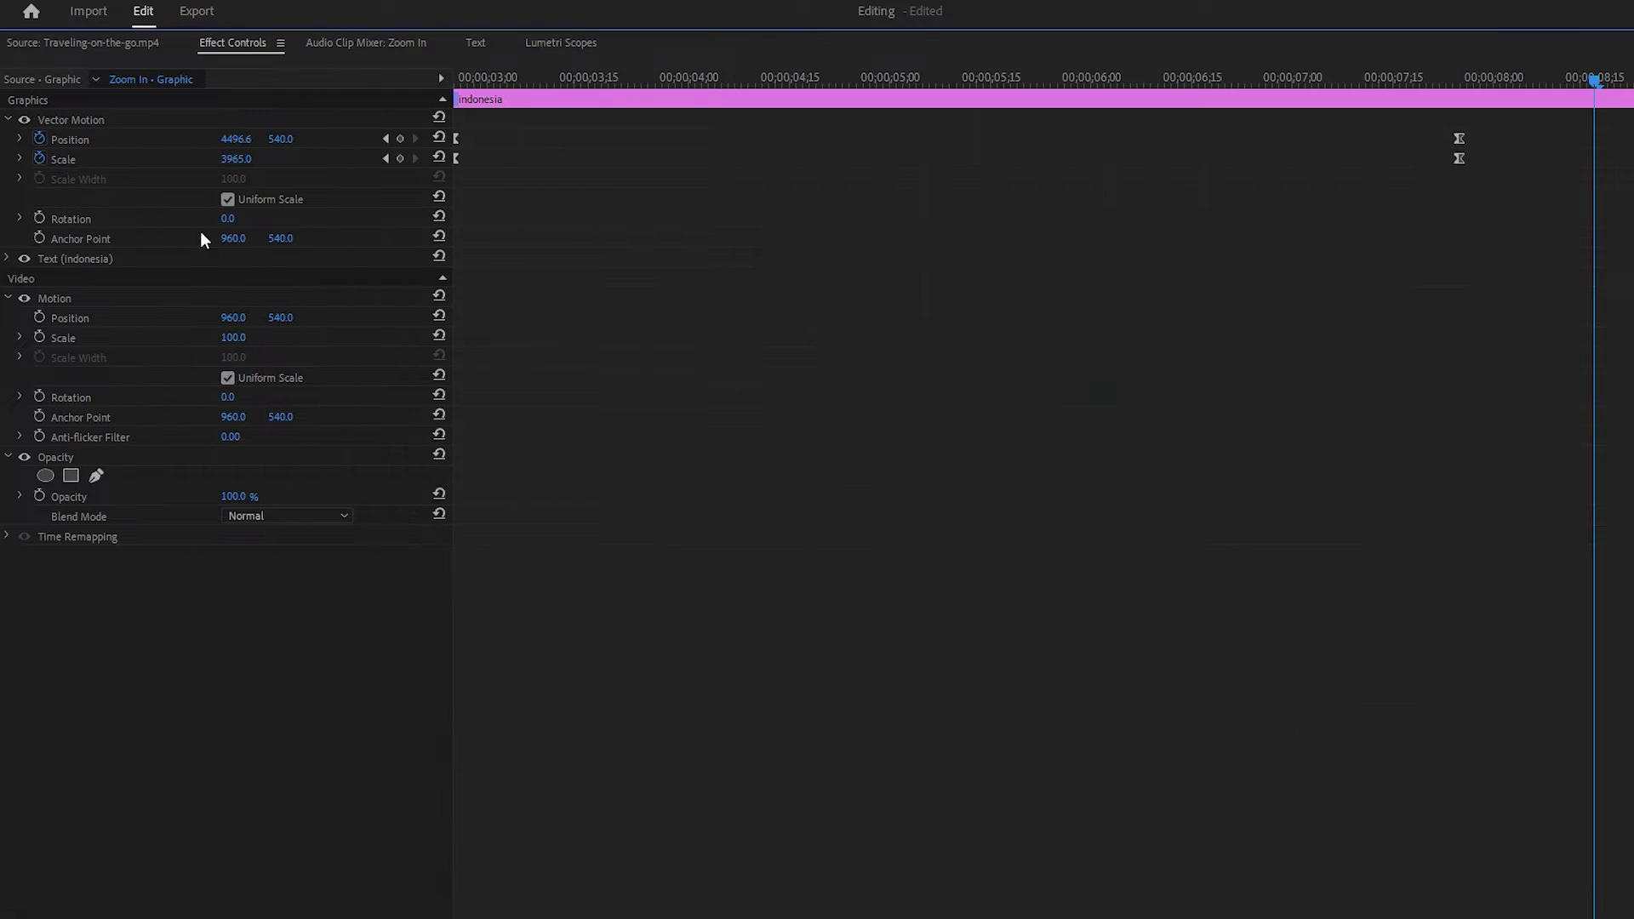
{"action": "left_click", "coordinate": [19, 140]}
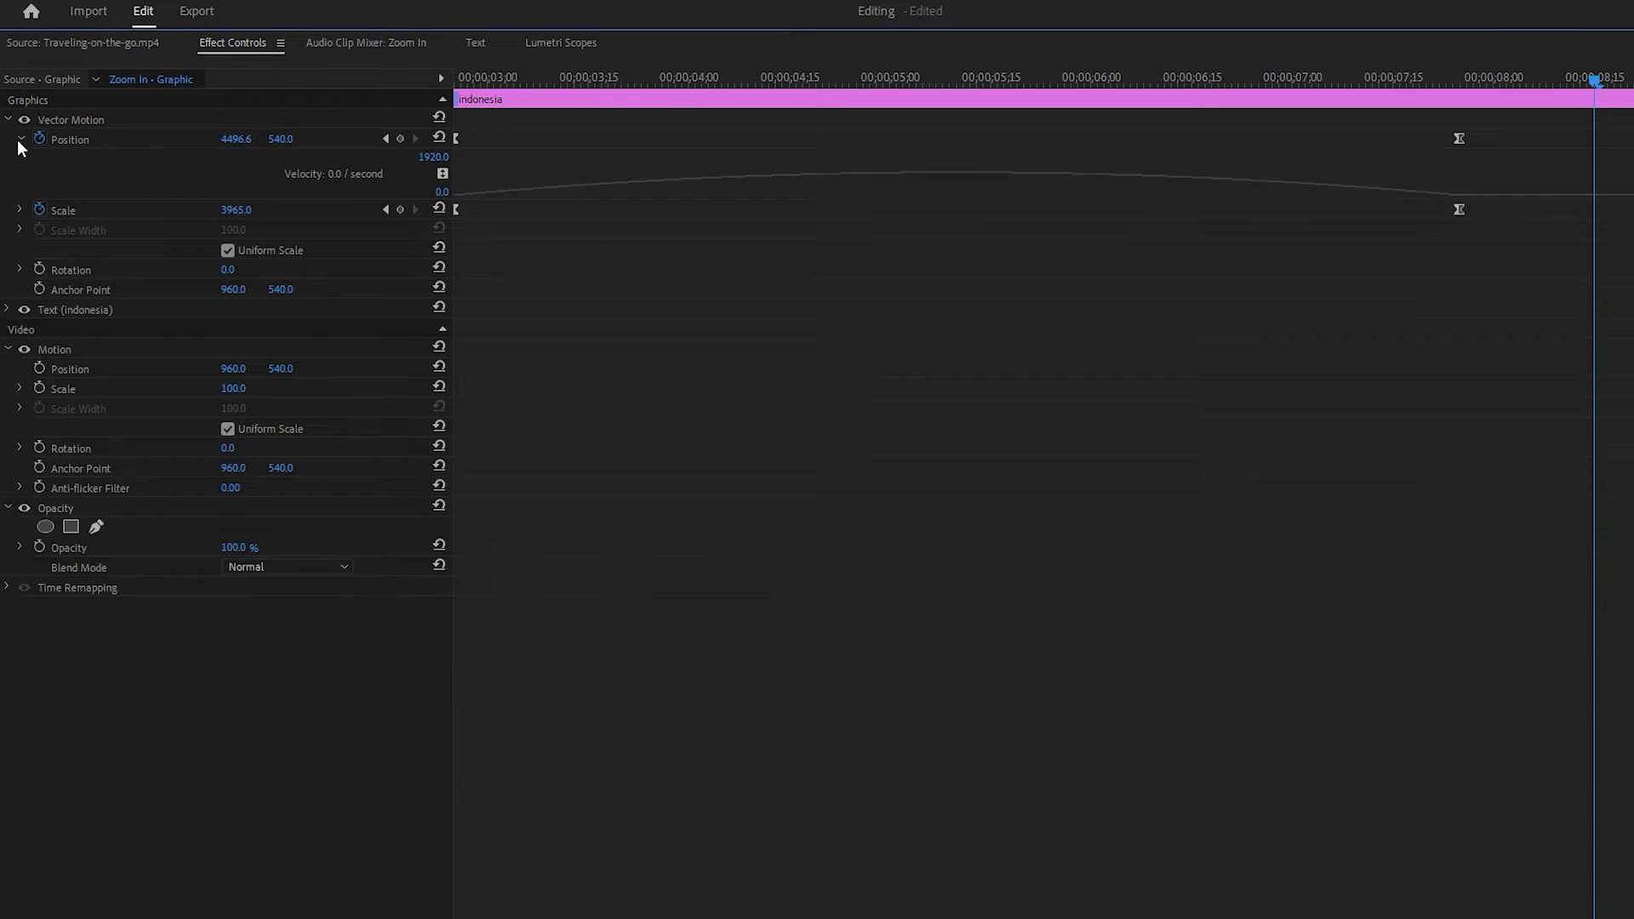
{"action": "left_click", "coordinate": [19, 211]}
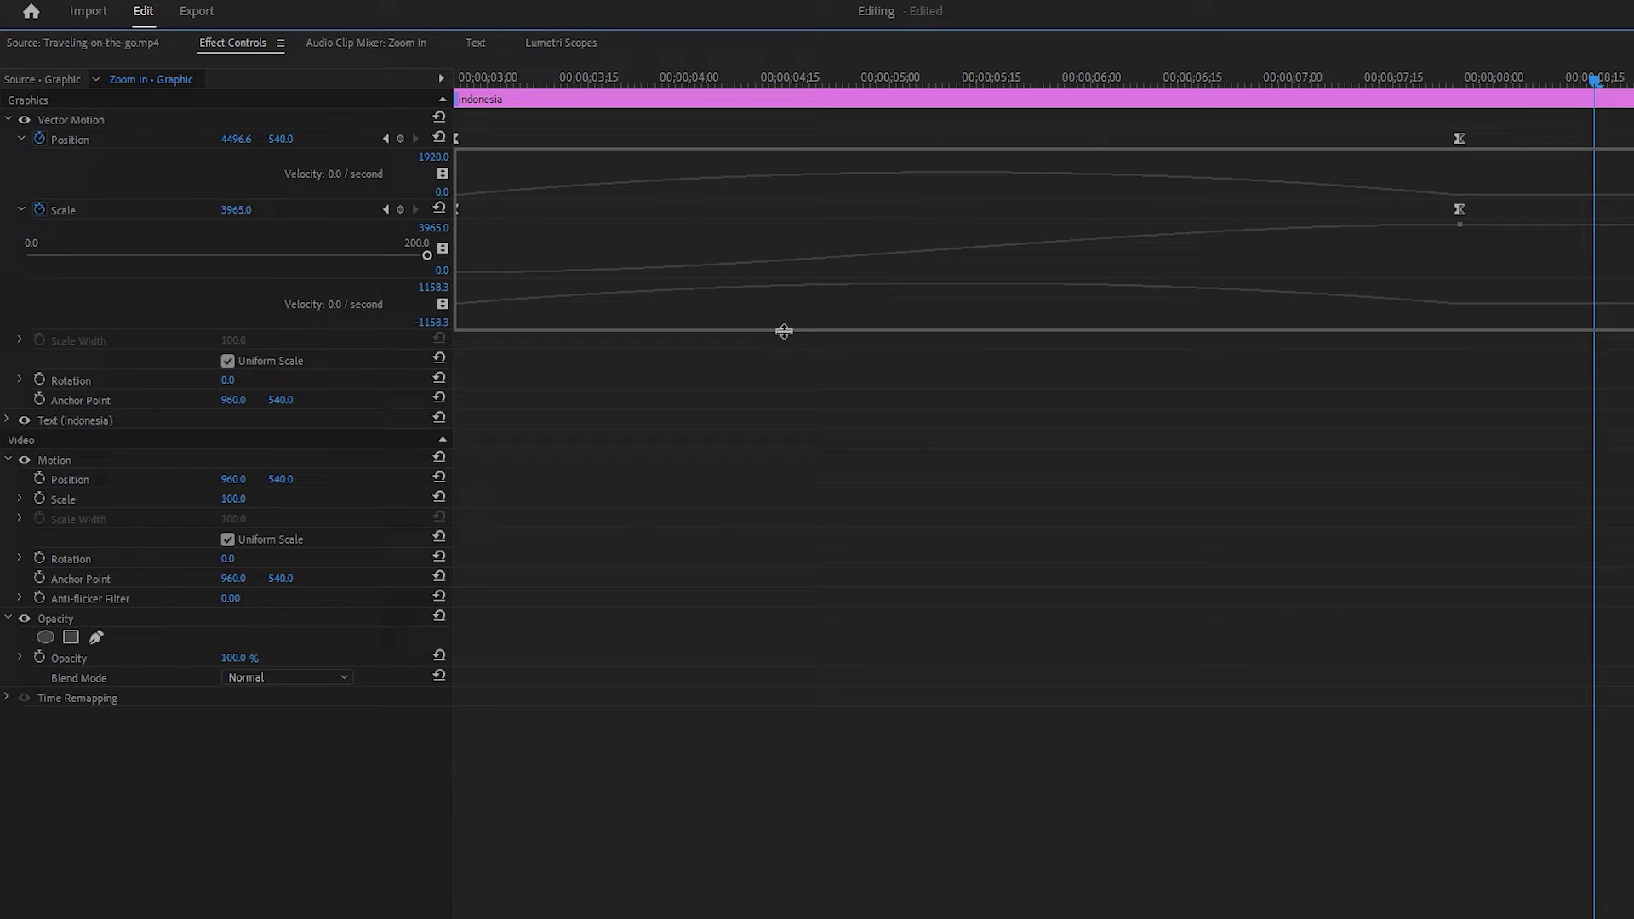
{"action": "left_click_drag", "start_coordinate": [783, 331], "coordinate": [785, 344]}
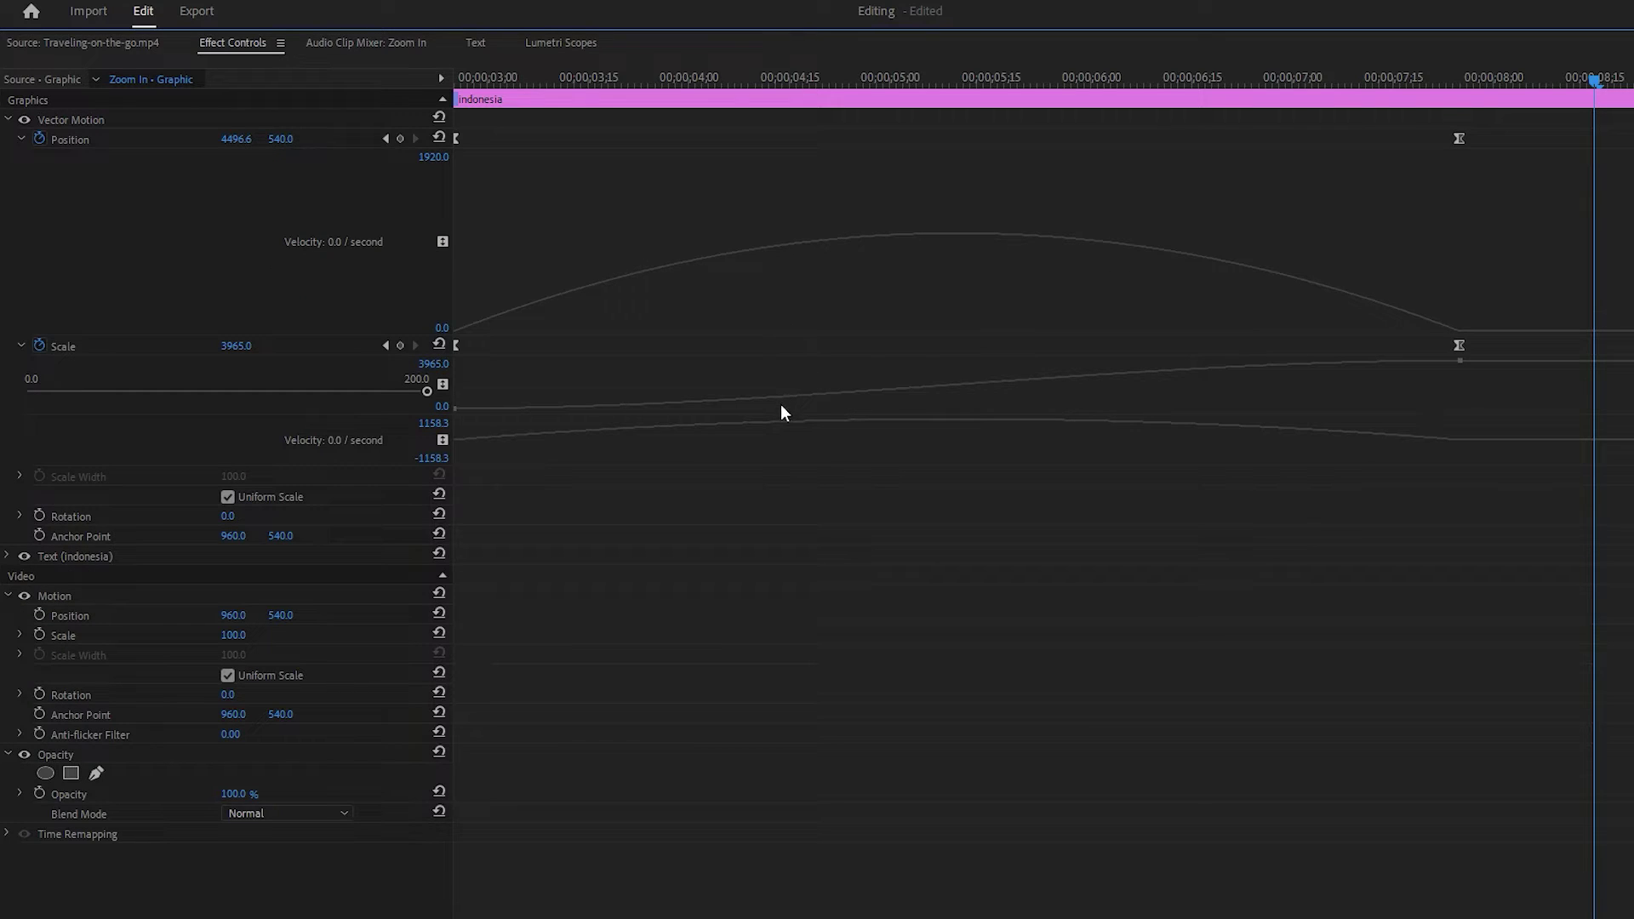
{"action": "left_click_drag", "start_coordinate": [781, 414], "coordinate": [777, 612]}
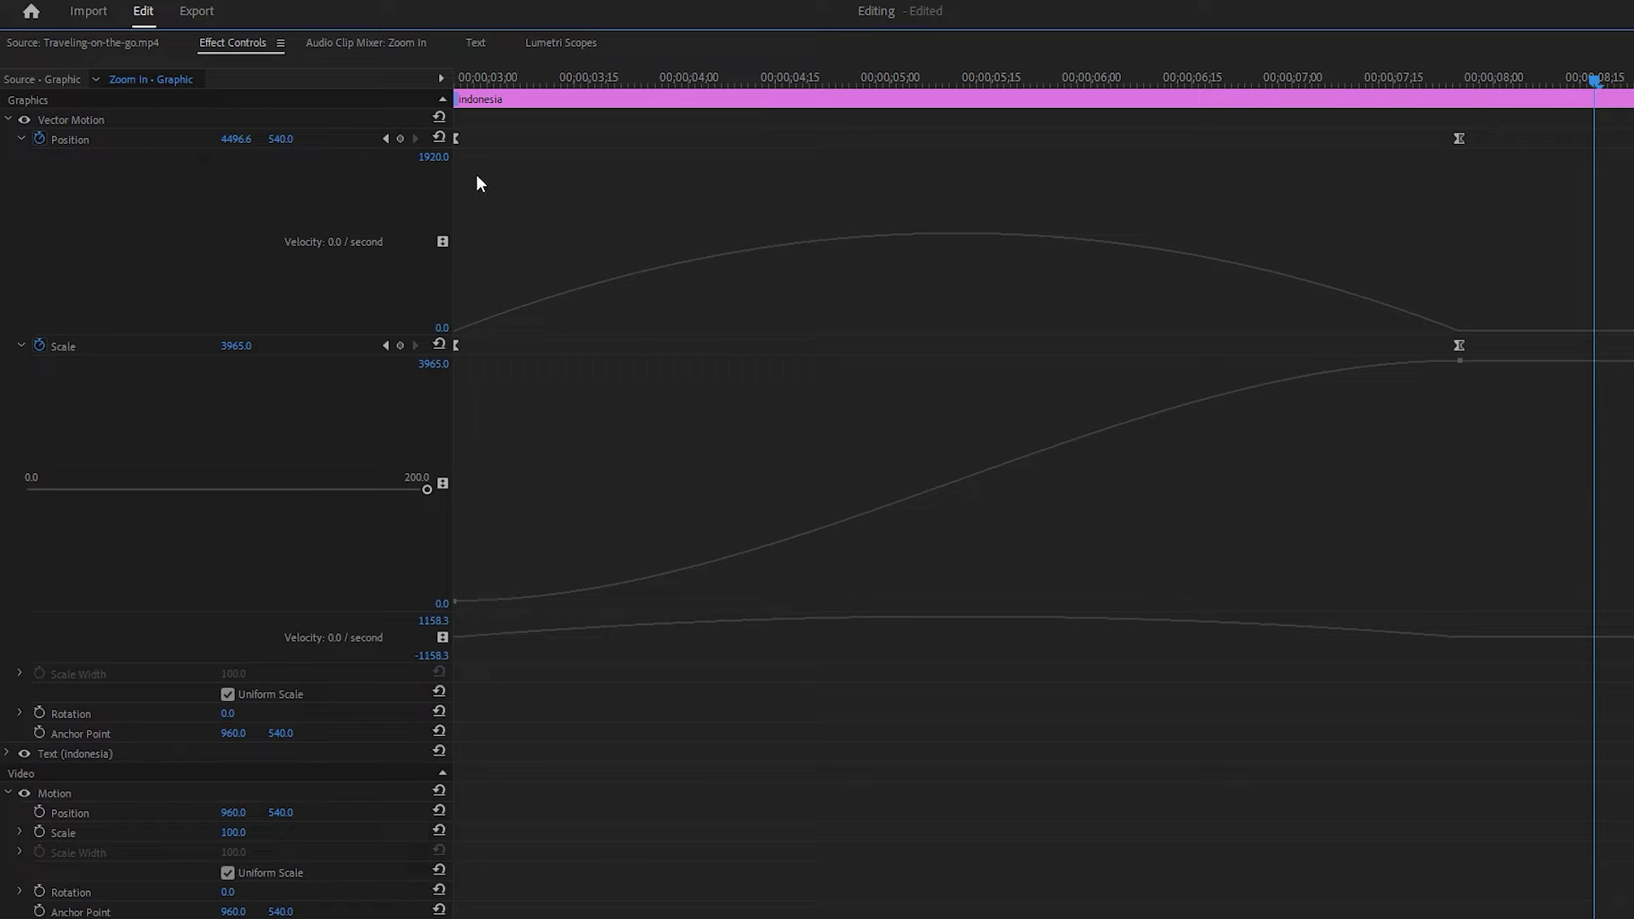
Step: Drag the first Position and Scale Bezier handles right so speed peaks near 7 seconds
{"action": "left_click", "coordinate": [457, 138]}
{"action": "left_click_drag", "start_coordinate": [622, 334], "coordinate": [1058, 380]}
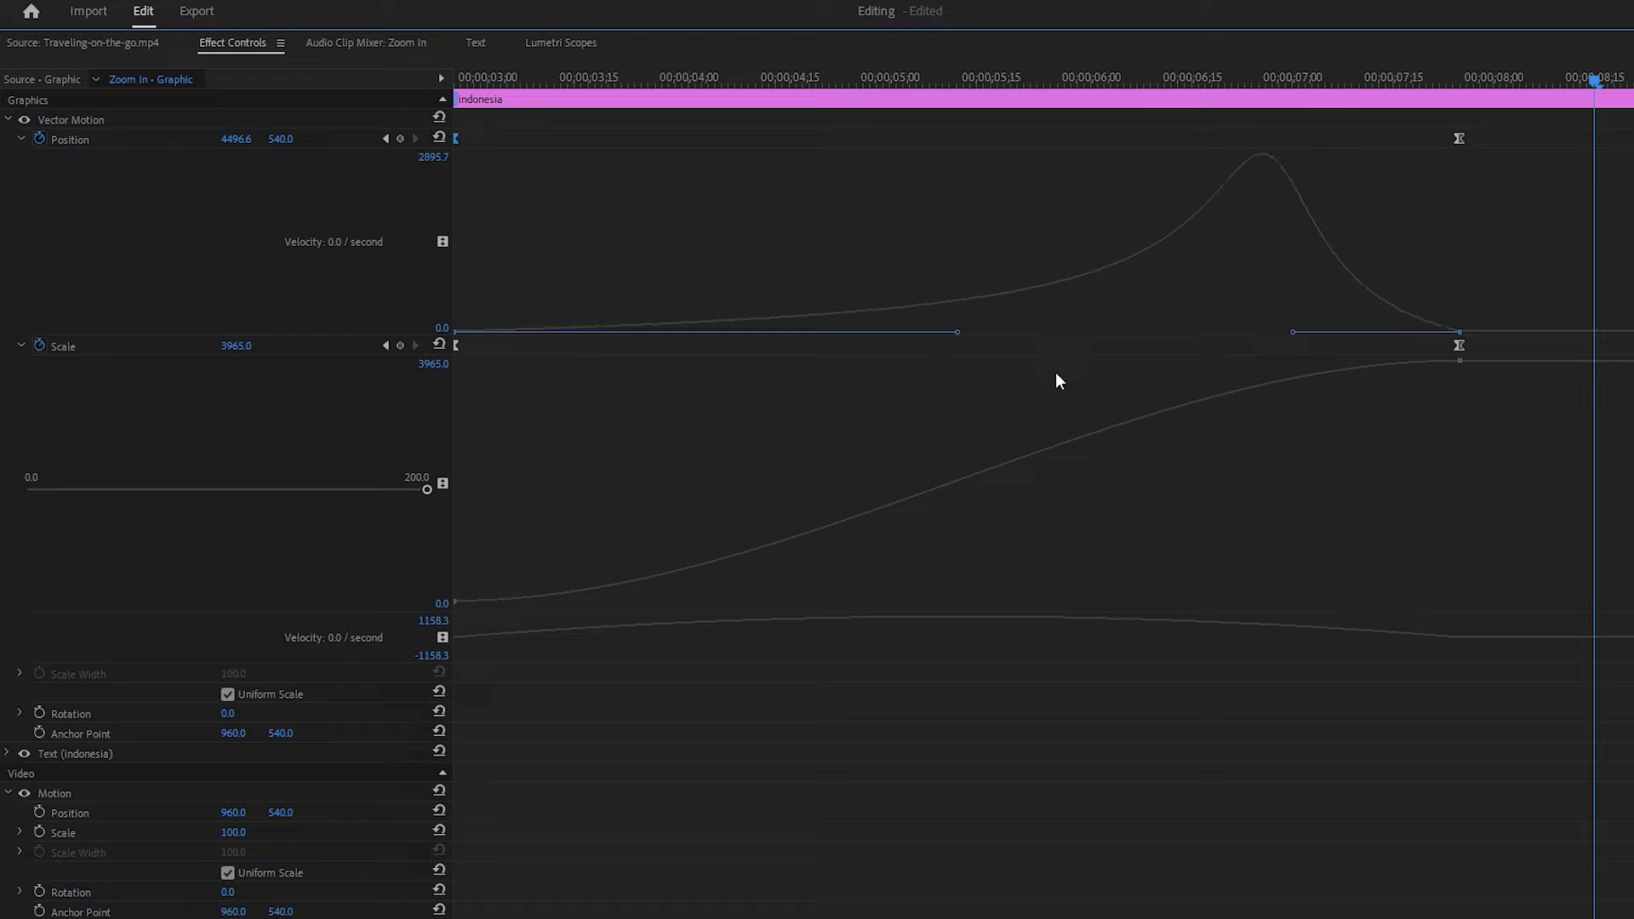
{"action": "left_click", "coordinate": [457, 343]}
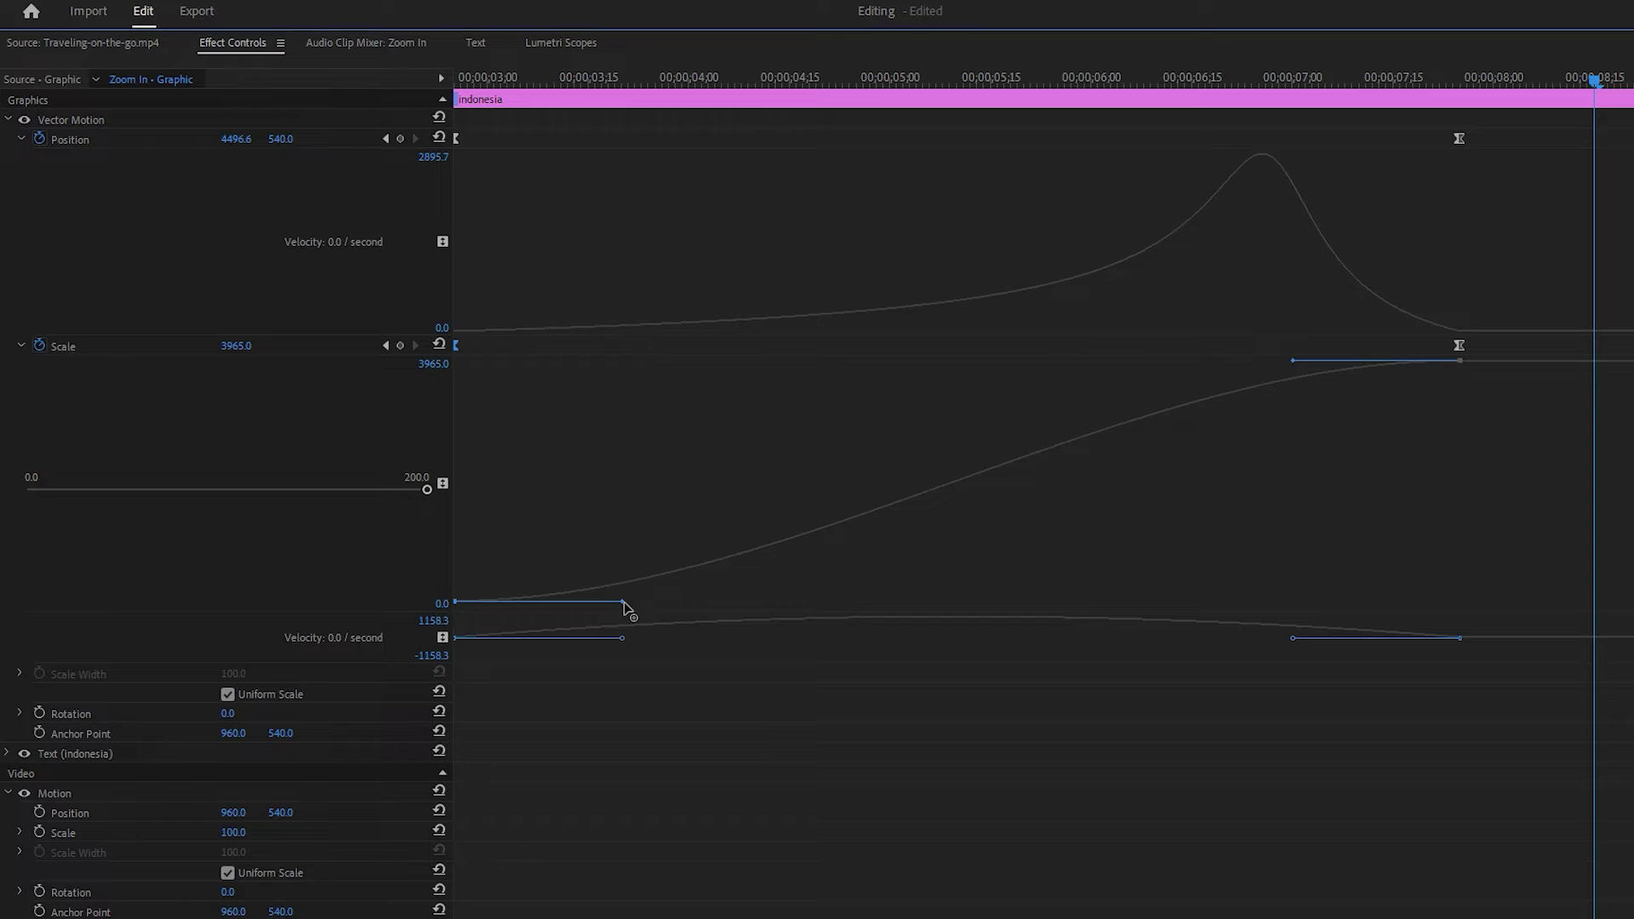
{"action": "left_click_drag", "start_coordinate": [625, 605], "coordinate": [970, 601]}
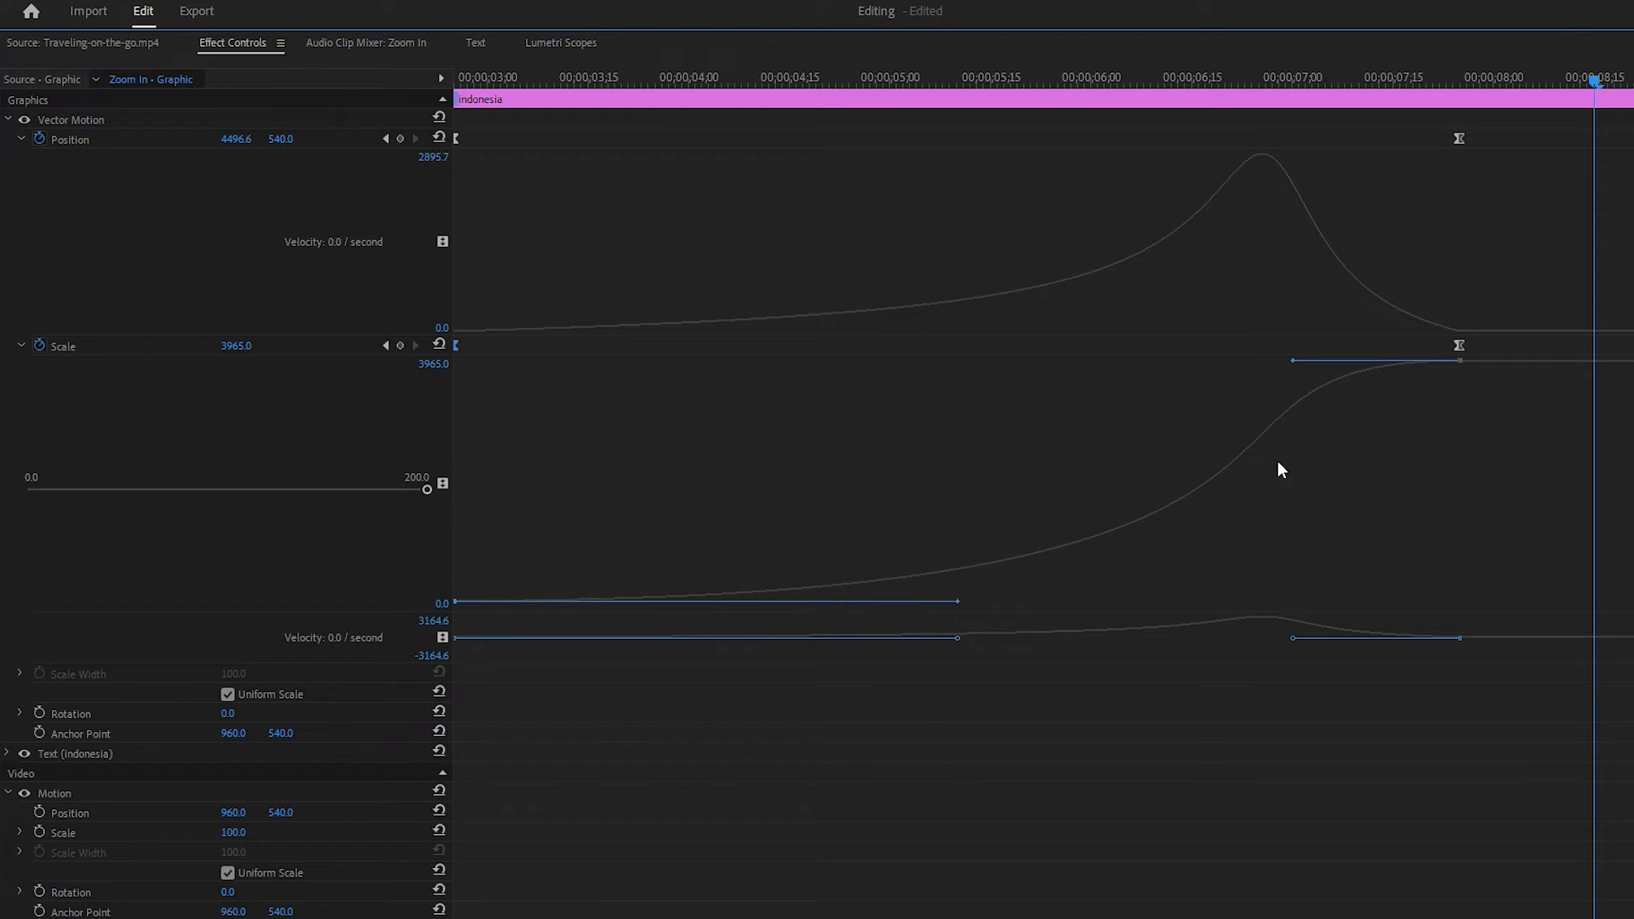
Step: Restore the normal layout and preview the zoom from an early frame
{"action": "key", "text": "grave"}
{"action": "left_click_drag", "start_coordinate": [482, 112], "coordinate": [298, 139]}
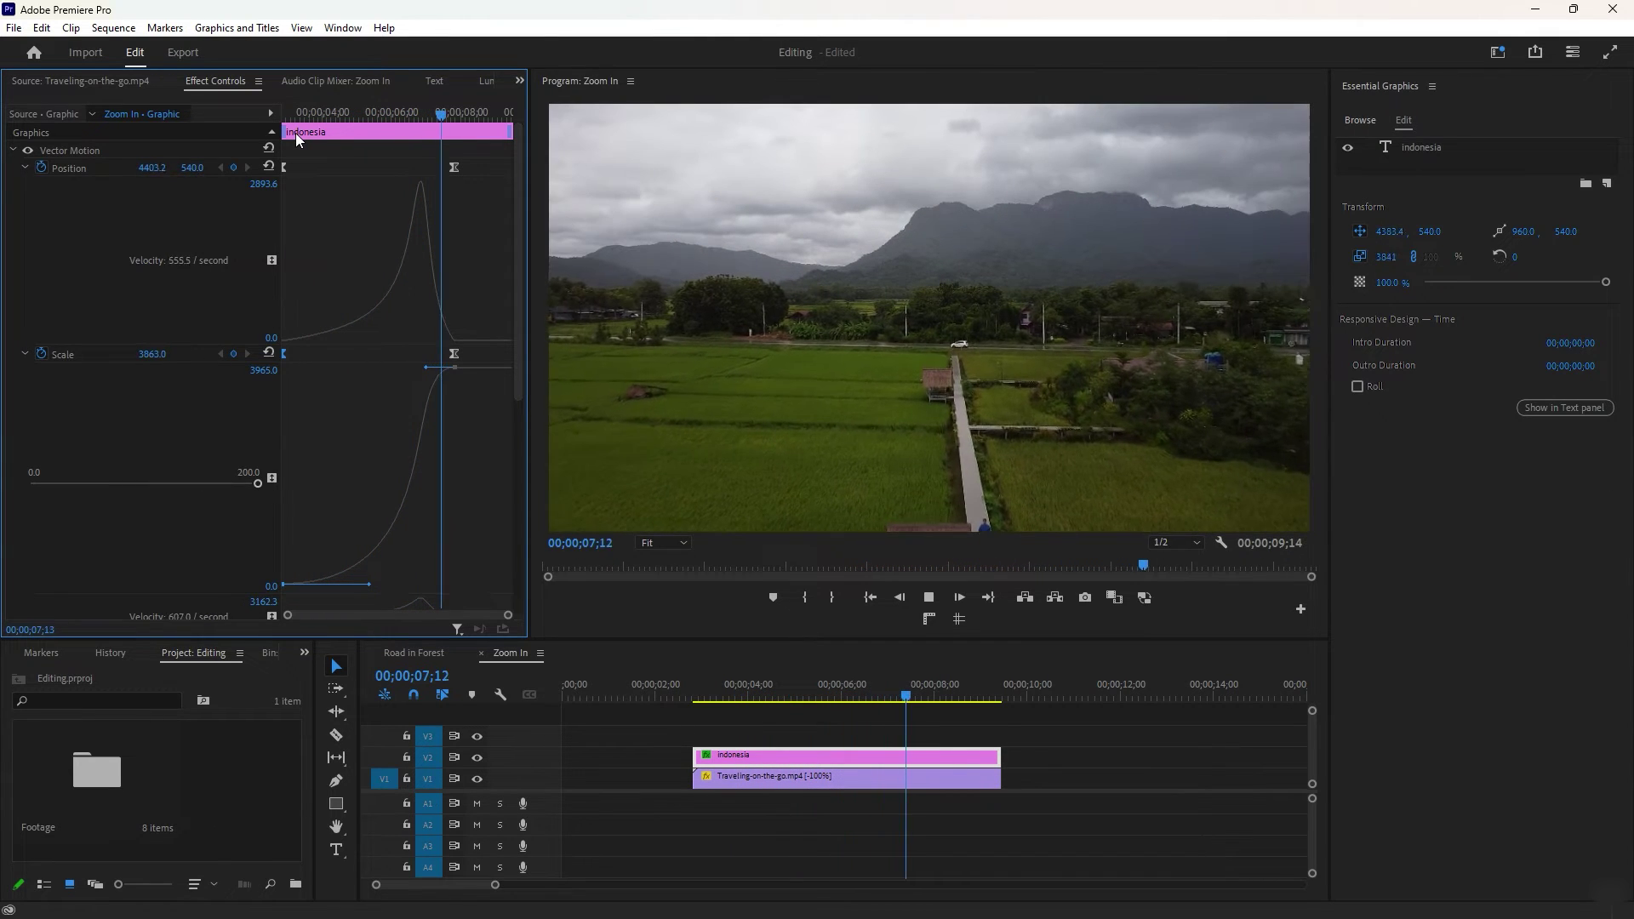
{"action": "key", "text": "space"}
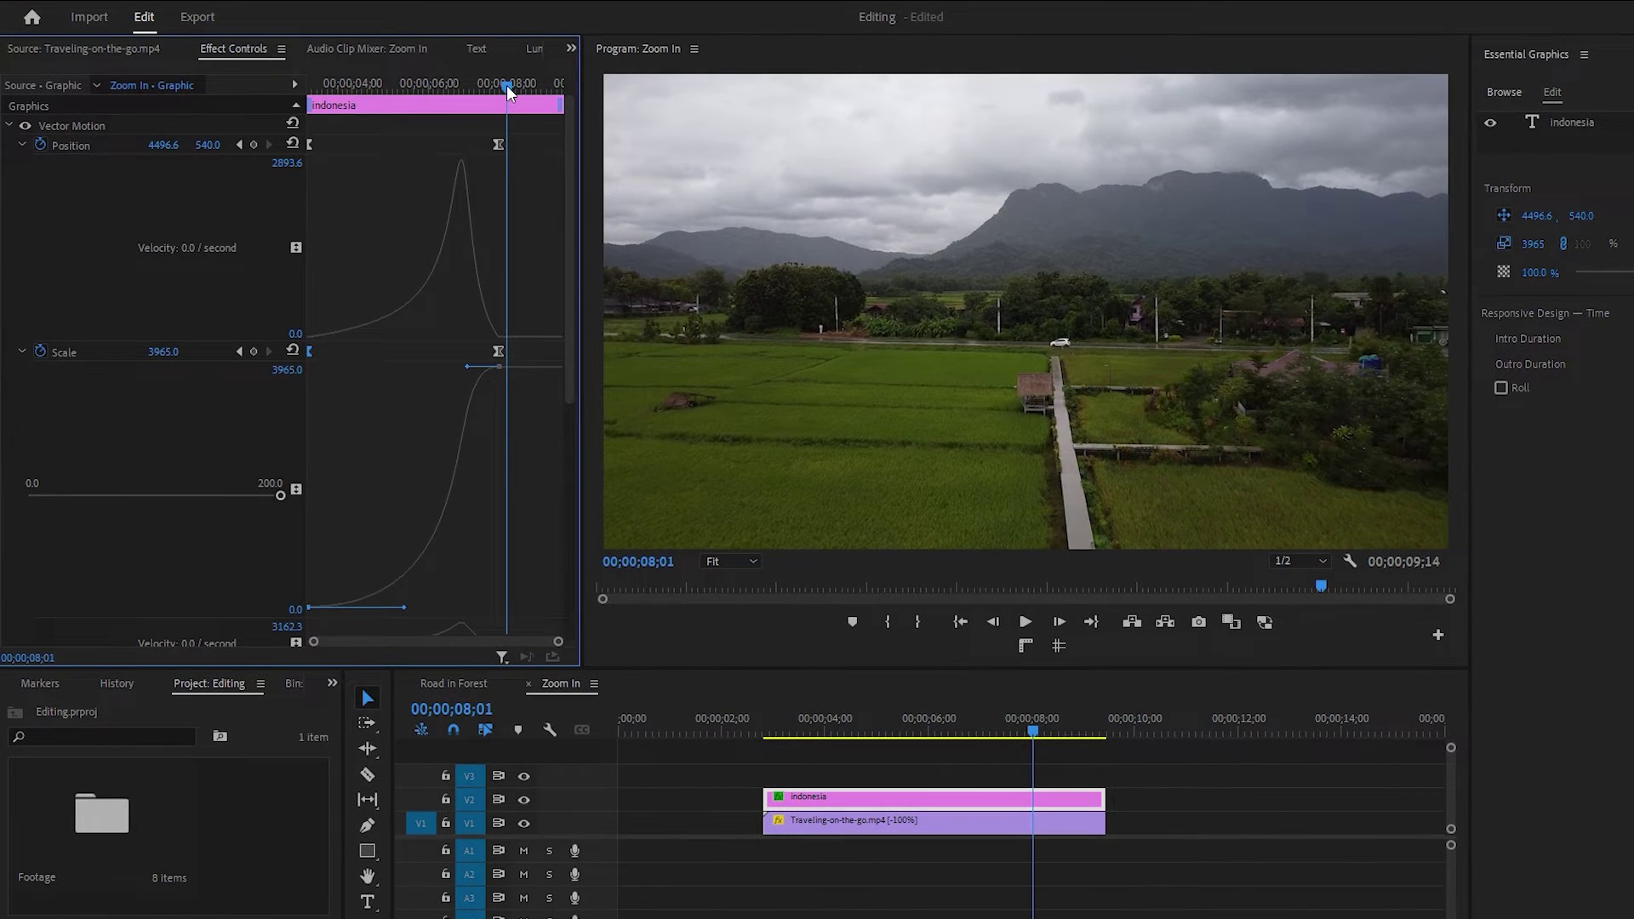
{"action": "left_click_drag", "start_coordinate": [508, 86], "coordinate": [483, 85]}
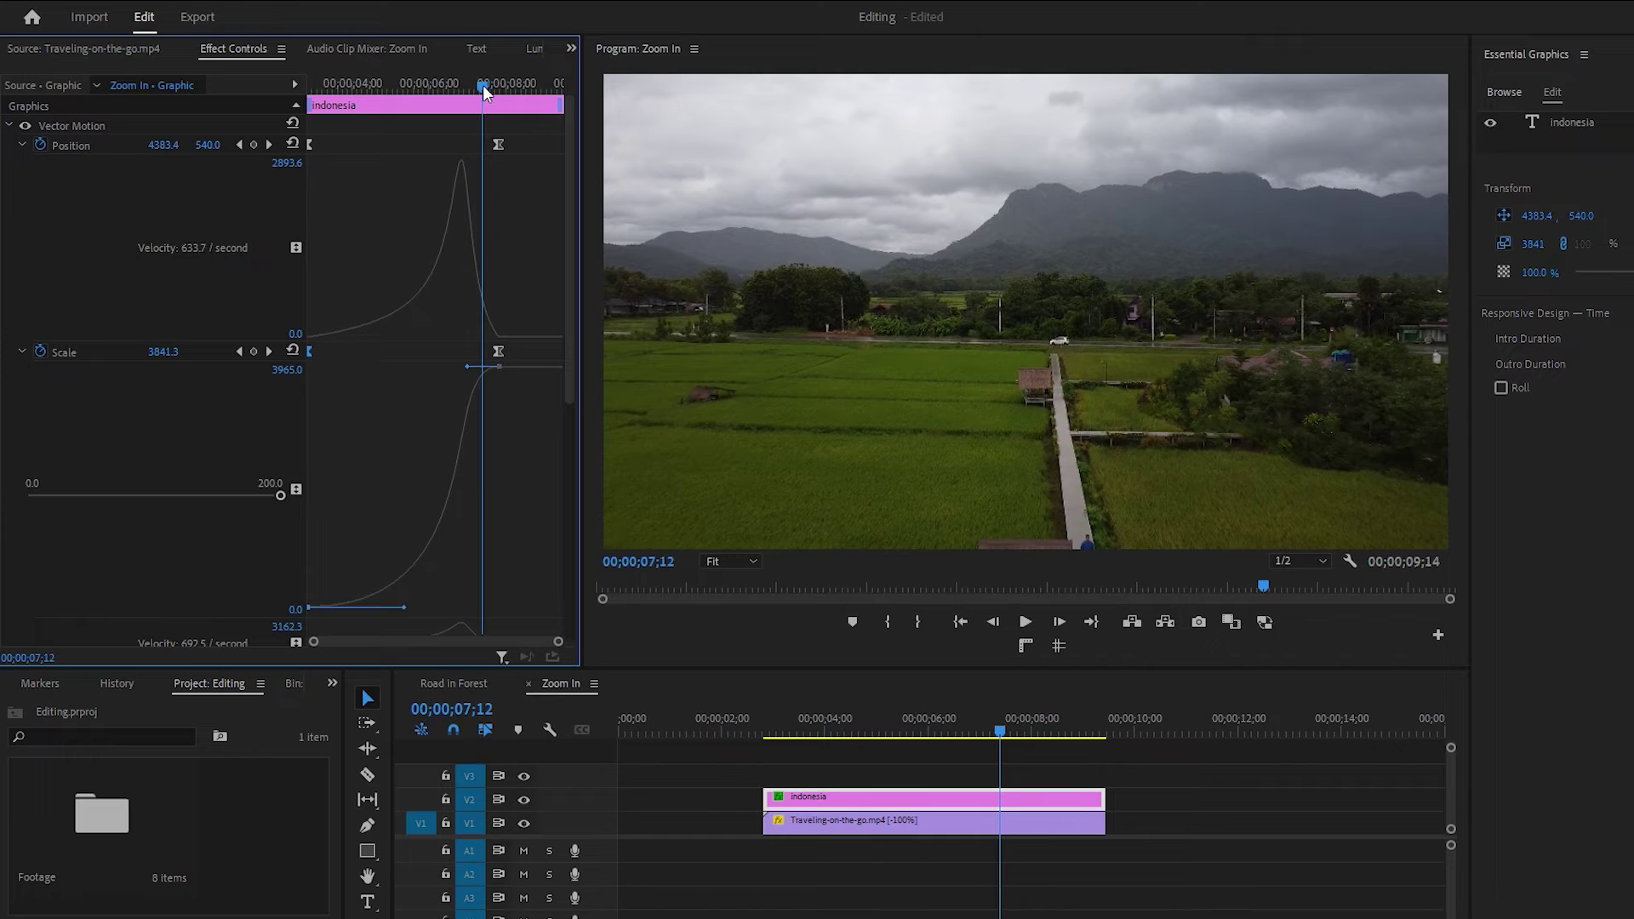
Step: Drag the Position and Scale Bezier handles further right to delay the speed peak
{"action": "left_click", "coordinate": [499, 146]}
{"action": "left_click_drag", "start_coordinate": [469, 341], "coordinate": [488, 346]}
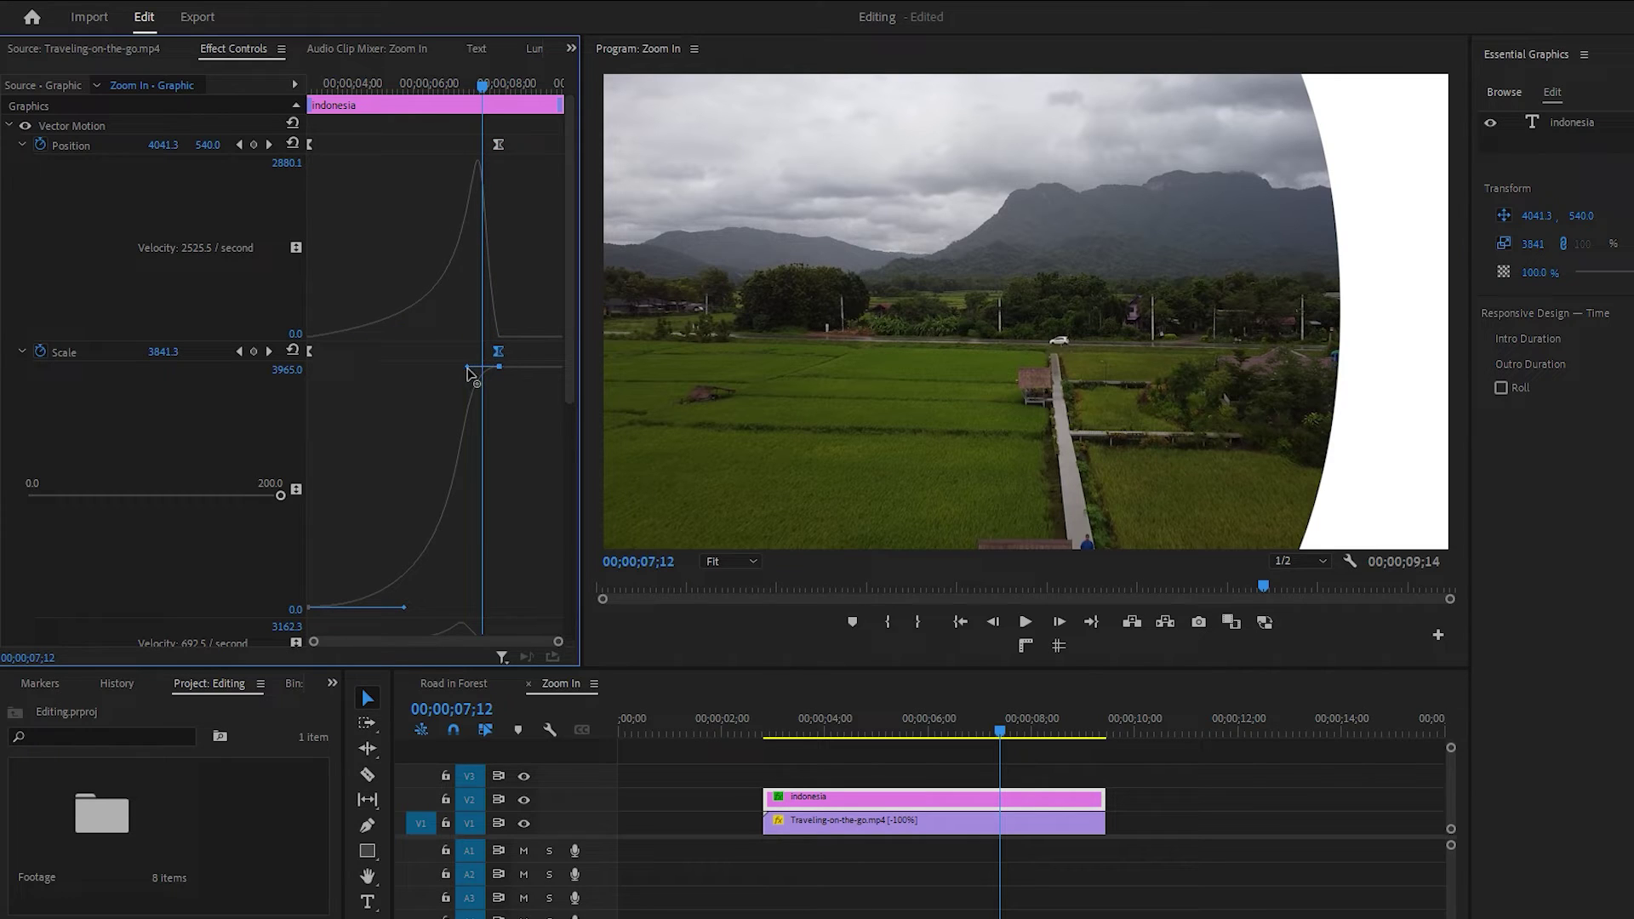
{"action": "left_click_drag", "start_coordinate": [470, 372], "coordinate": [479, 370]}
{"action": "left_click_drag", "start_coordinate": [483, 373], "coordinate": [489, 371]}
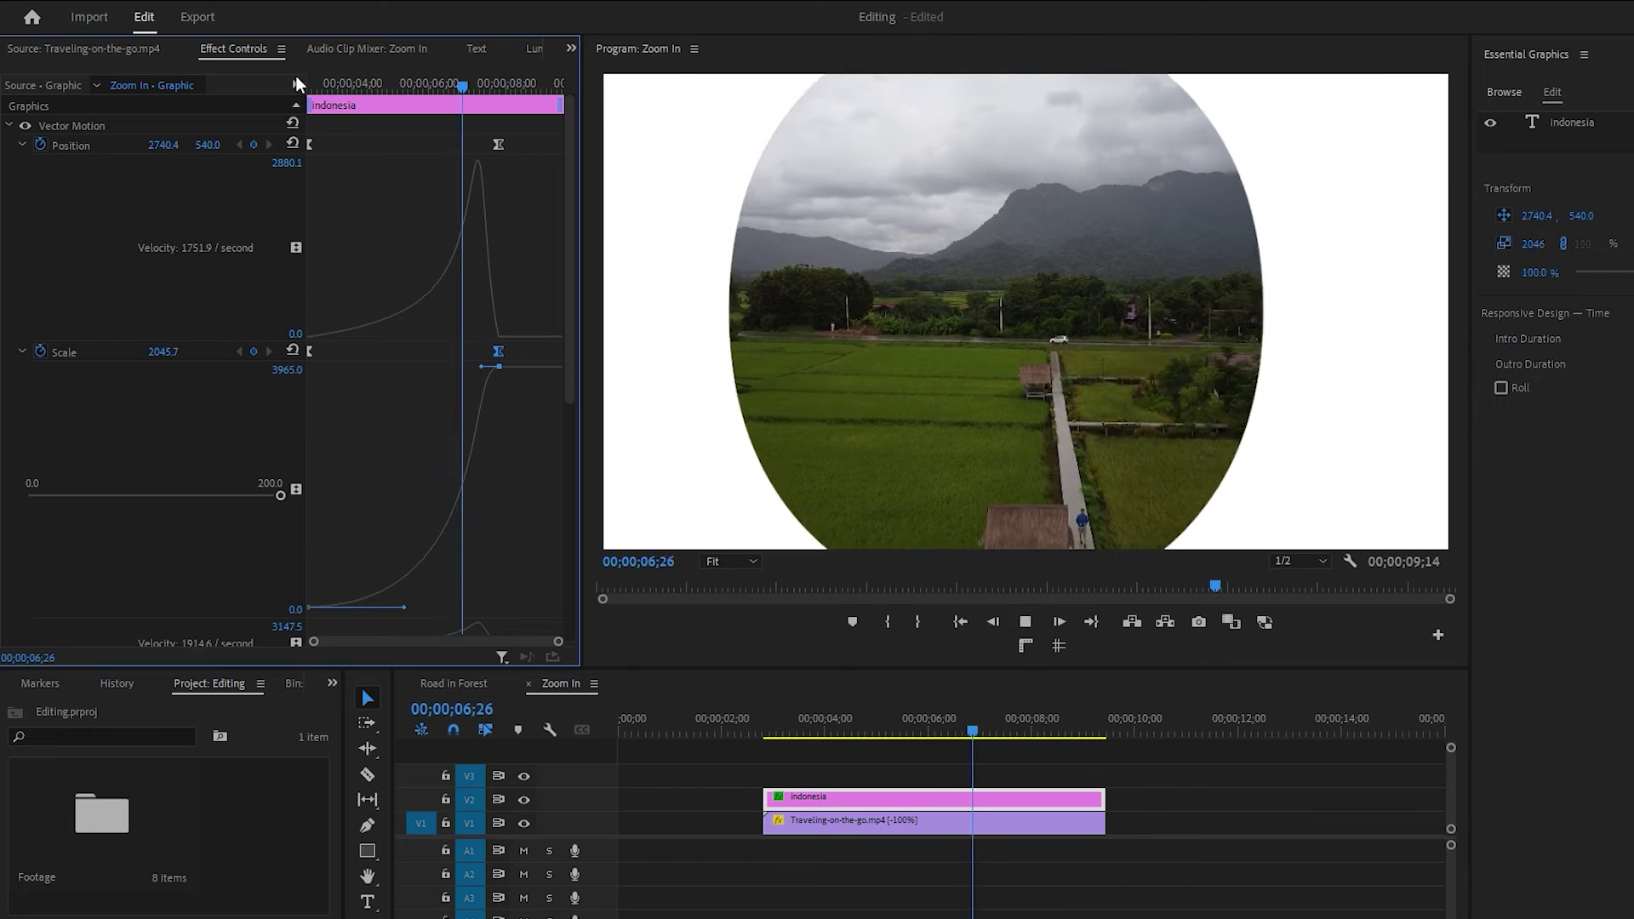
Step: Preview the revised zoom and collapse the Position speed graph
{"action": "key", "text": "space"}
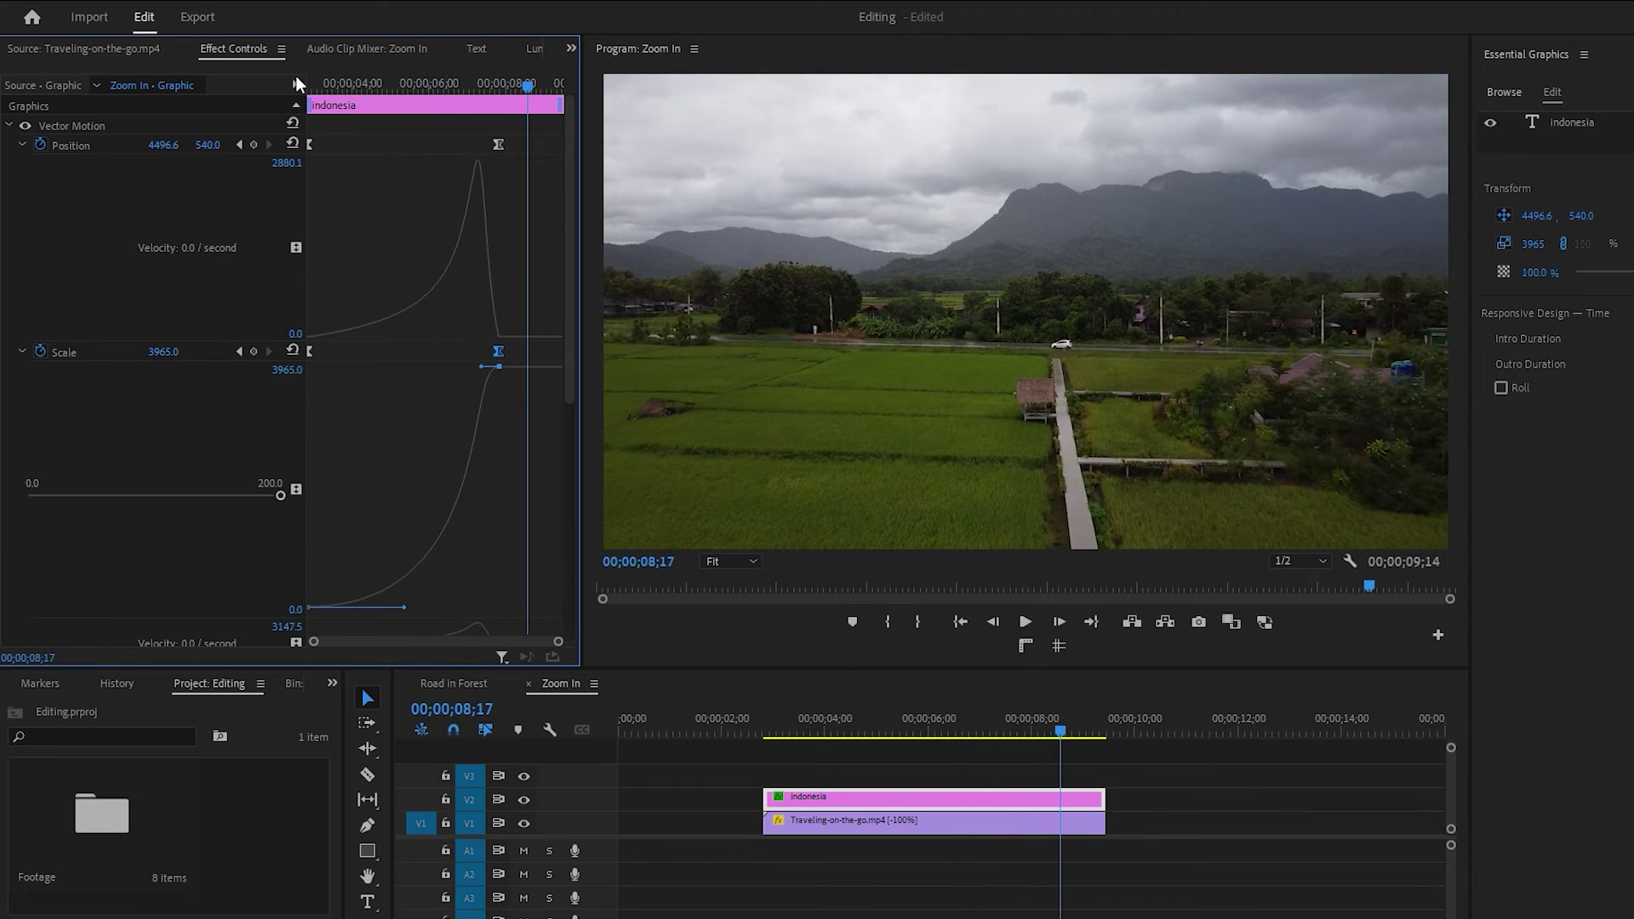
{"action": "left_click_drag", "start_coordinate": [522, 80], "coordinate": [439, 85]}
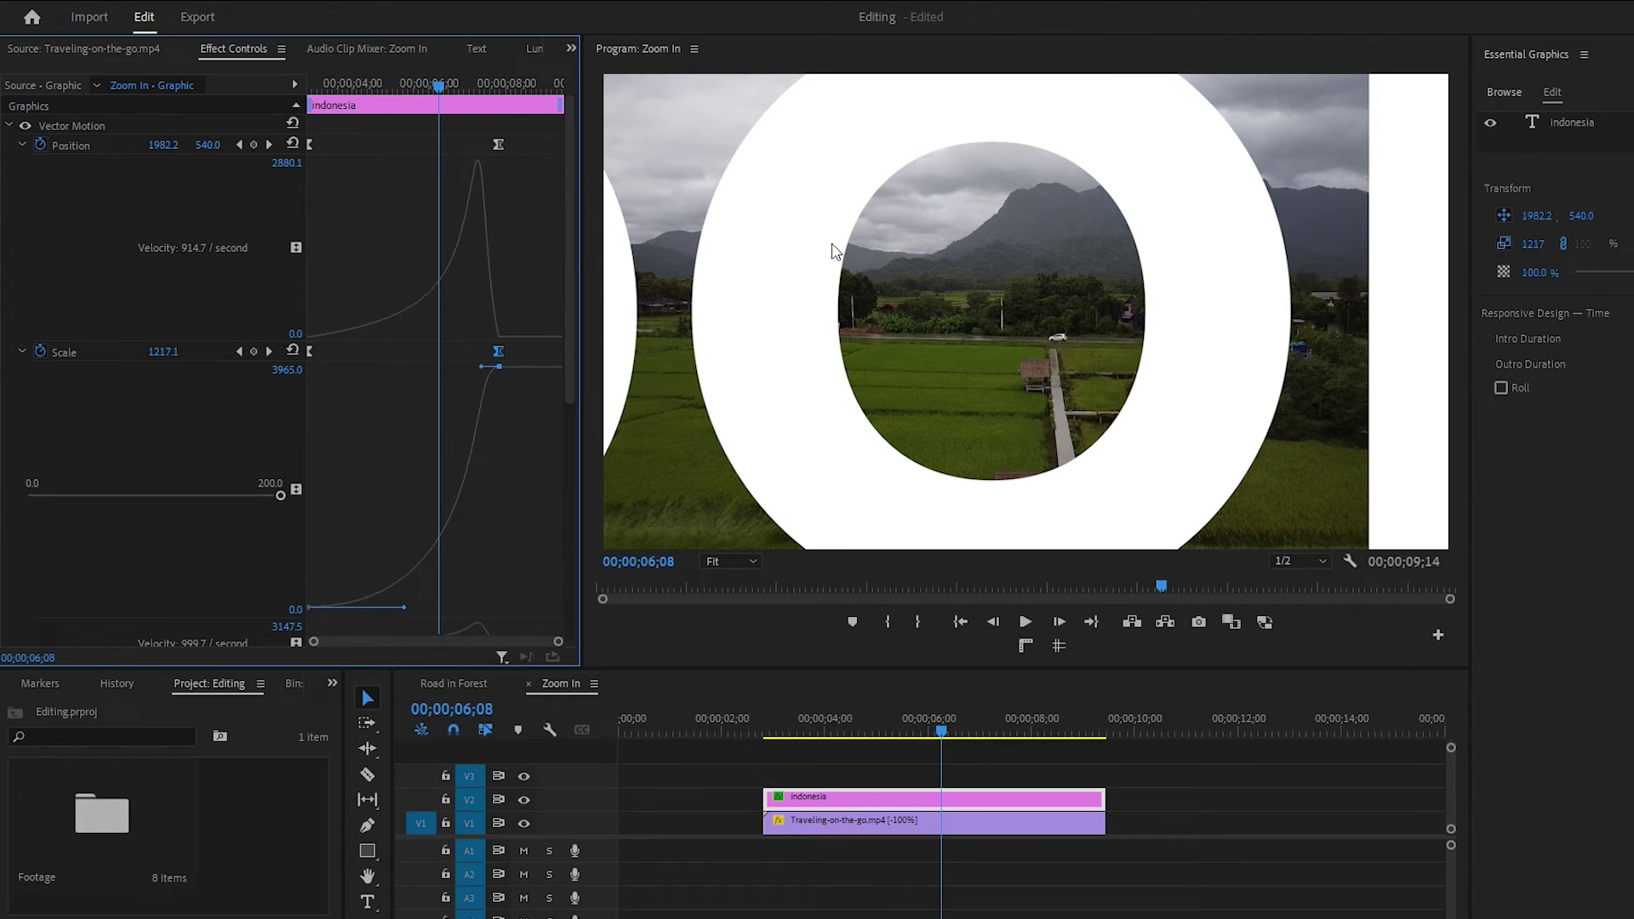
{"action": "left_click", "coordinate": [21, 146]}
Step: Search Effects for 'fas' and drop the Fast Blur Out preset onto the indonesia clip
{"action": "left_click", "coordinate": [20, 165]}
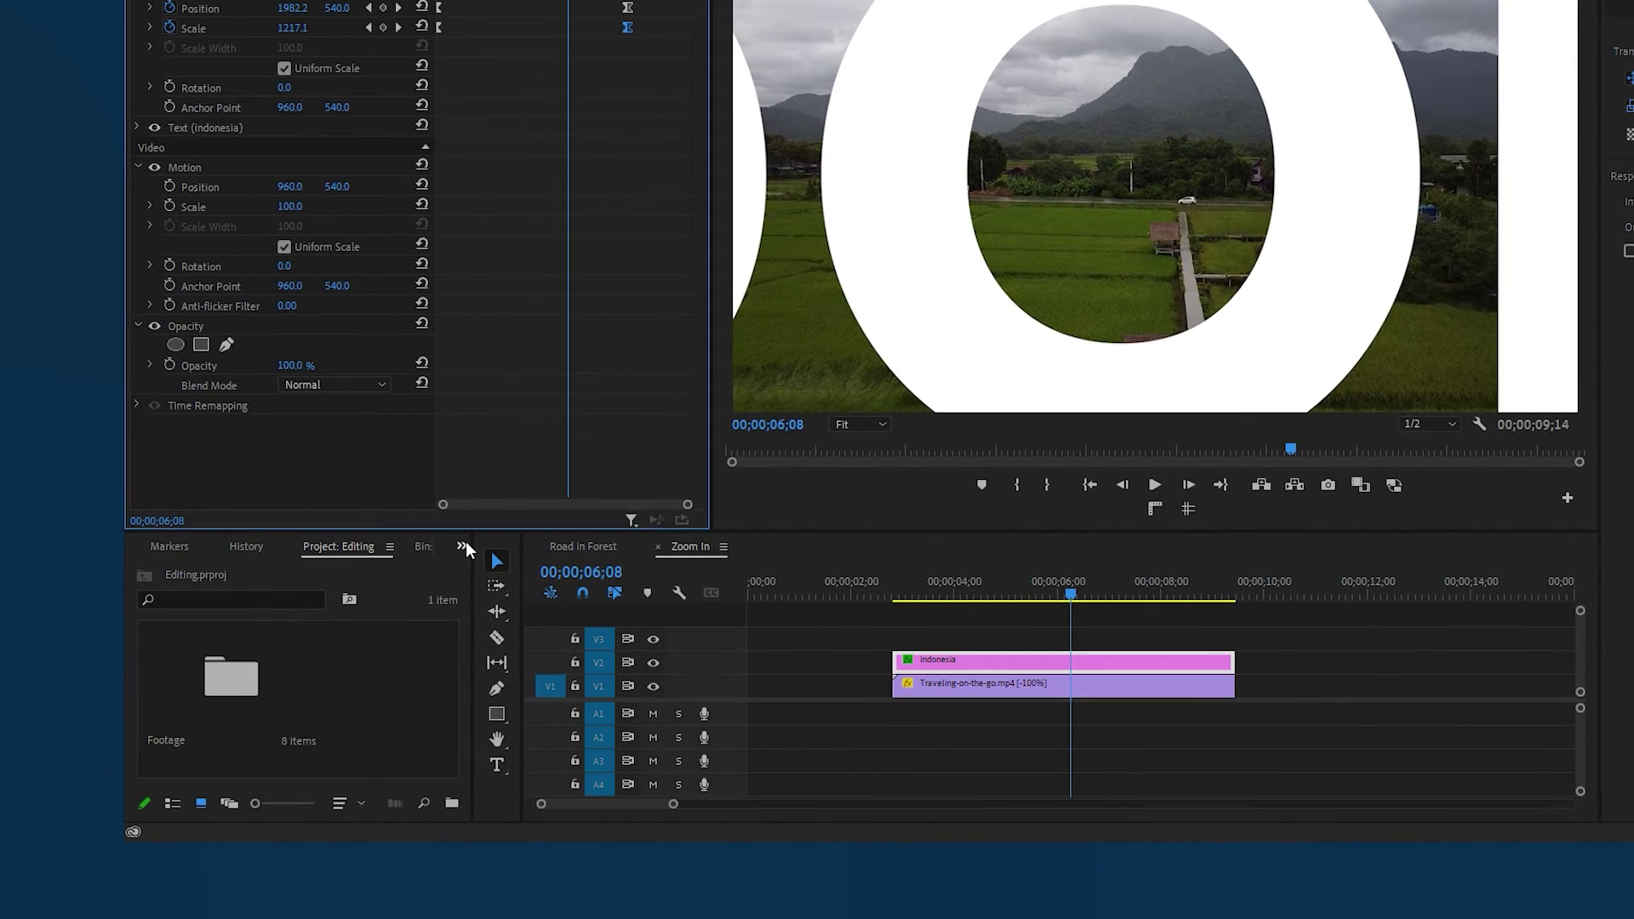
{"action": "left_click", "coordinate": [462, 547]}
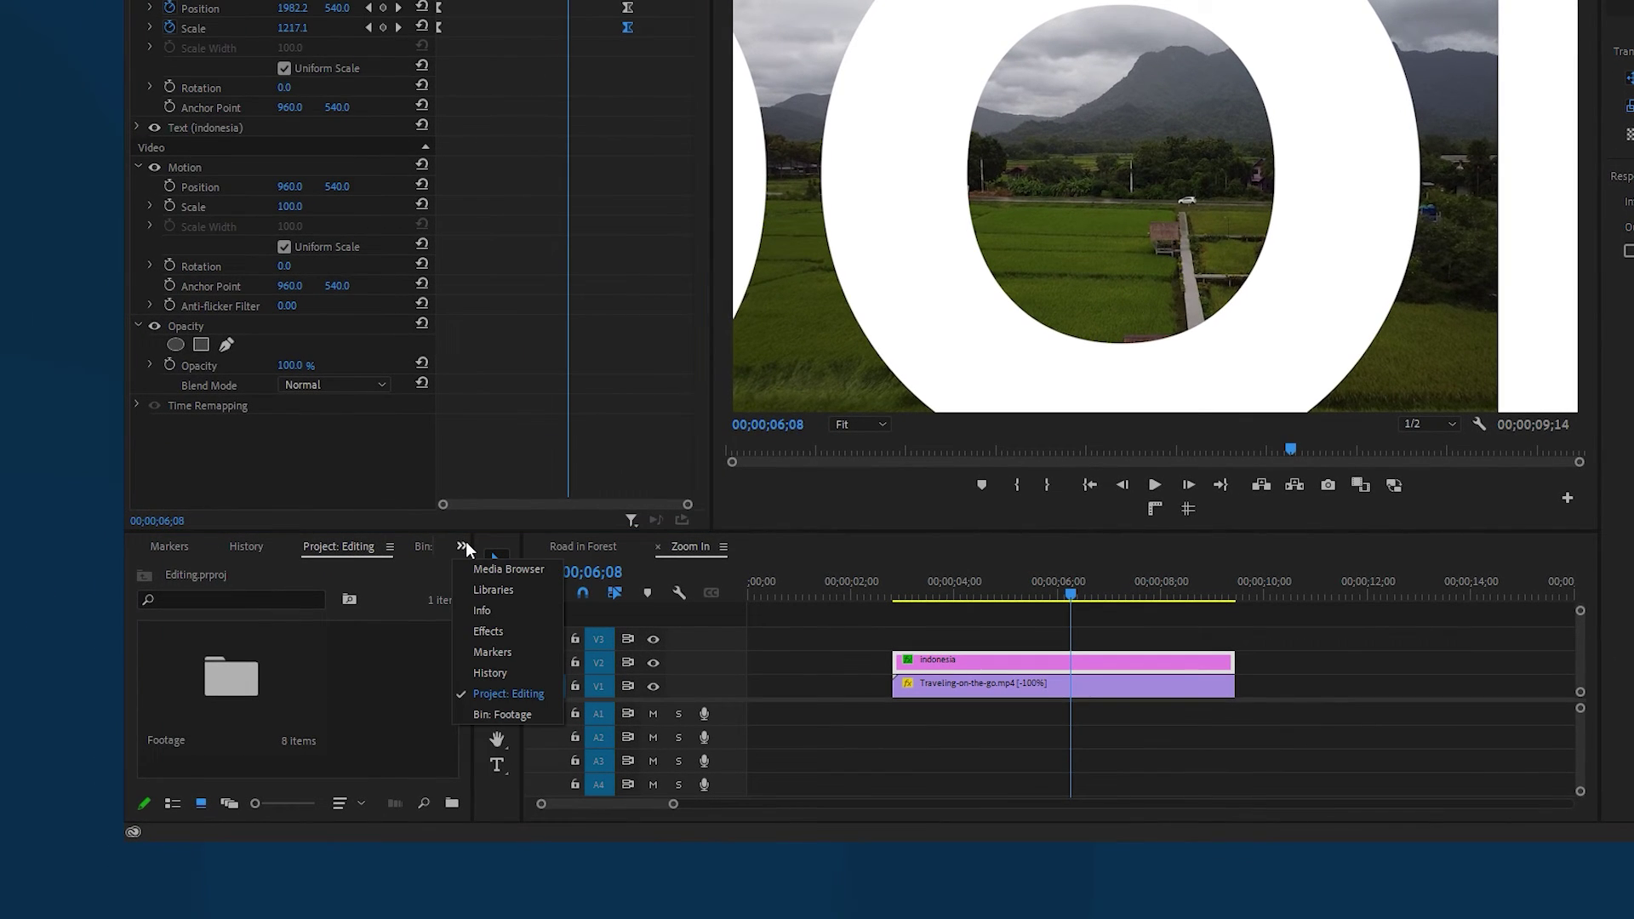
{"action": "left_click", "coordinate": [490, 630]}
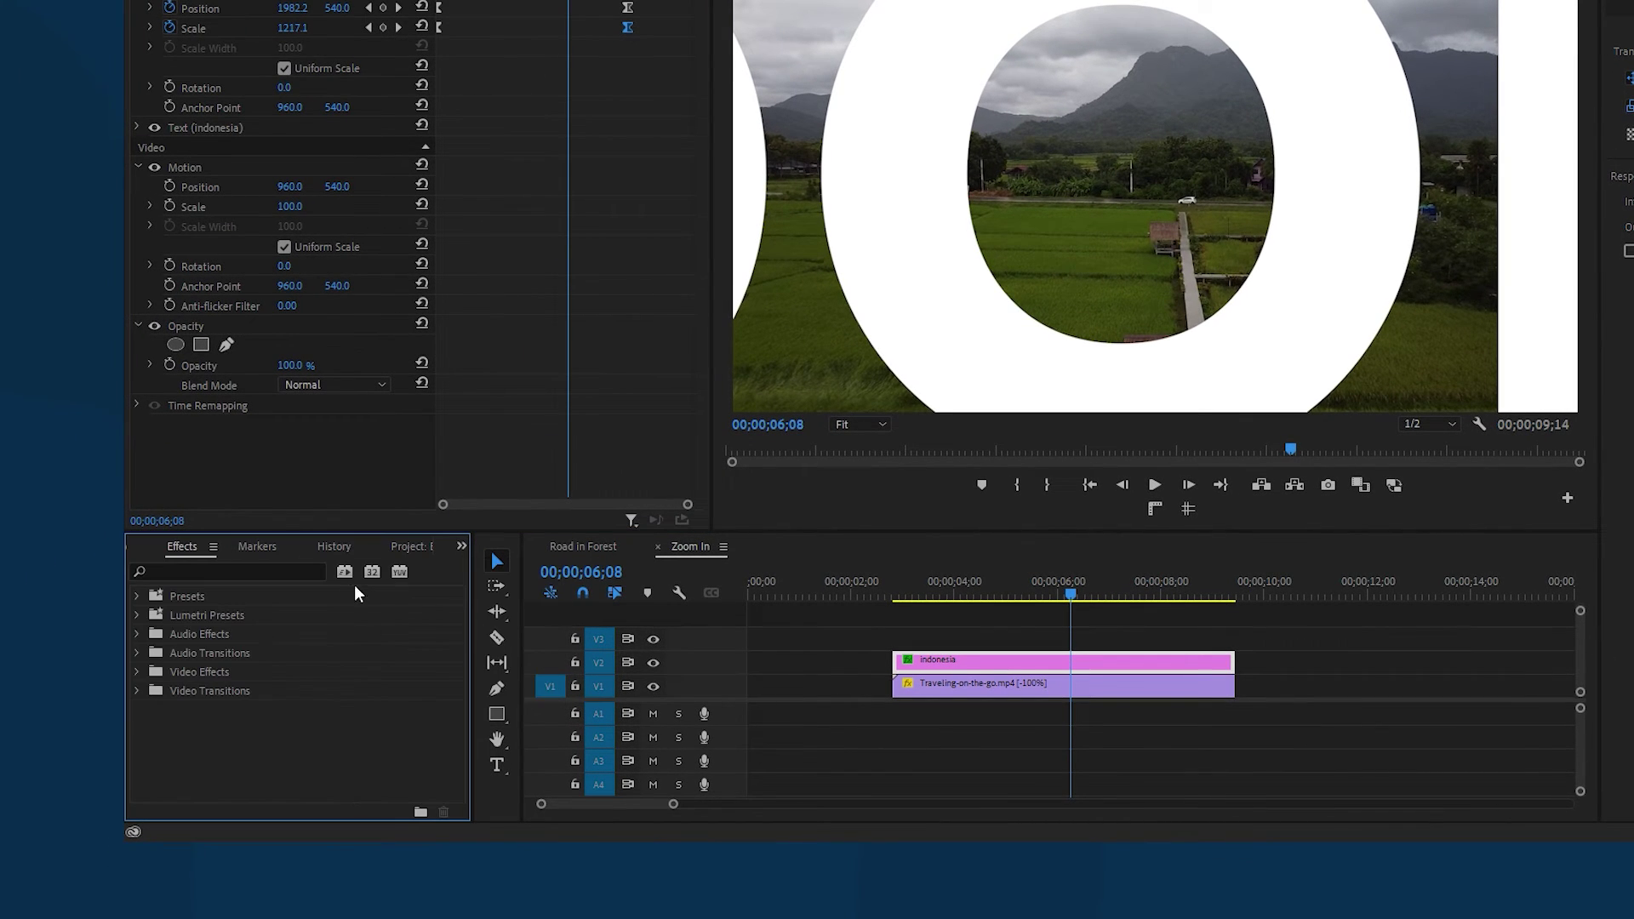
{"action": "left_click", "coordinate": [310, 570]}
{"action": "type", "text": "fast"}
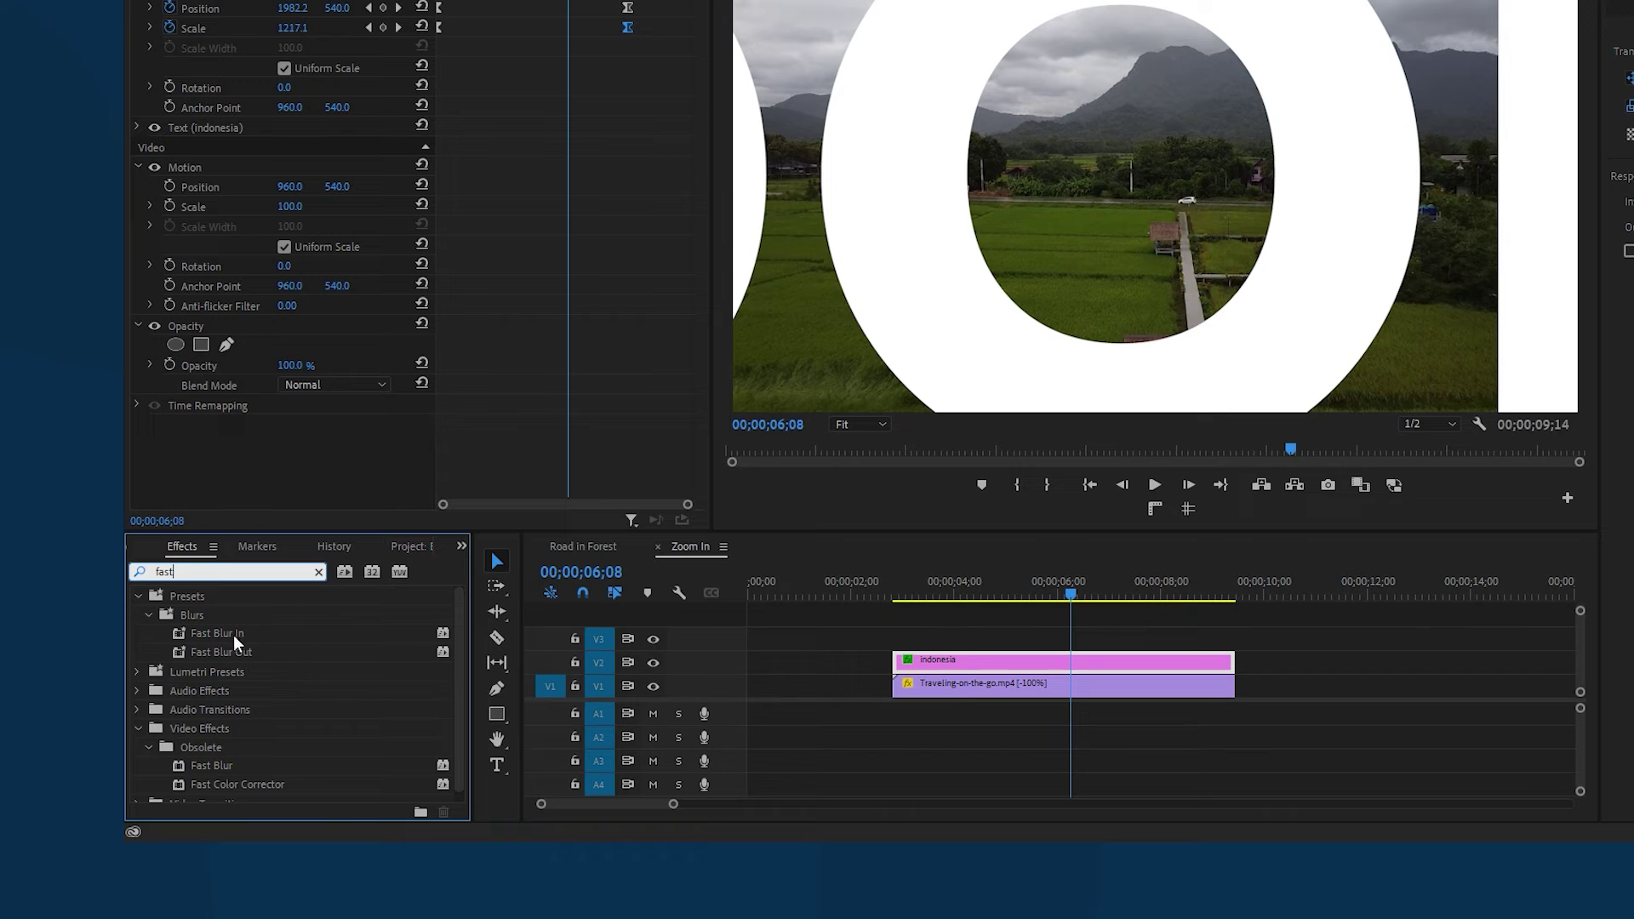
{"action": "left_click_drag", "start_coordinate": [204, 650], "coordinate": [631, 607]}
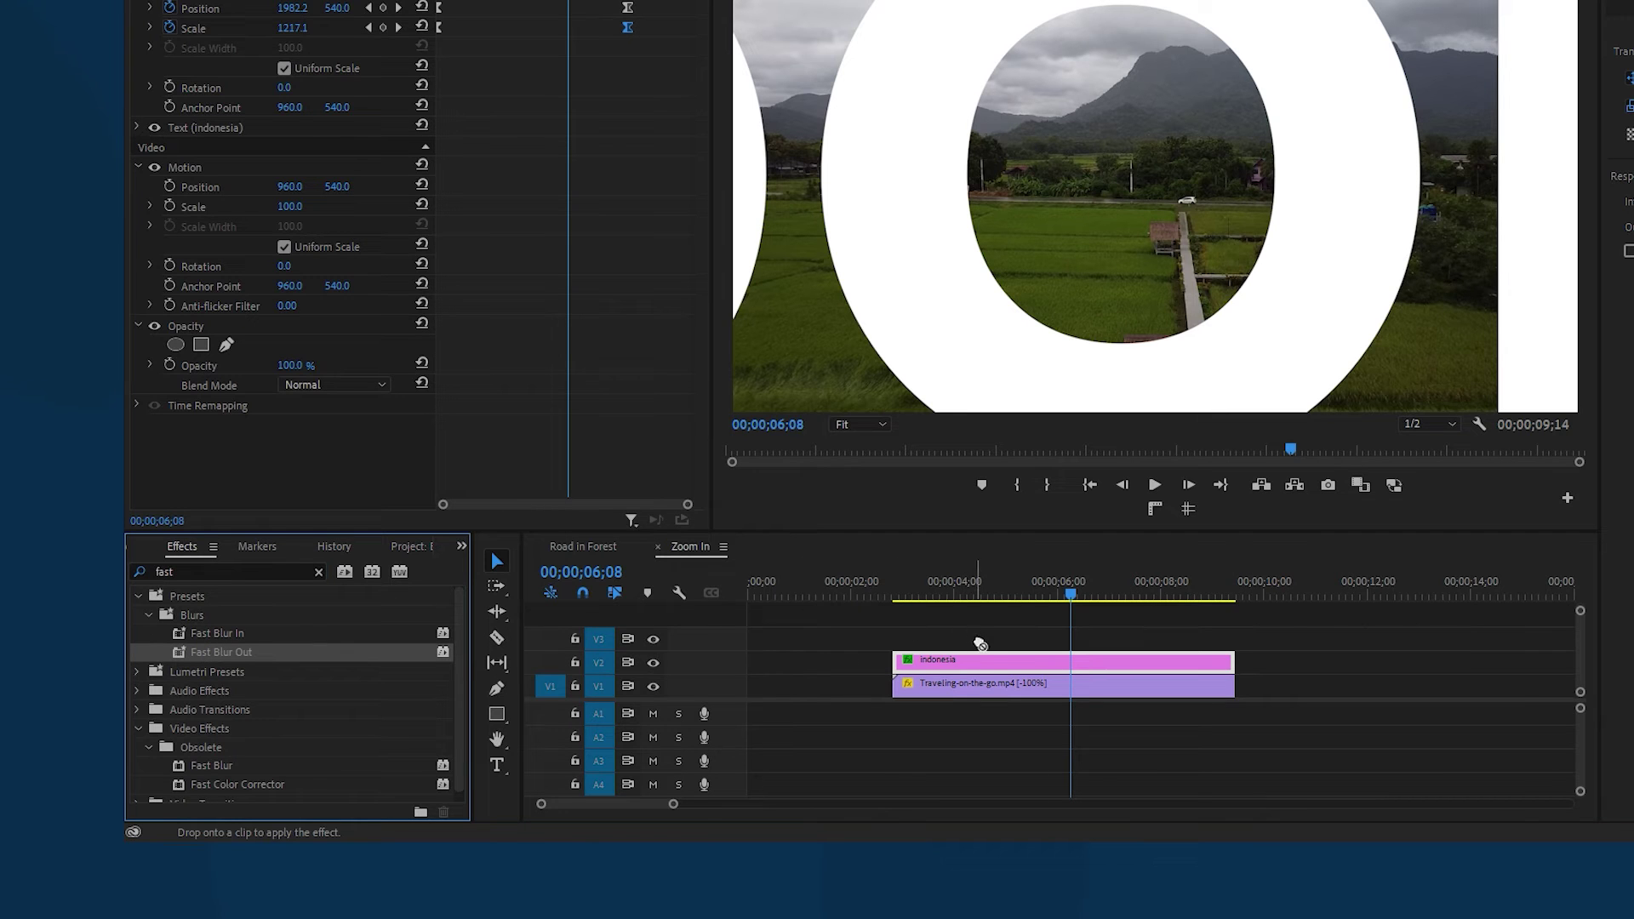
{"action": "left_click_drag", "start_coordinate": [979, 644], "coordinate": [994, 662]}
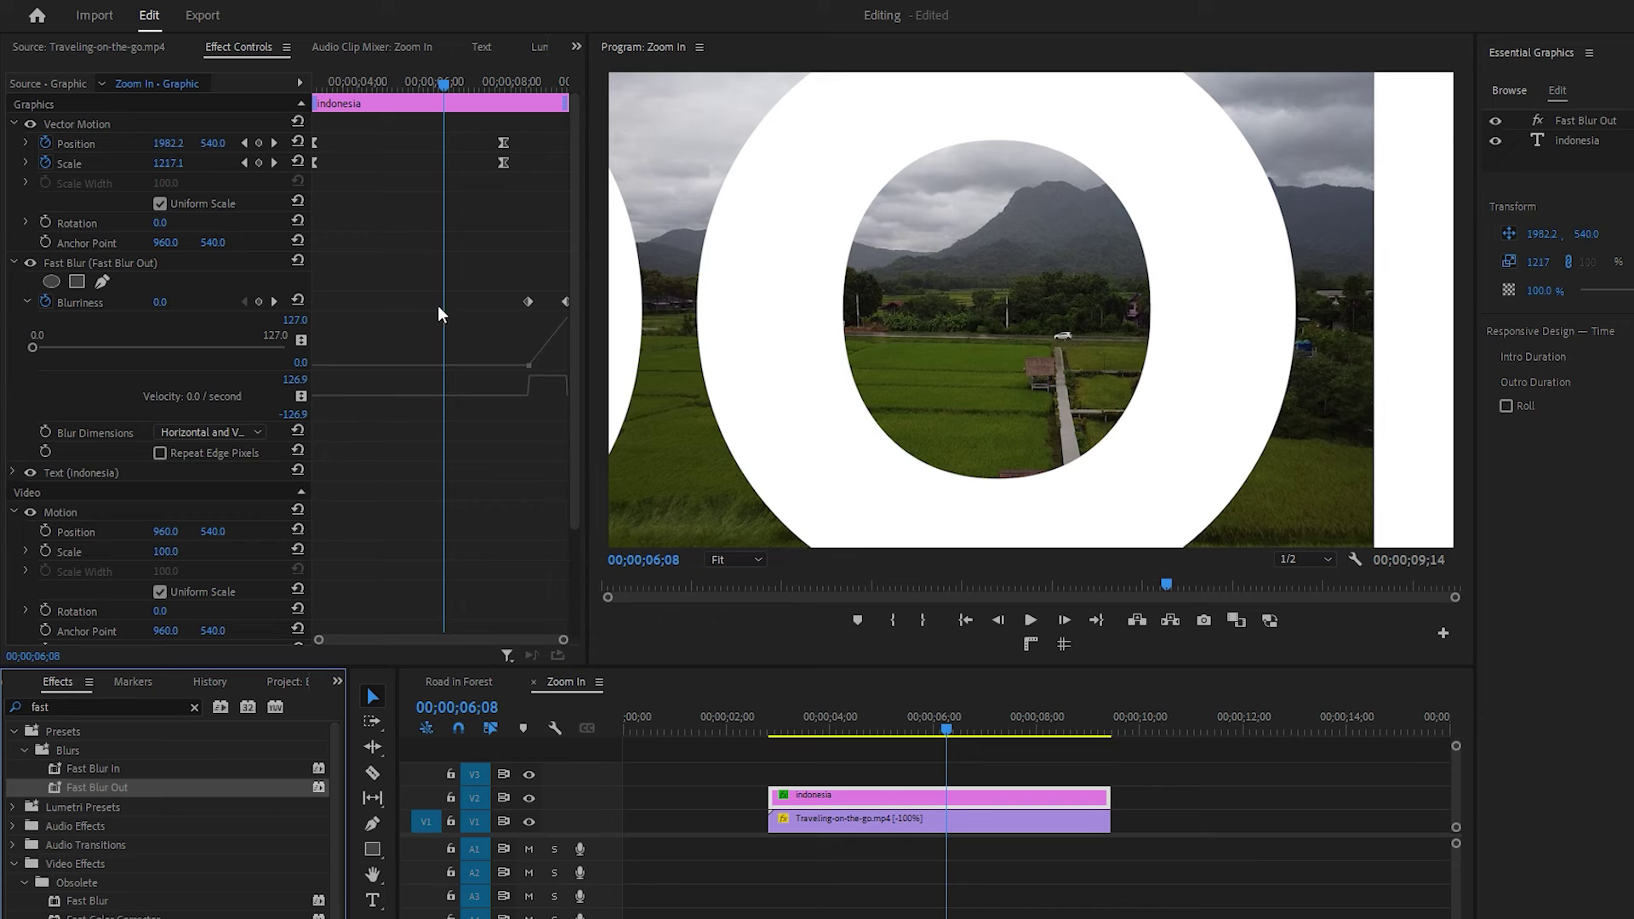
Step: Move the first Blurriness keyframe earlier, to around 00;00;05;24
{"action": "left_click_drag", "start_coordinate": [503, 279], "coordinate": [461, 286]}
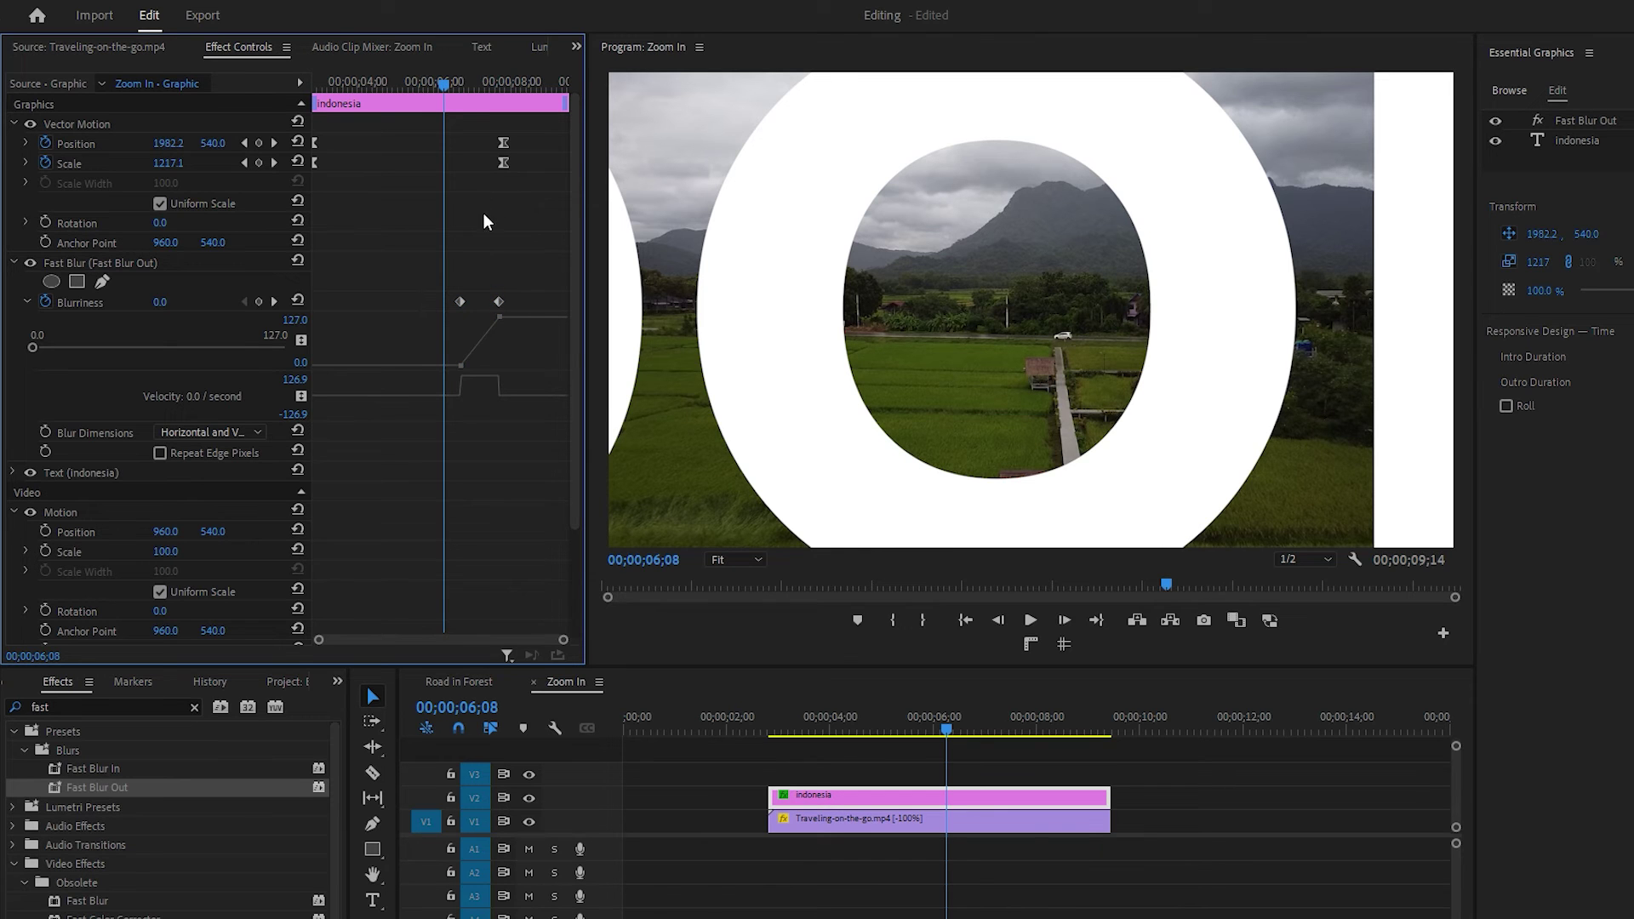
{"action": "left_click_drag", "start_coordinate": [450, 89], "coordinate": [472, 85]}
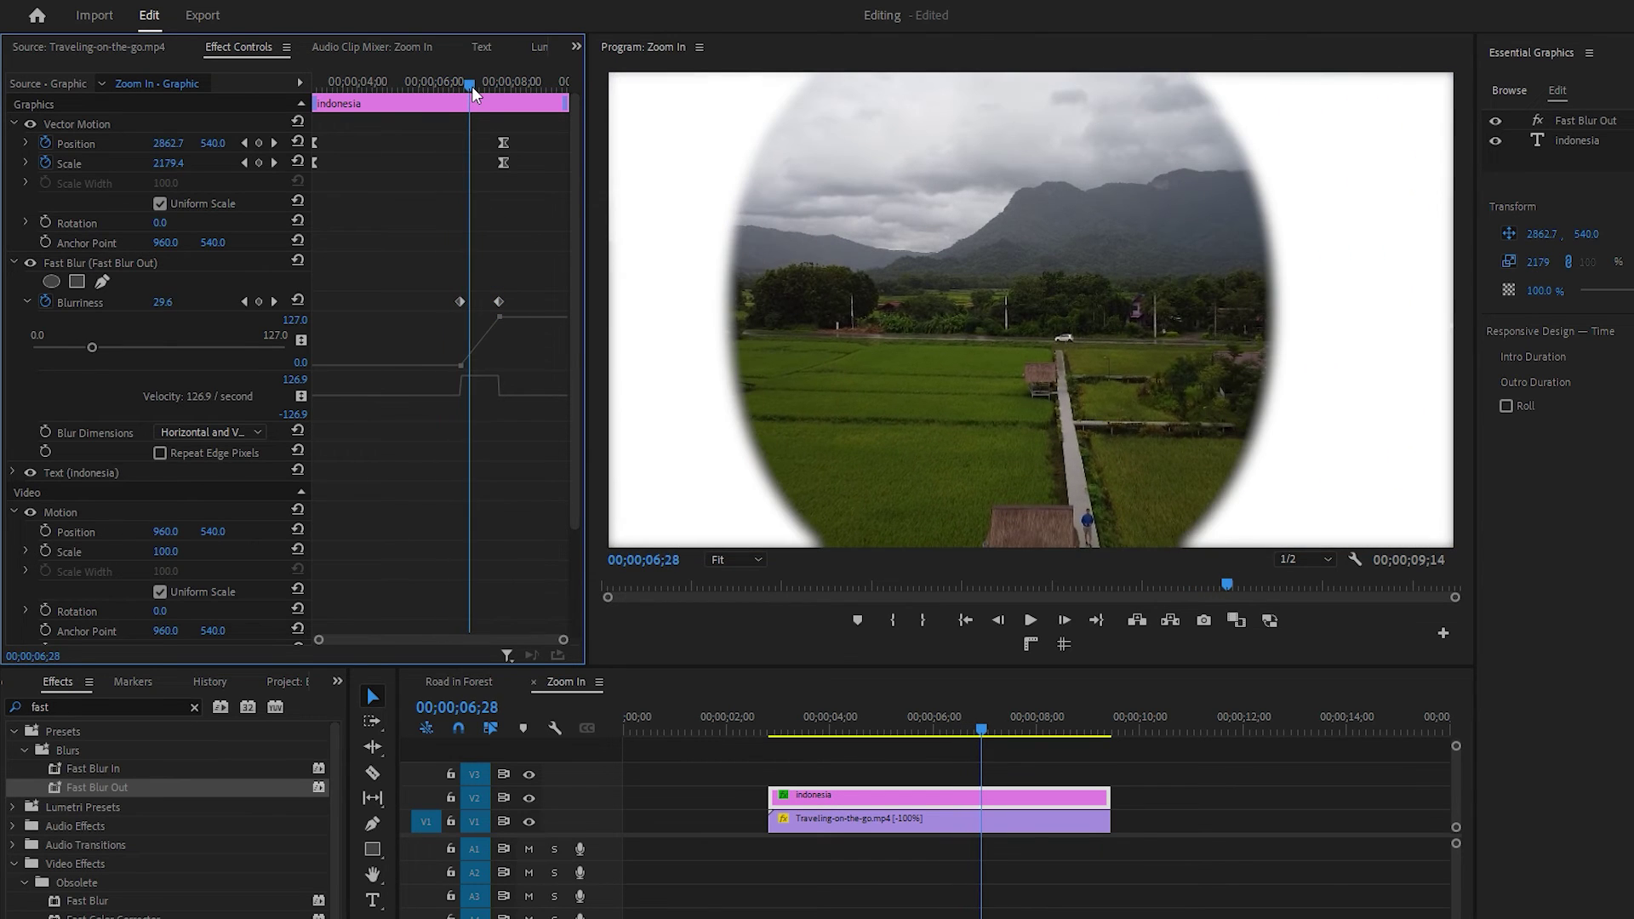
{"action": "left_click_drag", "start_coordinate": [457, 298], "coordinate": [422, 303]}
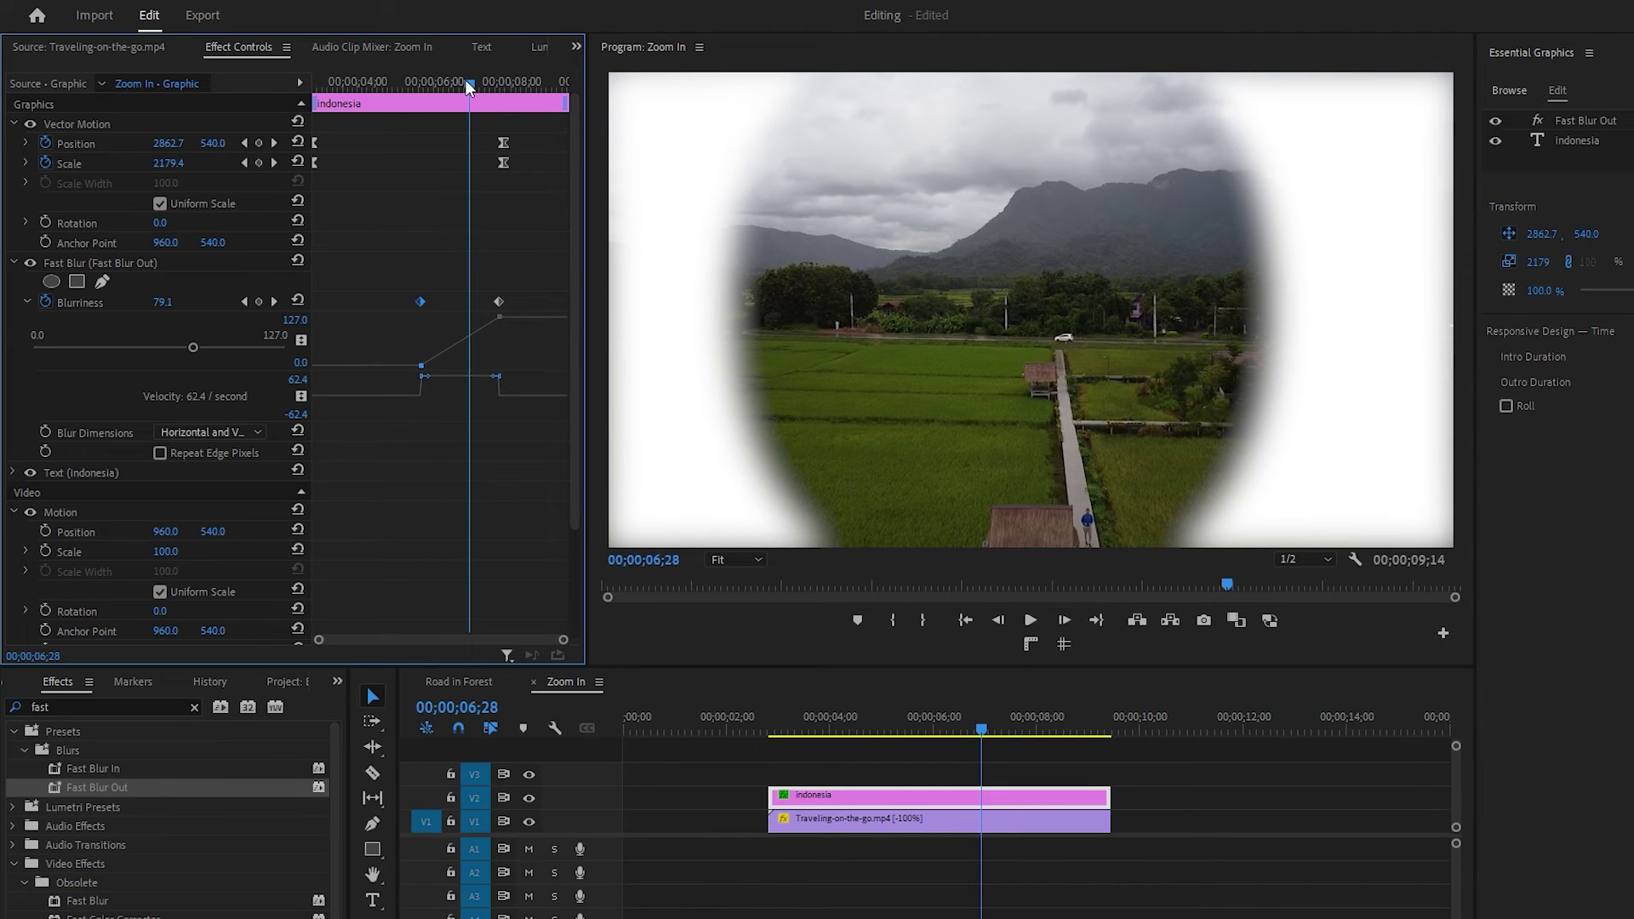
{"action": "left_click_drag", "start_coordinate": [467, 81], "coordinate": [426, 101]}
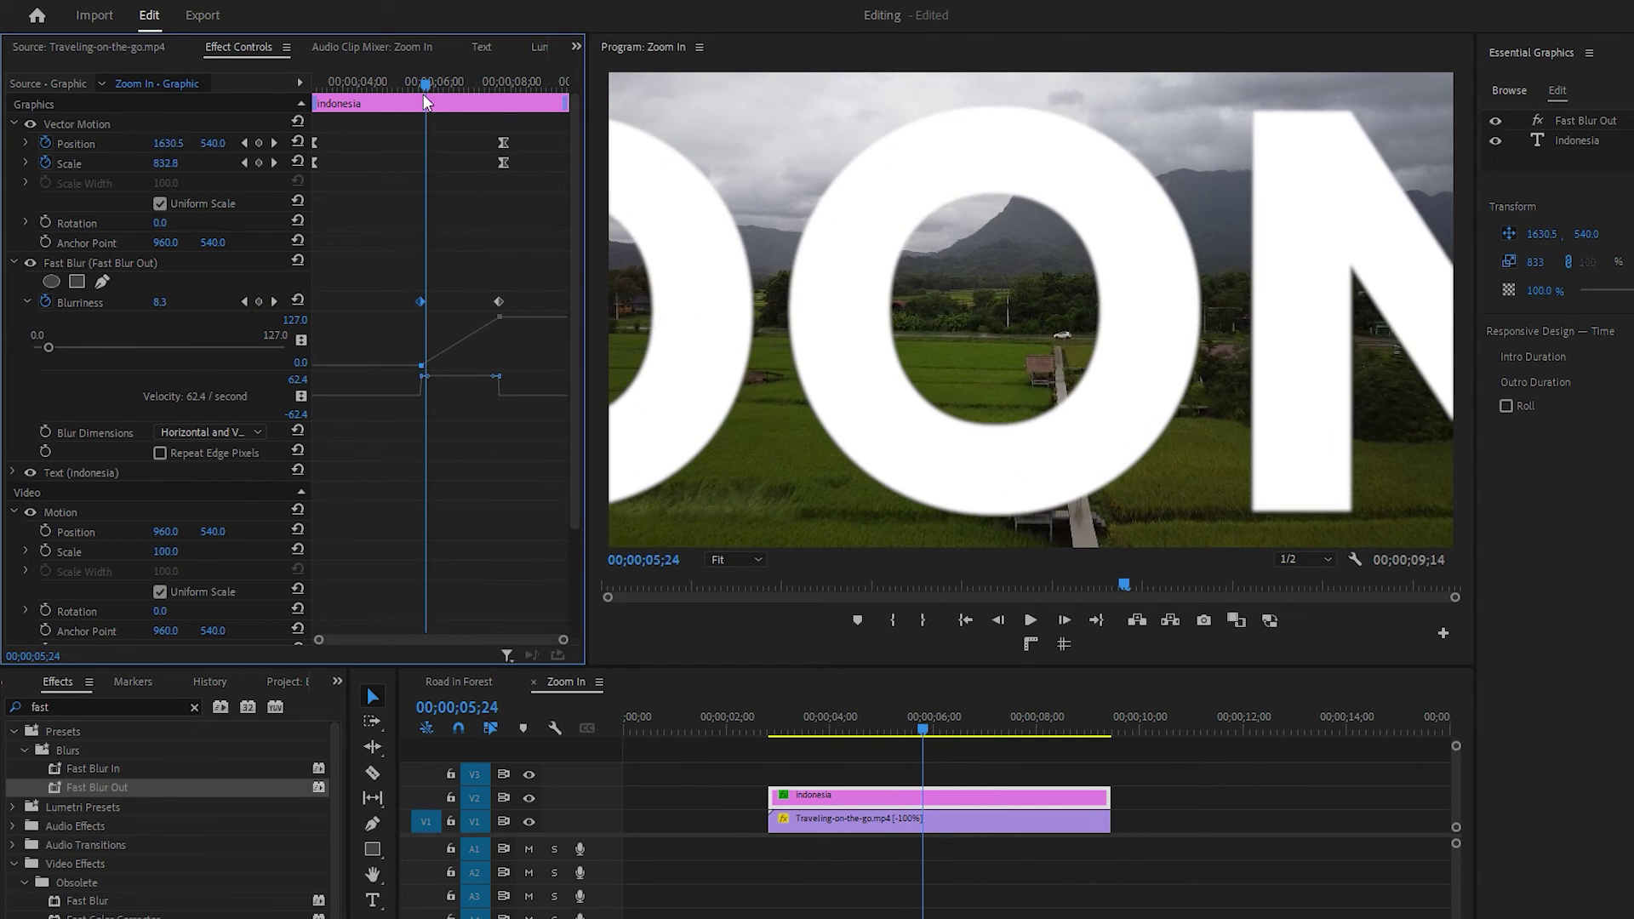
Step: Apply Ease Out to the first Blurriness keyframe
{"action": "right_click", "coordinate": [420, 300]}
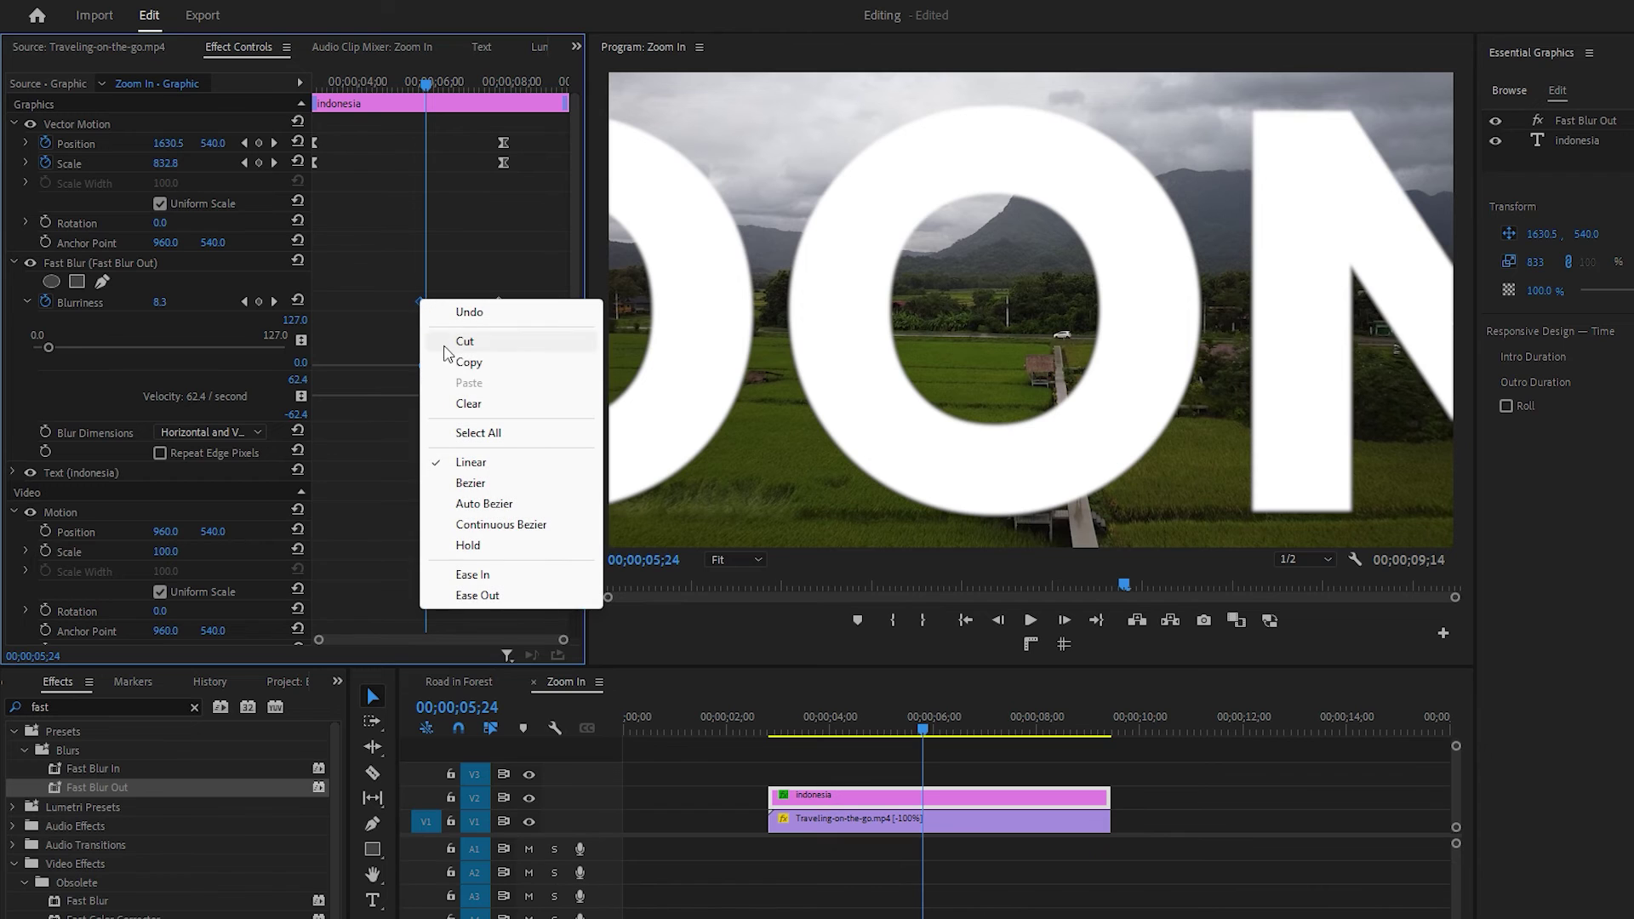
{"action": "left_click", "coordinate": [478, 596]}
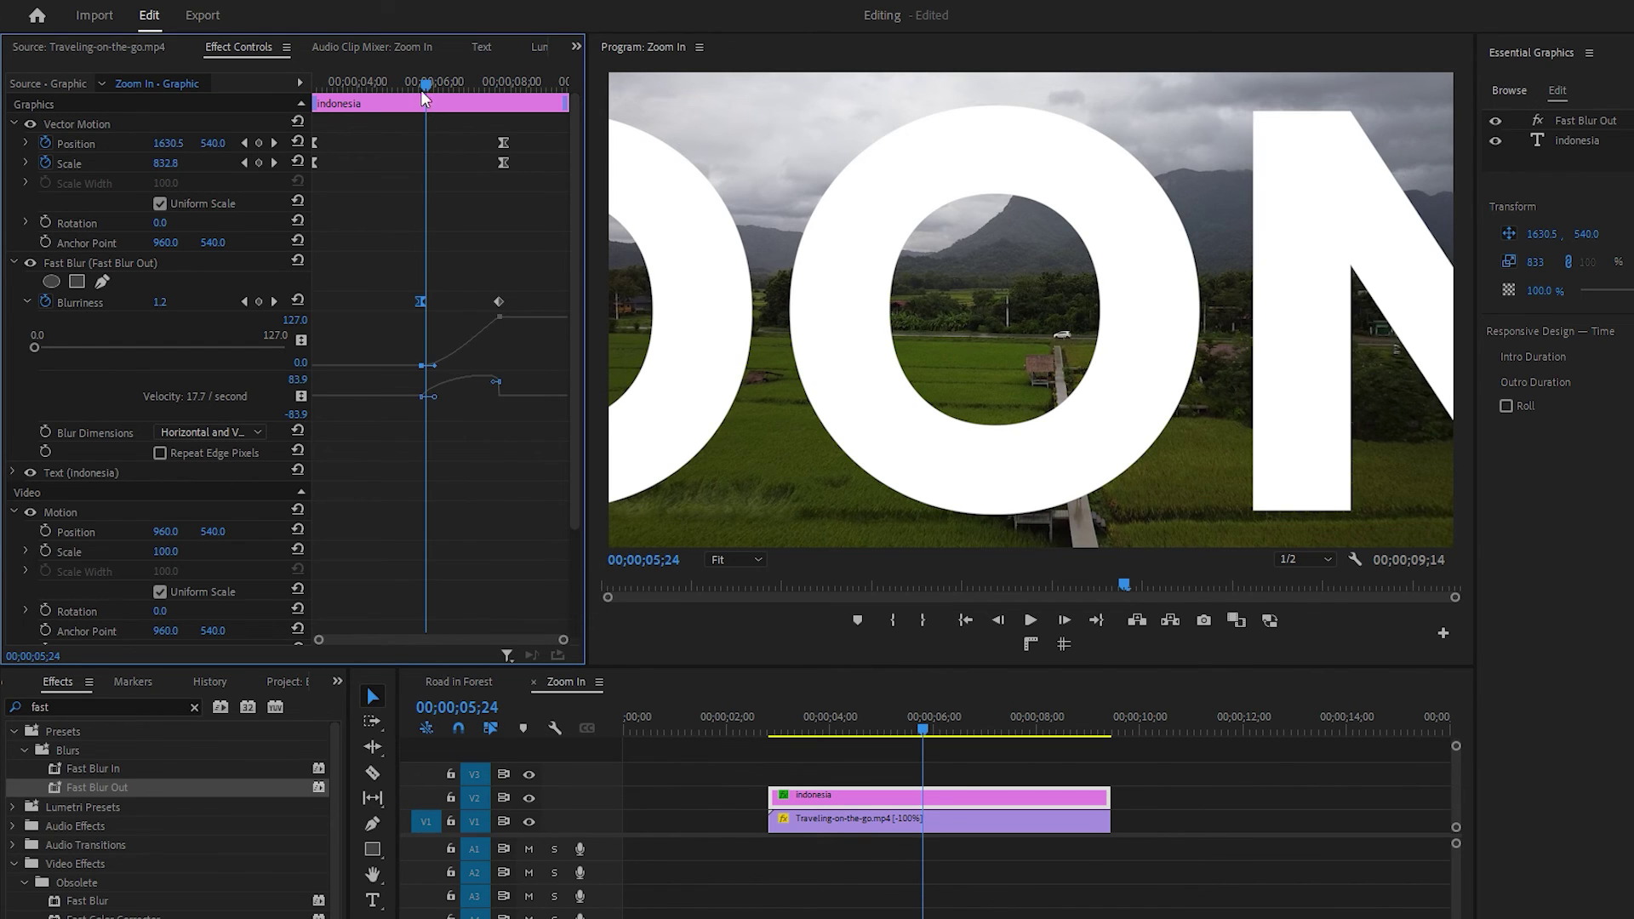
{"action": "left_click_drag", "start_coordinate": [421, 89], "coordinate": [303, 89]}
{"action": "key", "text": "space"}
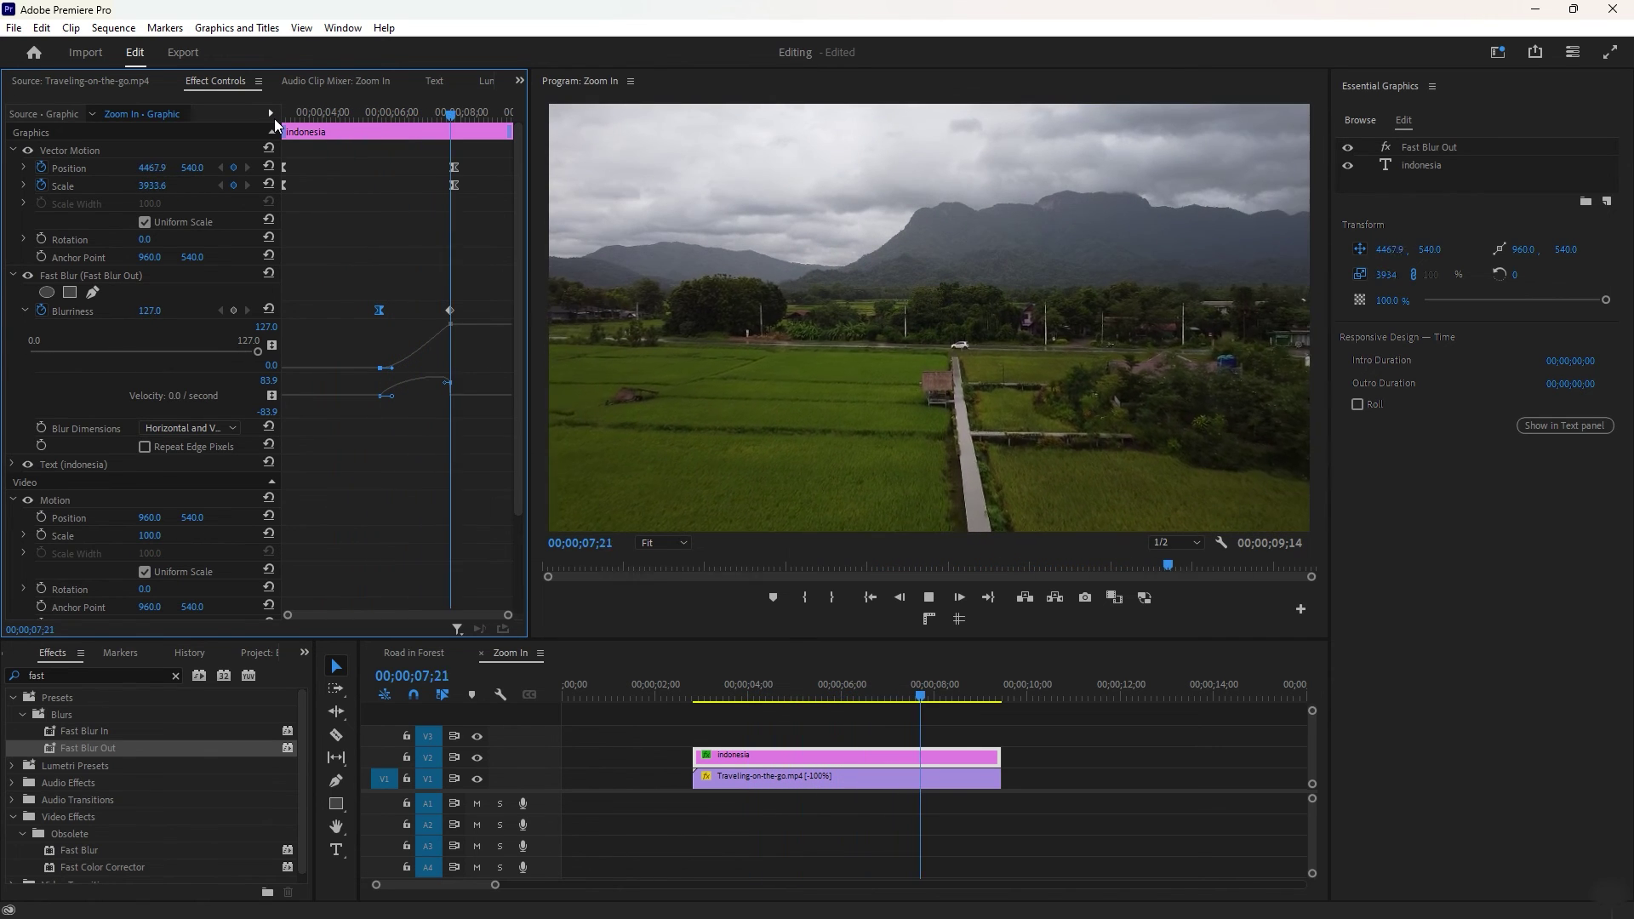
{"action": "key", "text": "space"}
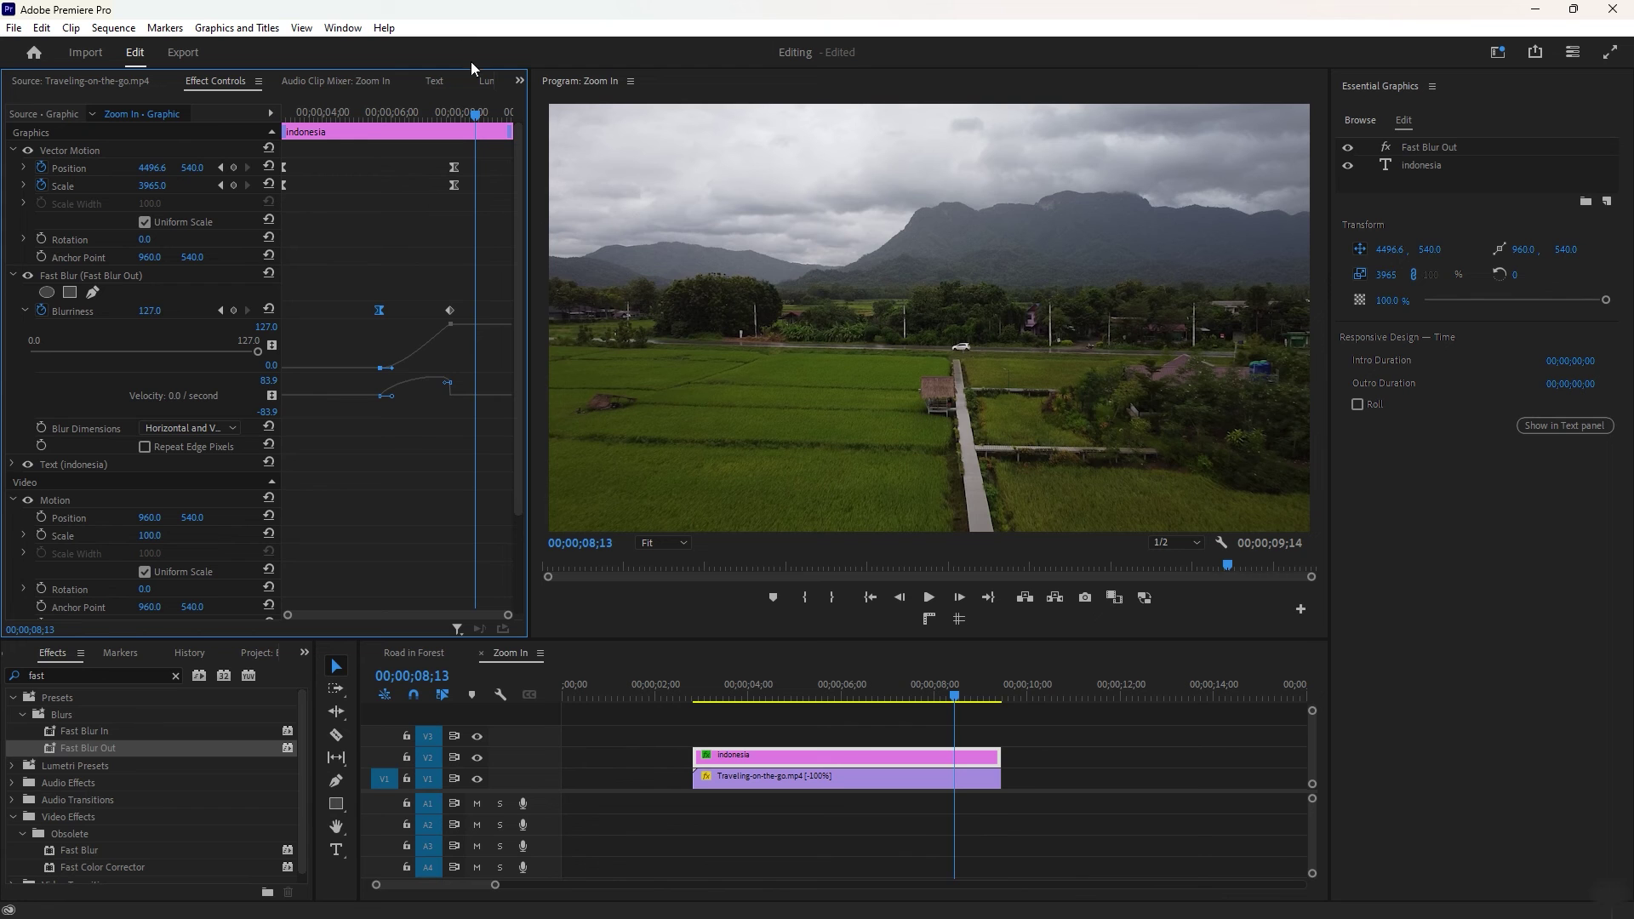
{"action": "left_click_drag", "start_coordinate": [477, 123], "coordinate": [407, 131]}
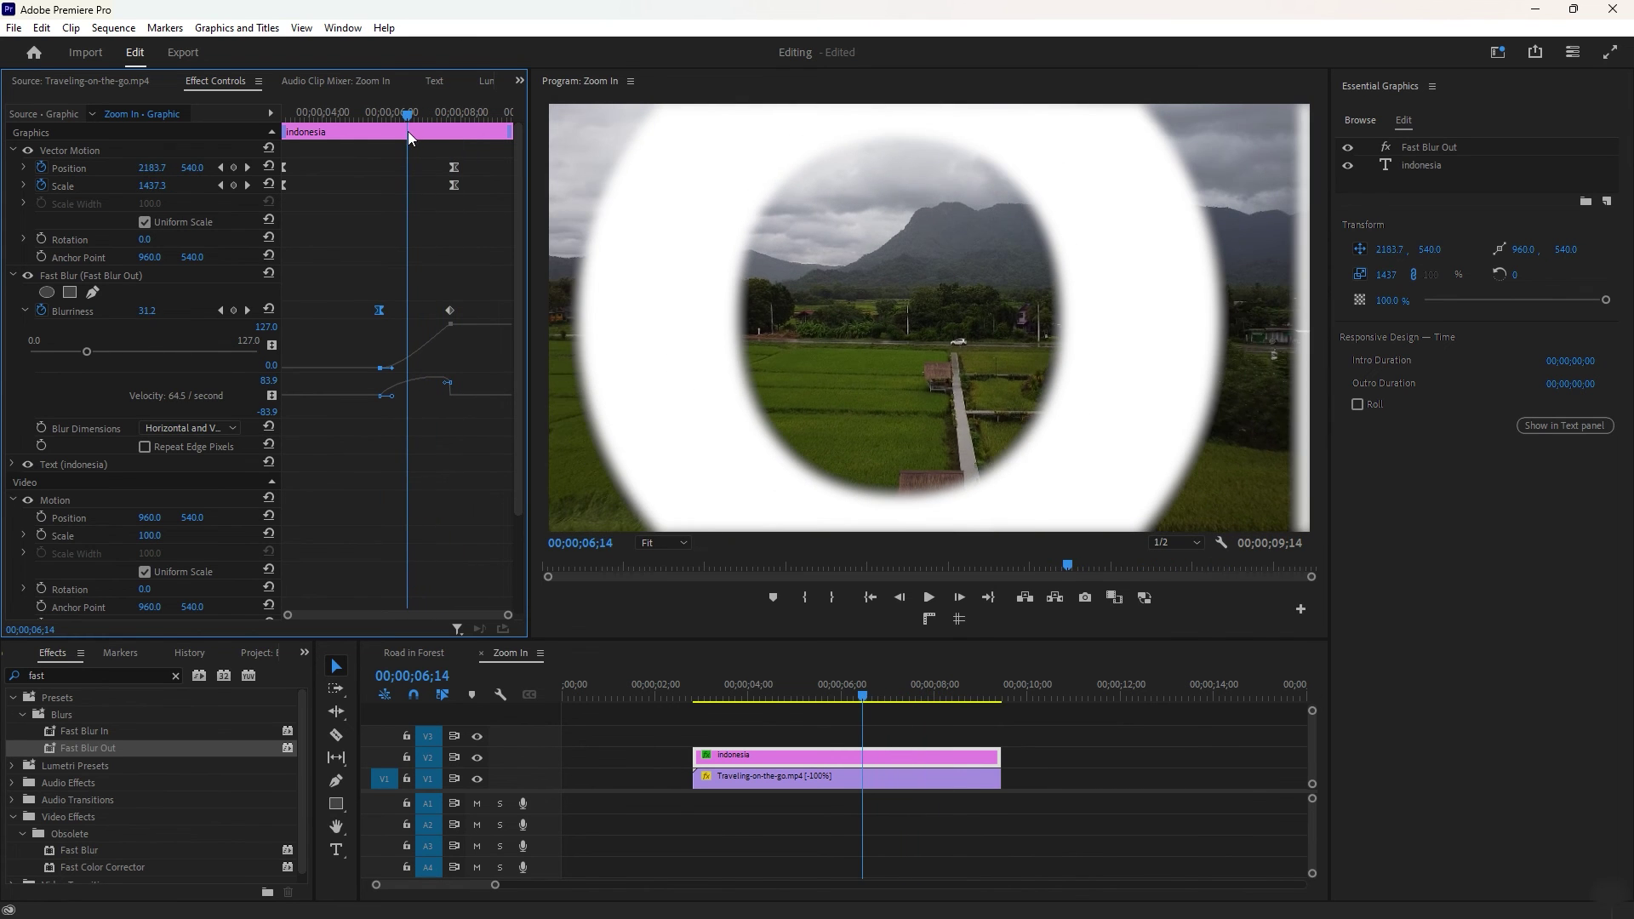